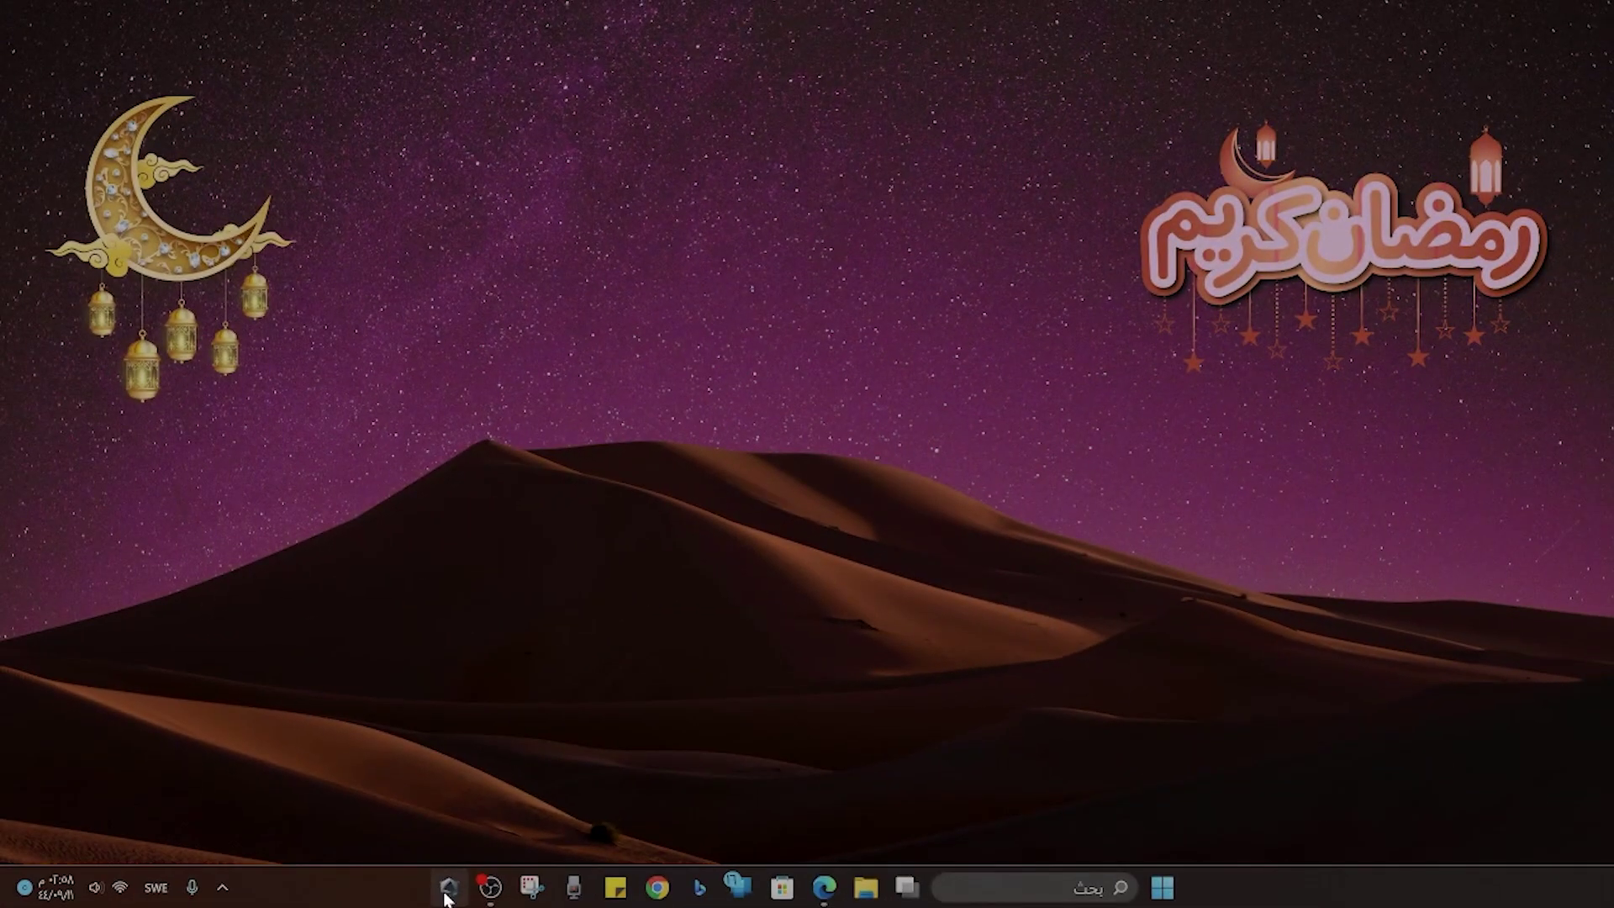
Step: Open Armoury Crate and browse the Aura wallpapers offered on the Featured content platform
{"action": "left_click", "coordinate": [448, 887]}
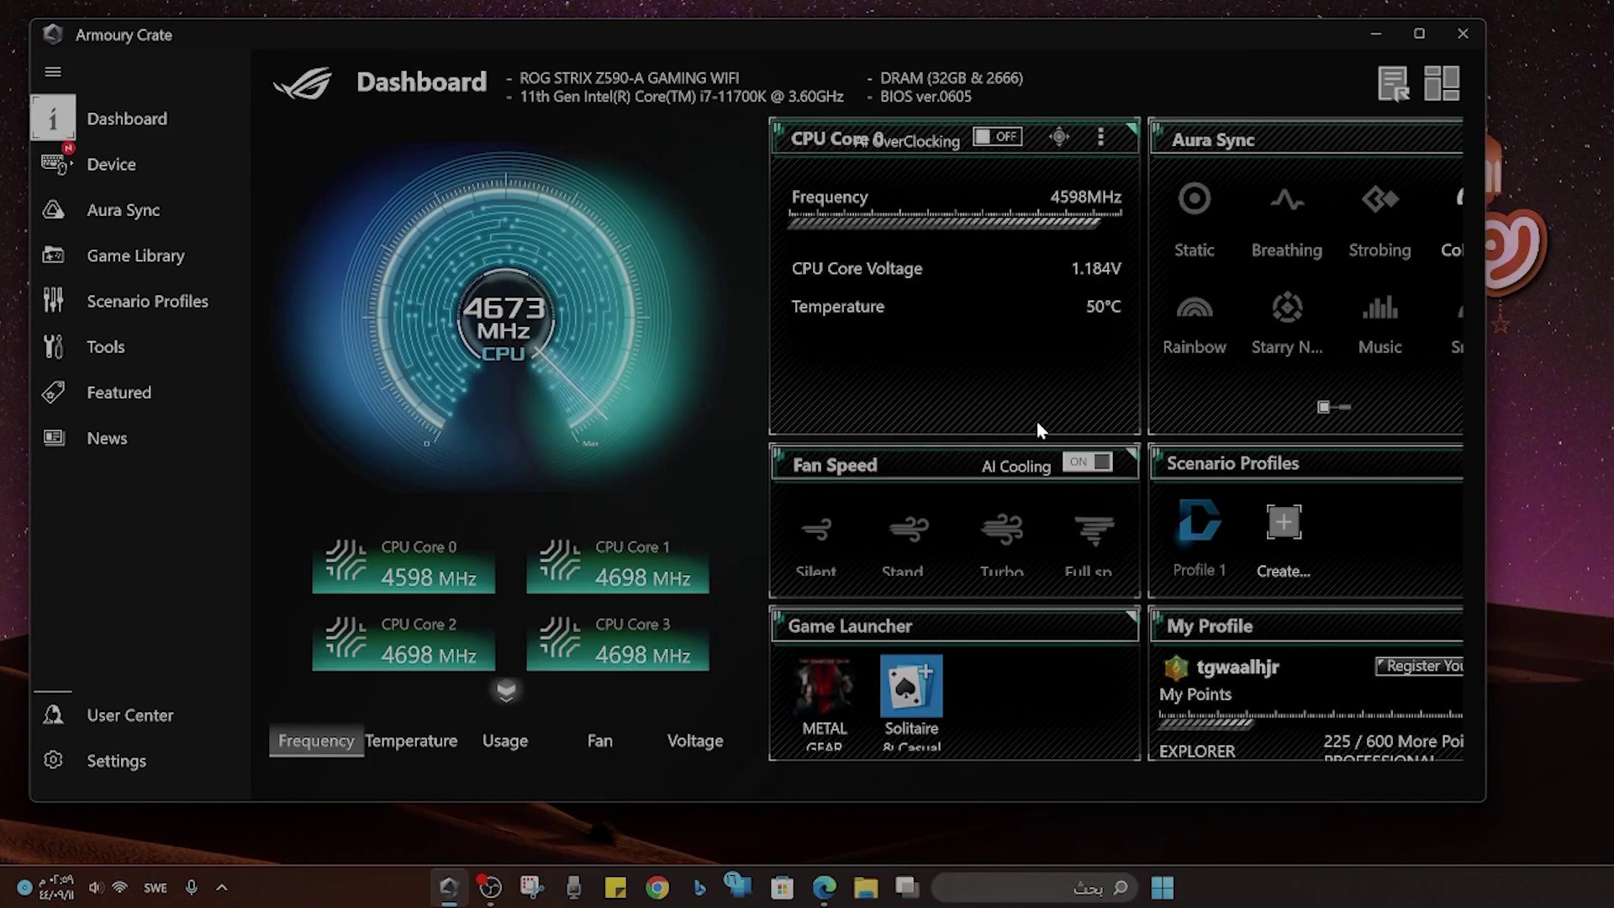
{"action": "left_click", "coordinate": [140, 404]}
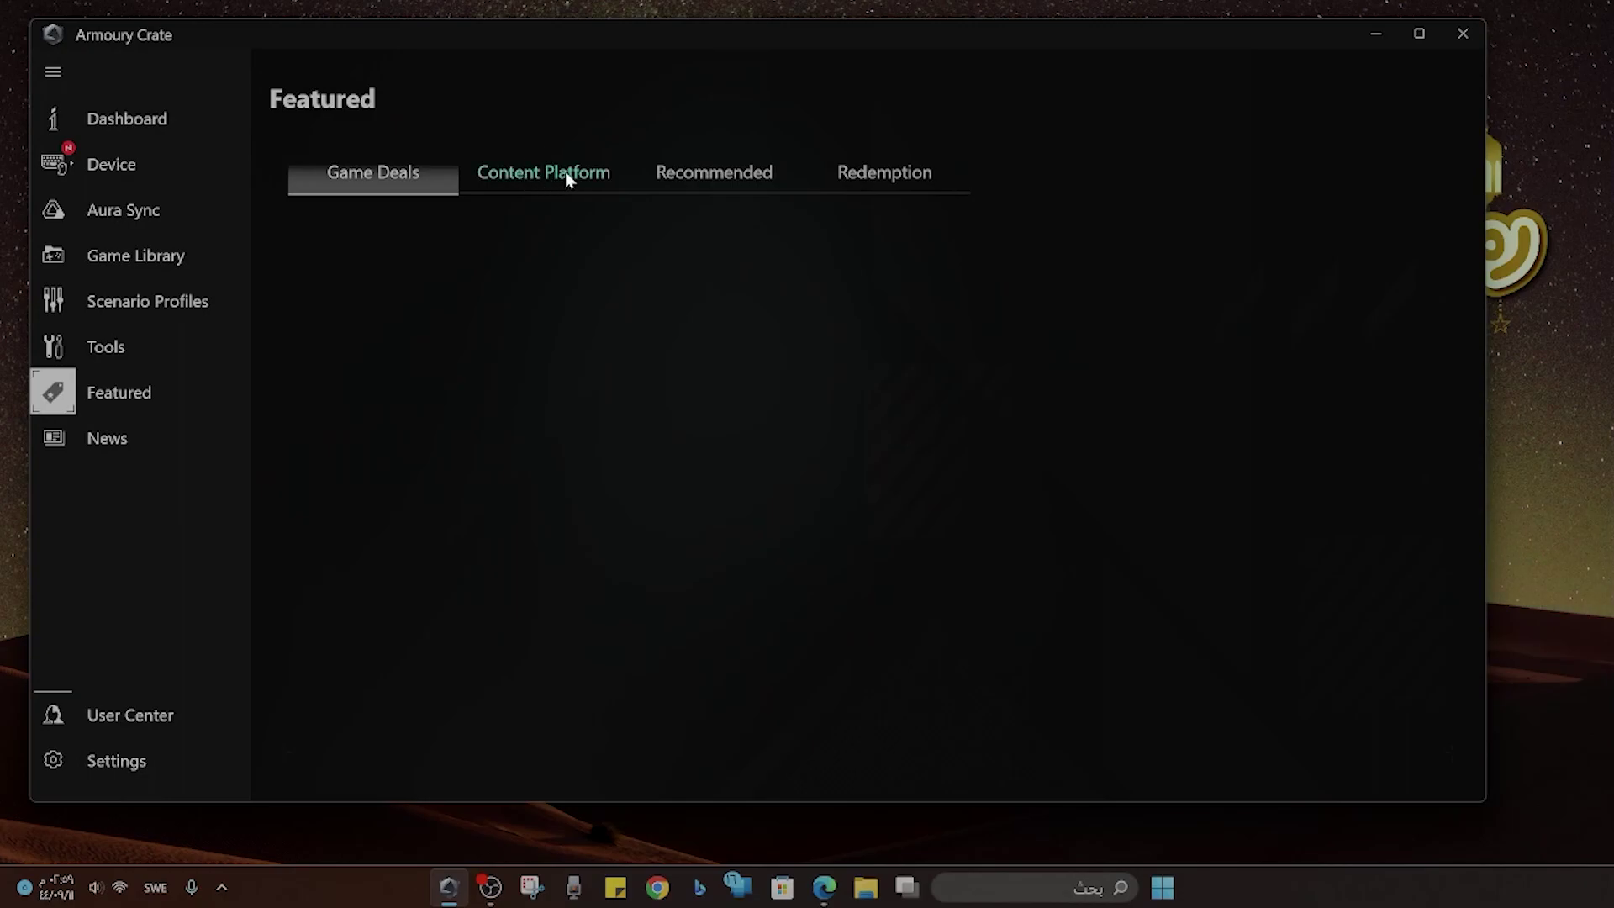
{"action": "left_click", "coordinate": [571, 178]}
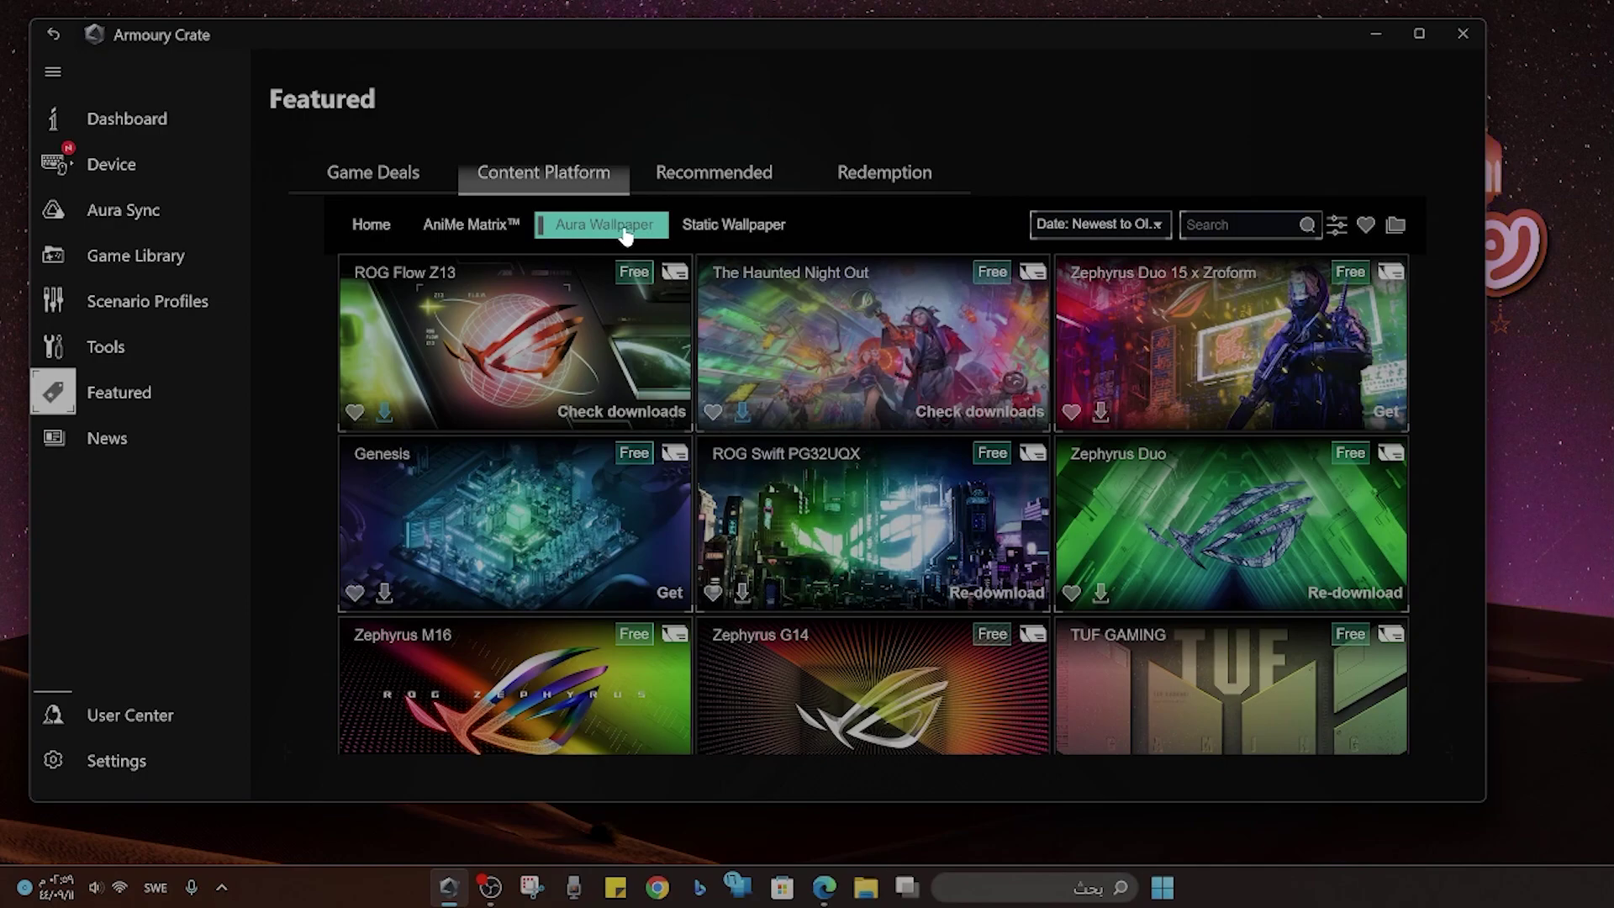
{"action": "scroll", "coordinate": [857, 562], "scroll_direction": "down", "scroll_amount": 2}
{"action": "scroll", "coordinate": [975, 622], "scroll_direction": "down", "scroll_amount": 3}
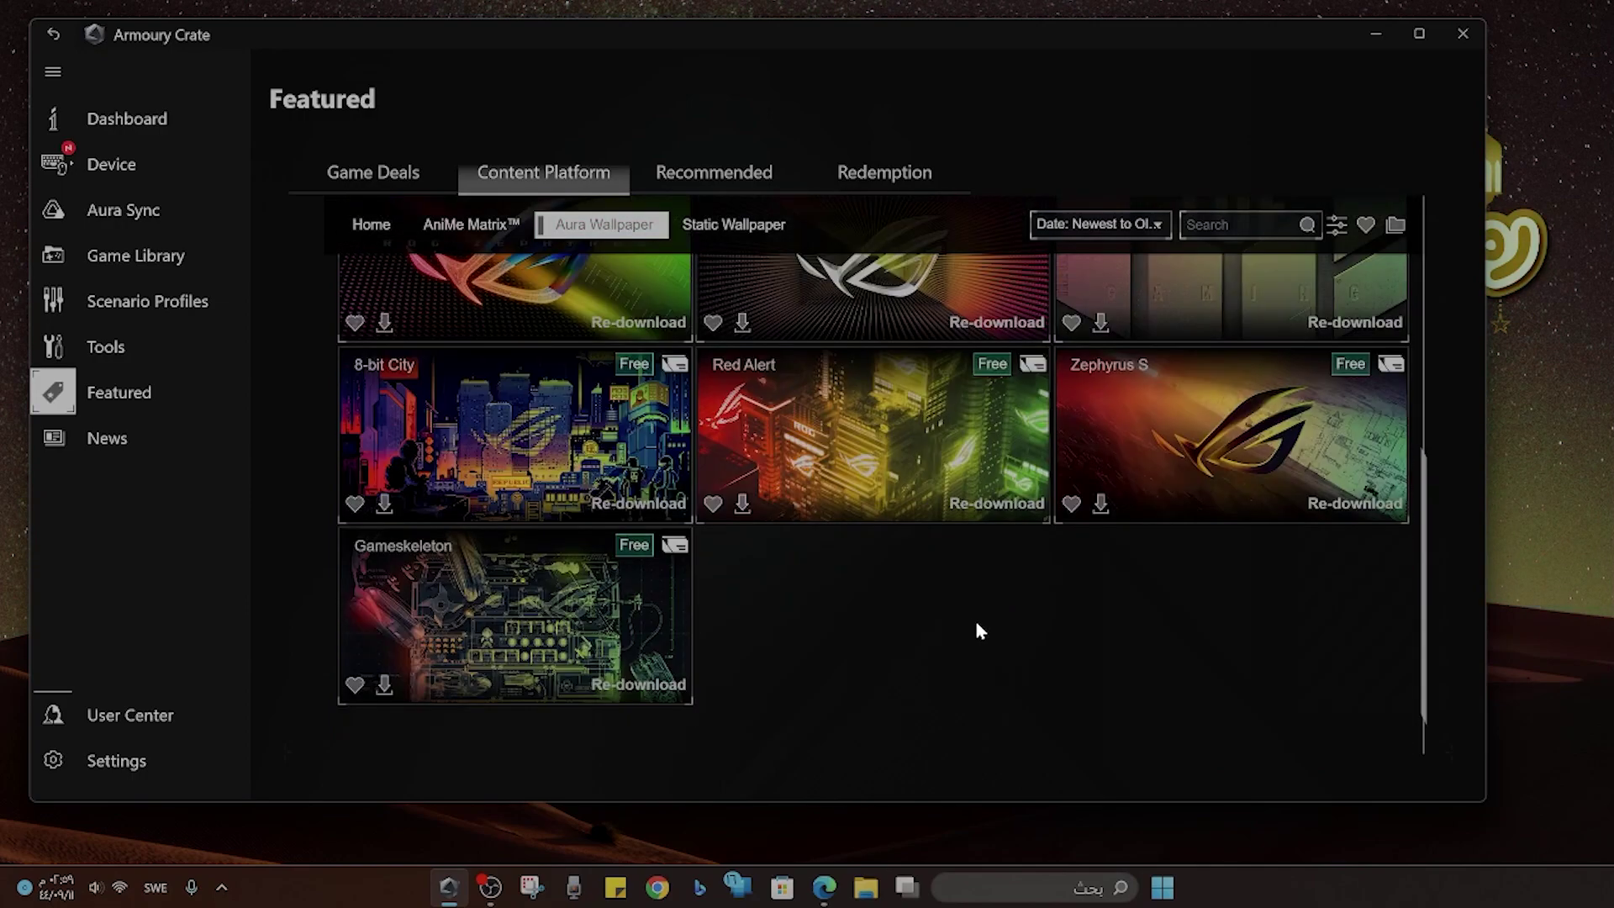
{"action": "scroll", "coordinate": [979, 630], "scroll_direction": "up", "scroll_amount": 2}
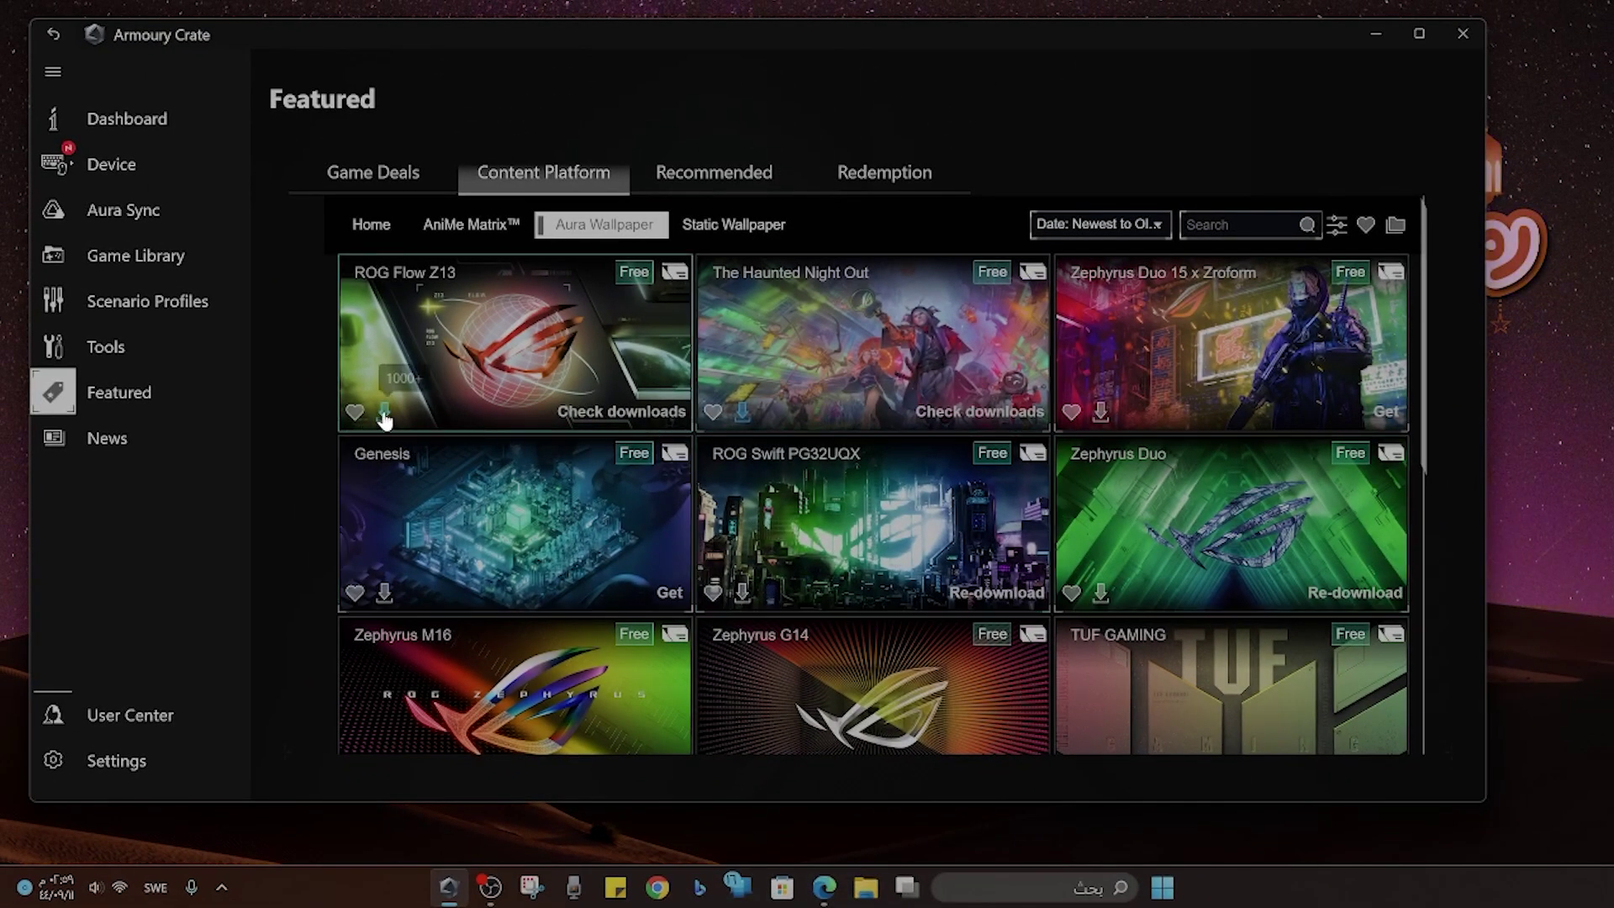
Step: Go to the Aura Wallpaper device page and look through the installed wallpapers
{"action": "left_click", "coordinate": [110, 166]}
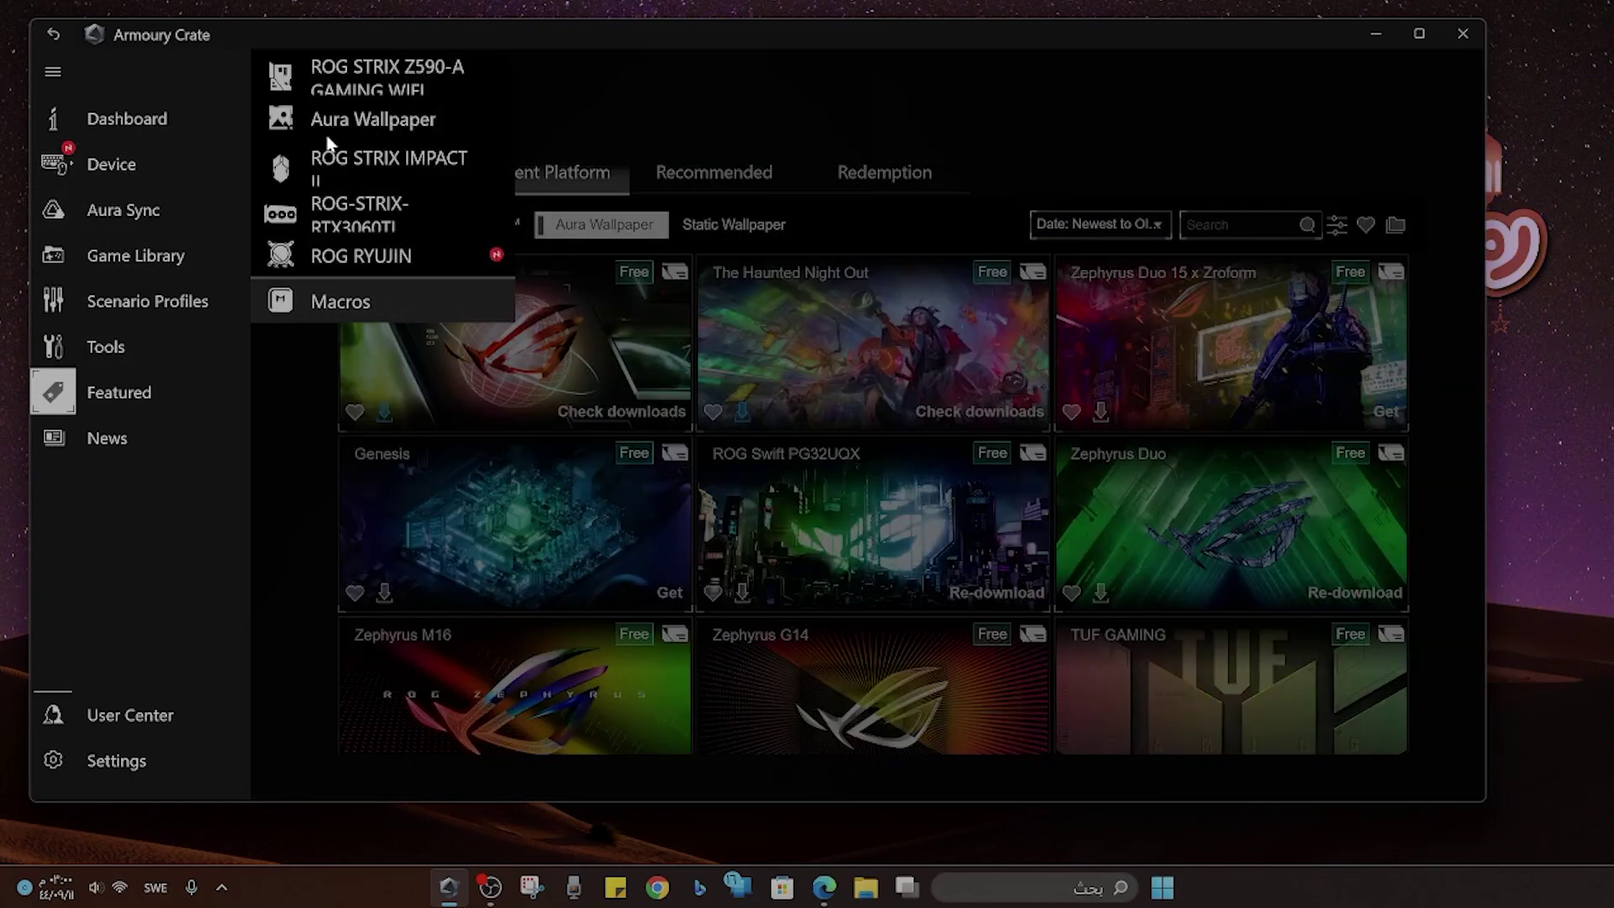
{"action": "left_click", "coordinate": [379, 122]}
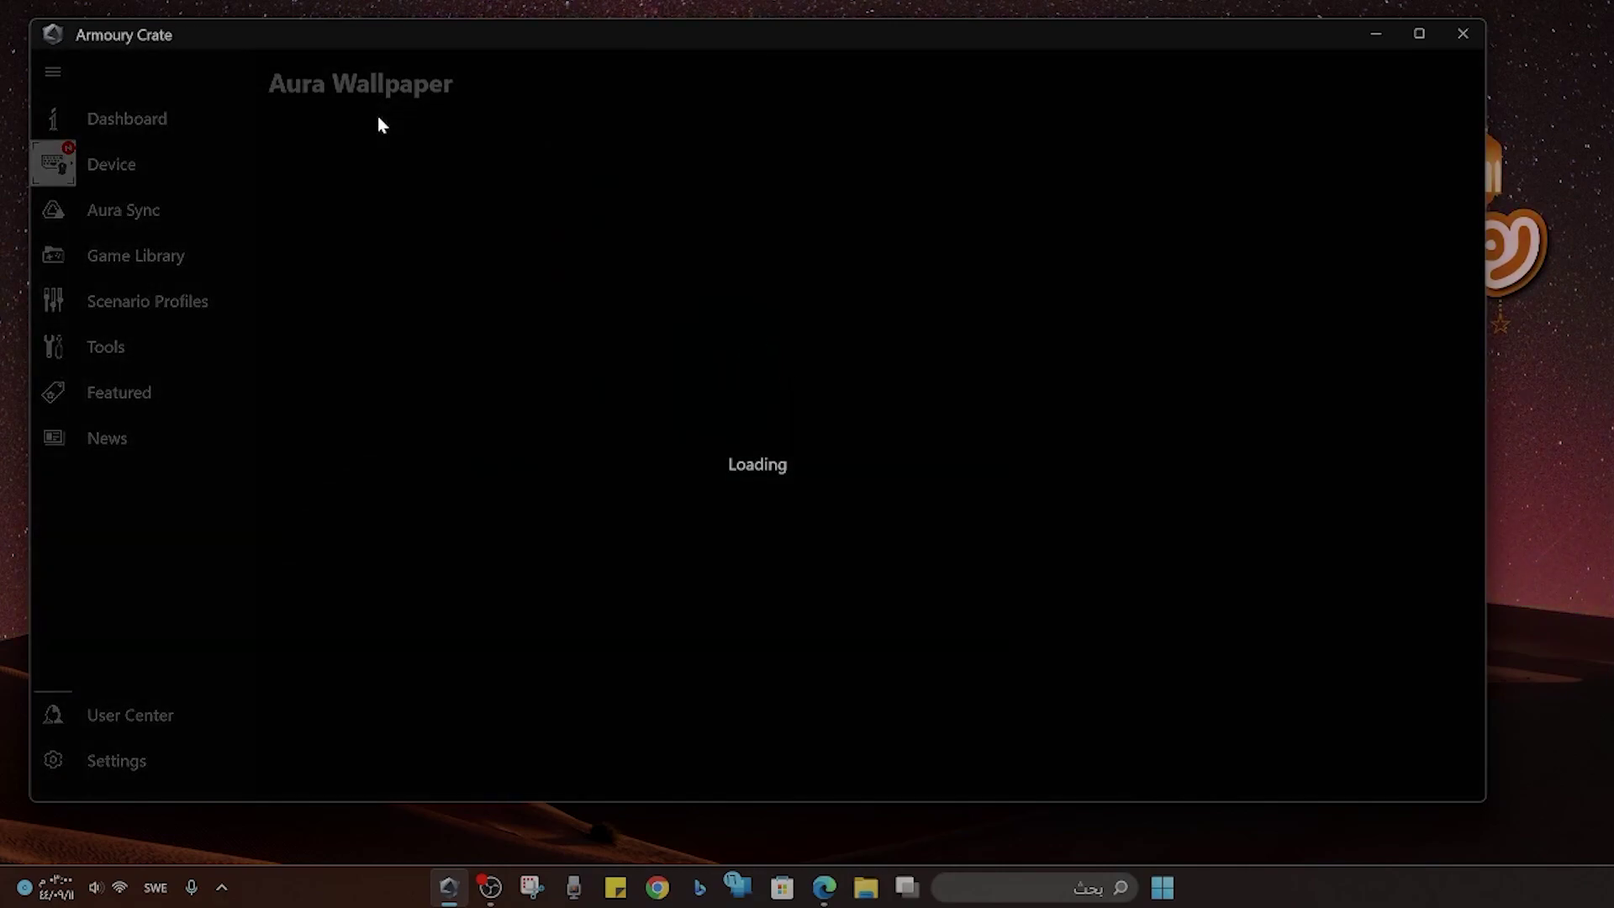
{"action": "scroll", "coordinate": [856, 509], "scroll_direction": "down", "scroll_amount": 3}
{"action": "scroll", "coordinate": [925, 538], "scroll_direction": "up", "scroll_amount": 2}
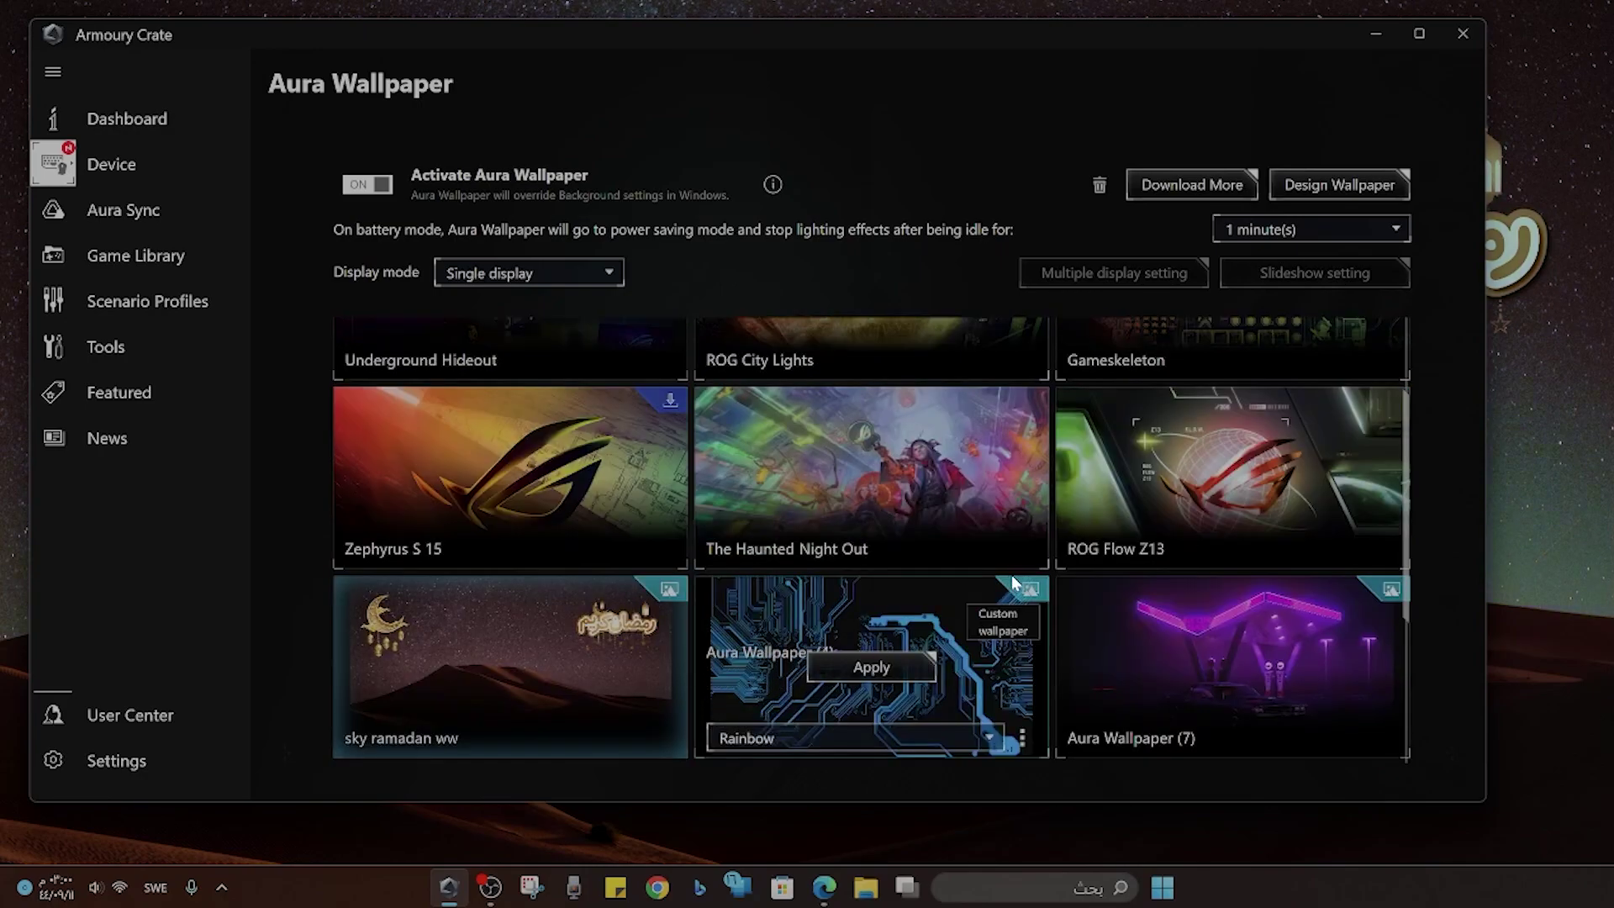
{"action": "scroll", "coordinate": [594, 667], "scroll_direction": "down", "scroll_amount": 2}
{"action": "scroll", "coordinate": [1177, 504], "scroll_direction": "up", "scroll_amount": 3}
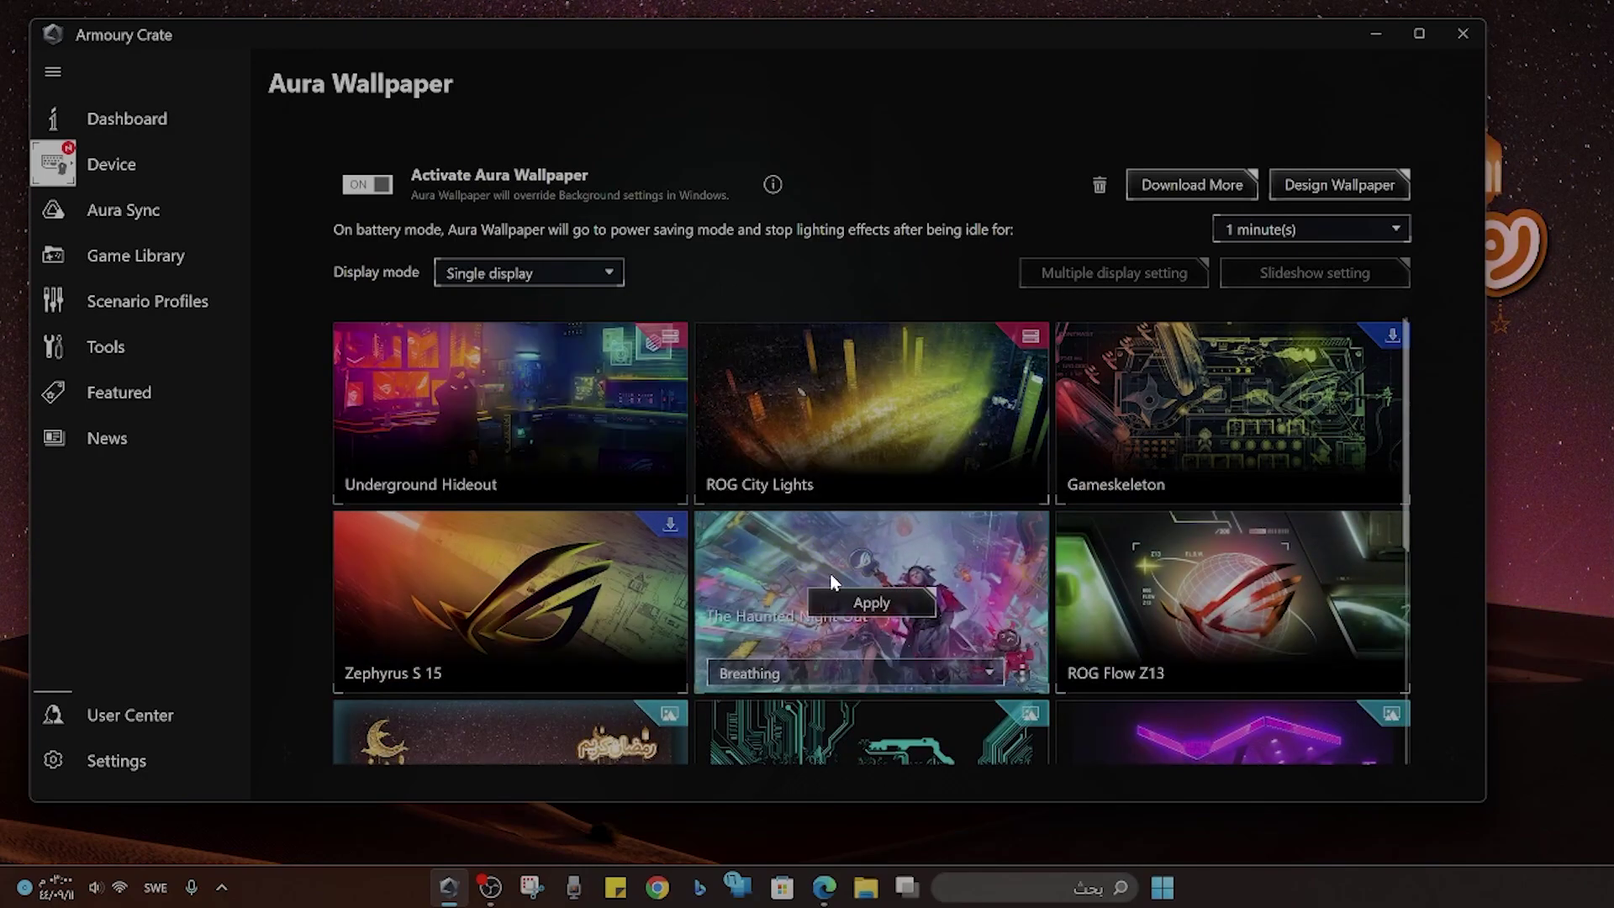
{"action": "scroll", "coordinate": [925, 572], "scroll_direction": "down", "scroll_amount": 3}
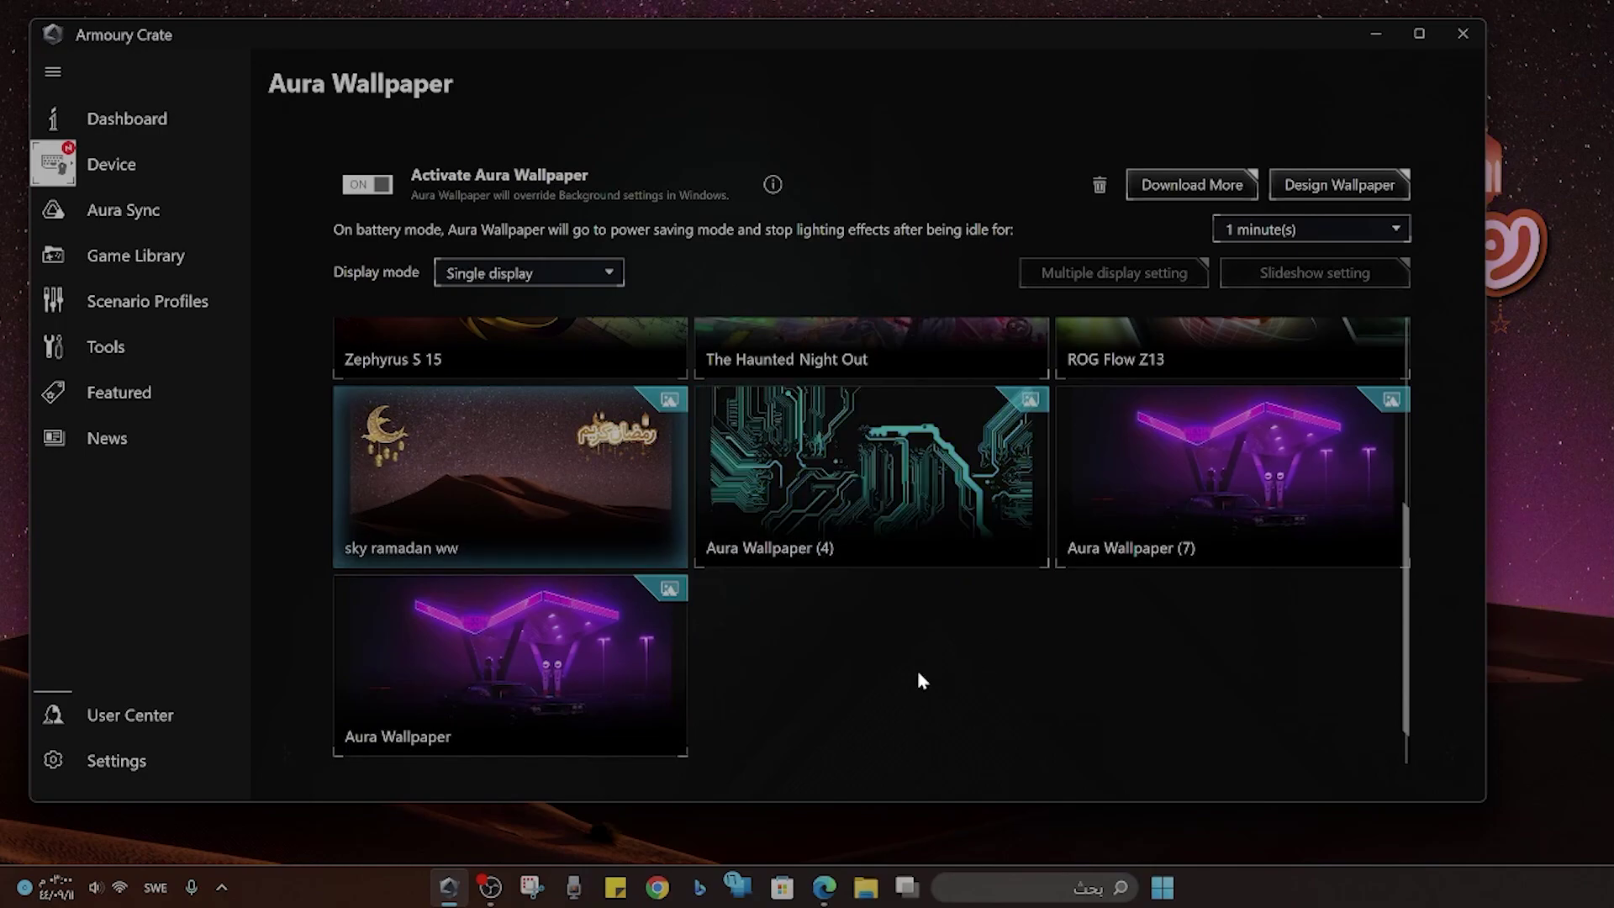
{"action": "scroll", "coordinate": [916, 669], "scroll_direction": "up", "scroll_amount": 3}
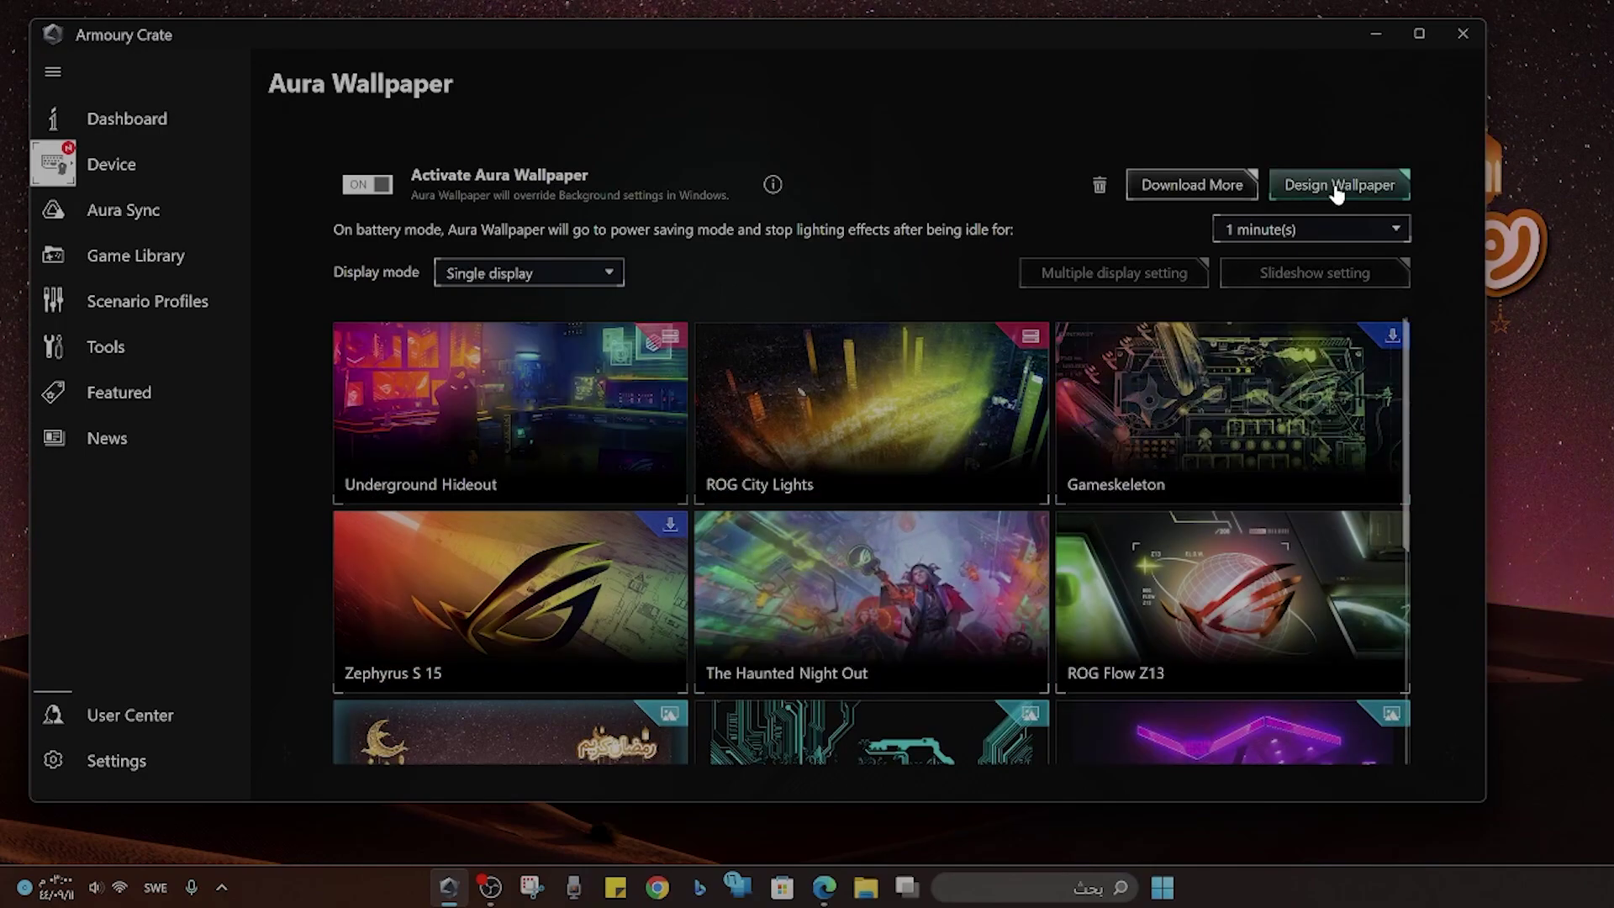
Step: Start a new wallpaper design in a maximized Aura Wallpaper Creator and insert the desert dunes image from Downloads with the Free crop
{"action": "left_click", "coordinate": [1363, 197]}
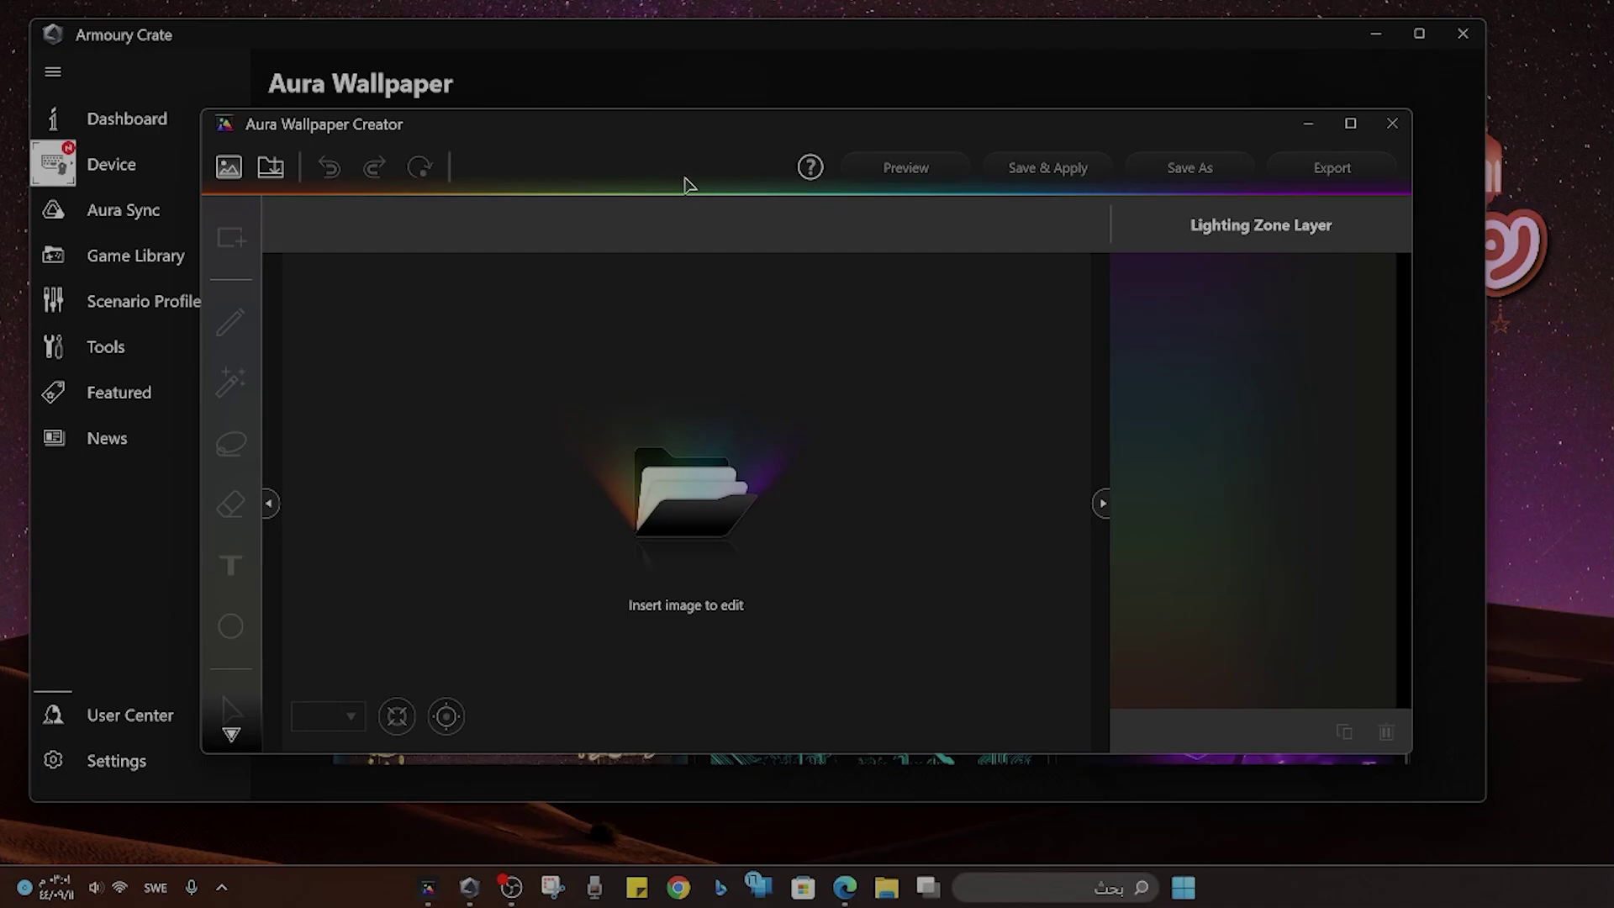
{"action": "left_click", "coordinate": [1349, 124]}
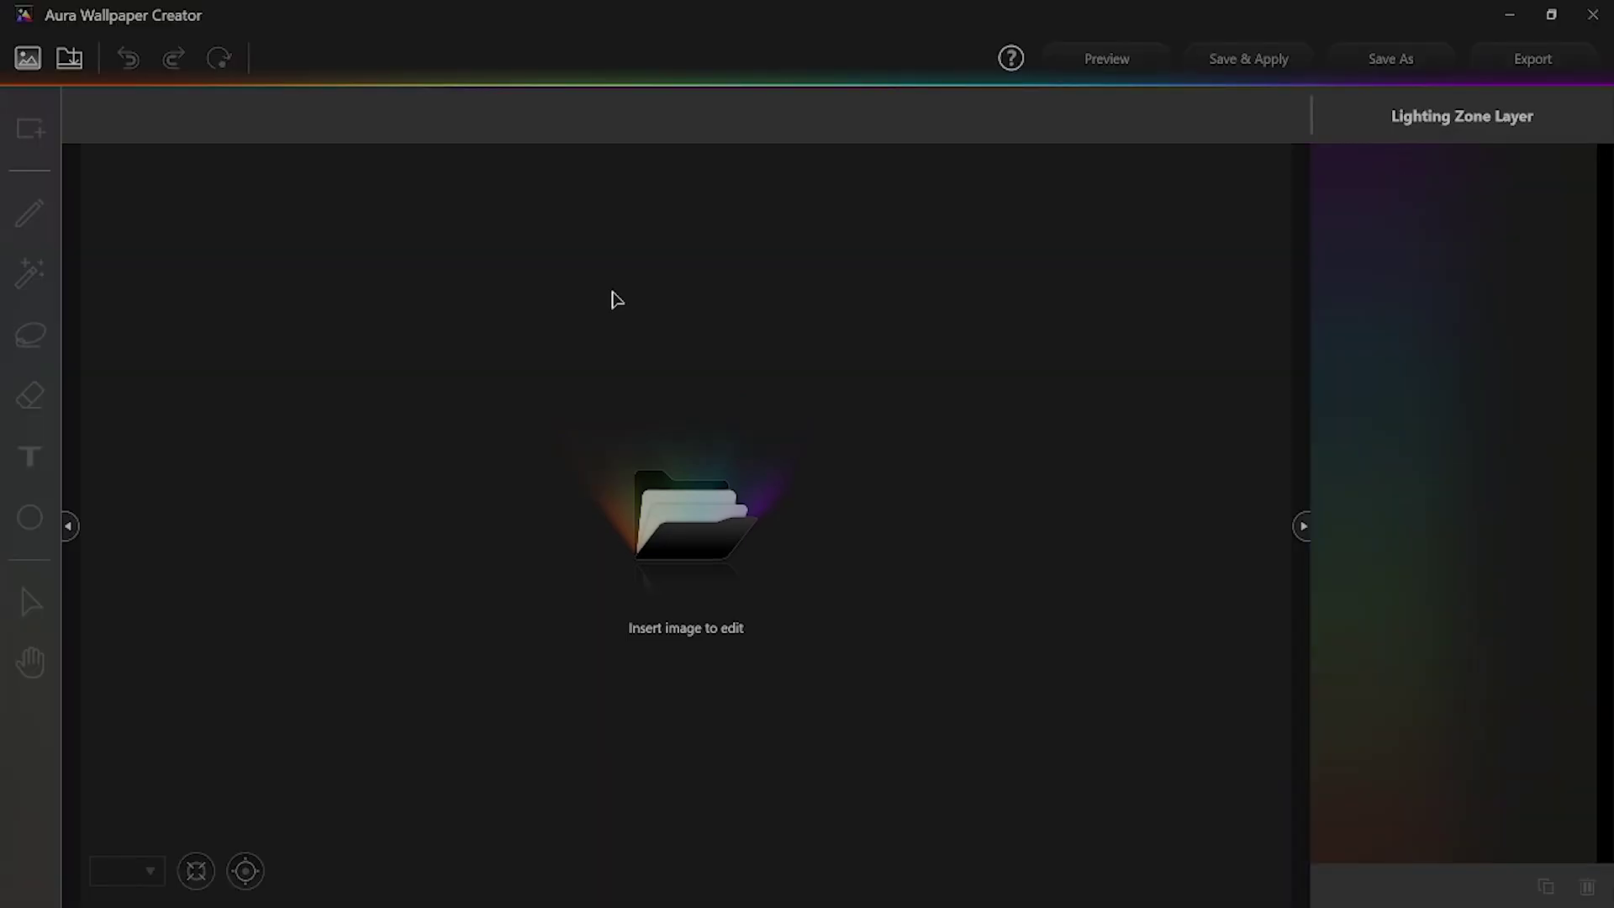
{"action": "left_click", "coordinate": [32, 64]}
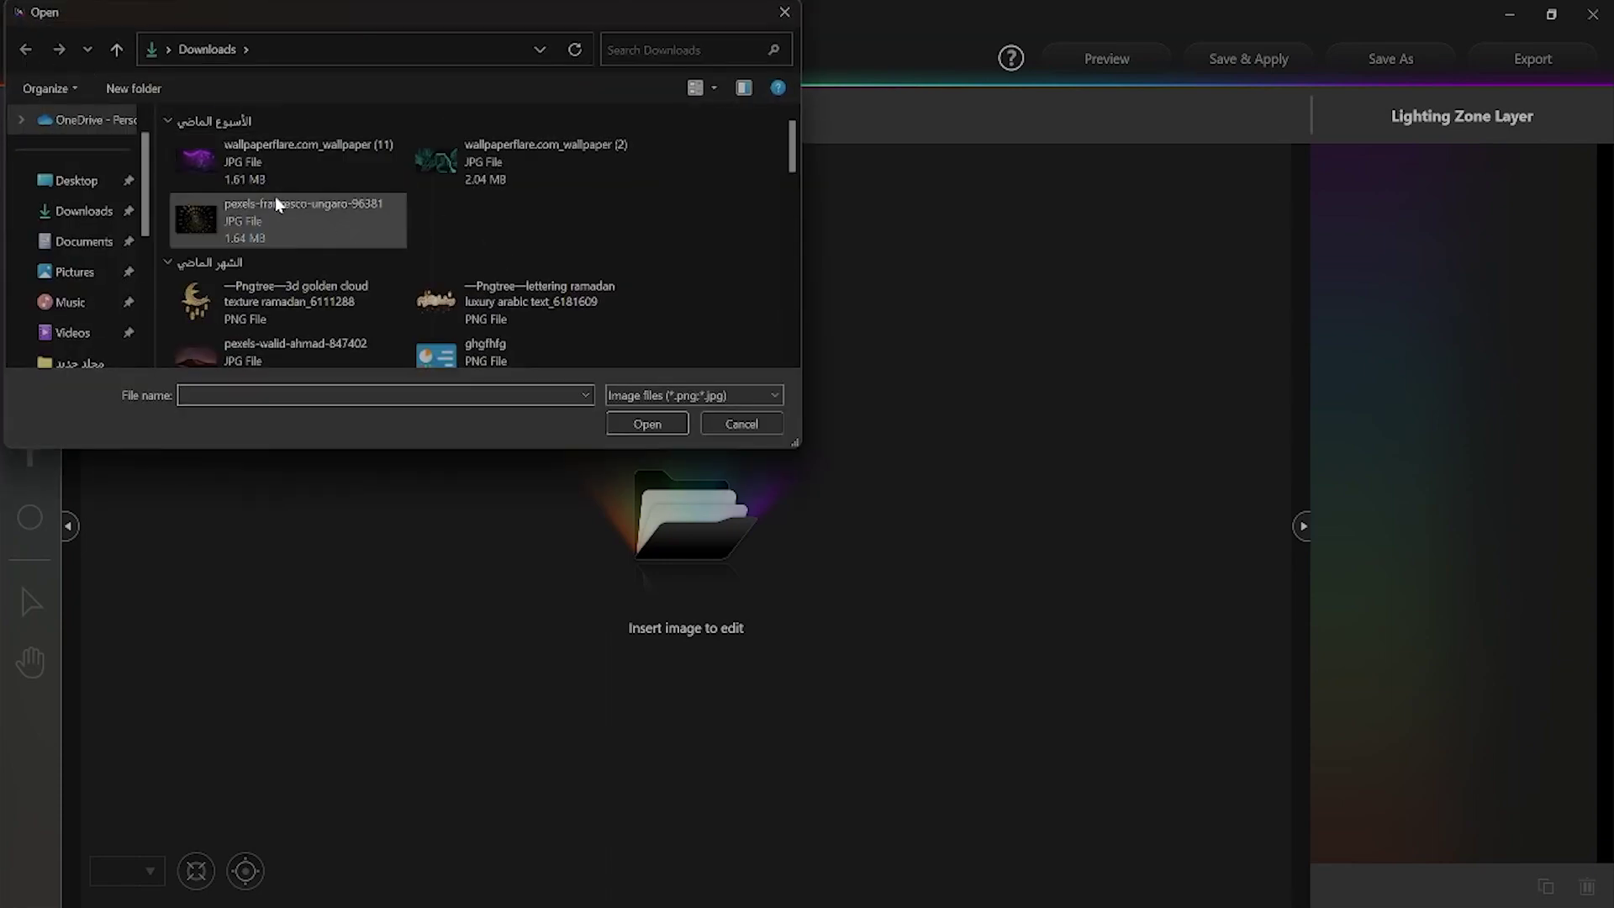
{"action": "scroll", "coordinate": [422, 264], "scroll_direction": "down", "scroll_amount": 3}
{"action": "left_click", "coordinate": [235, 210]}
{"action": "left_click", "coordinate": [658, 424]}
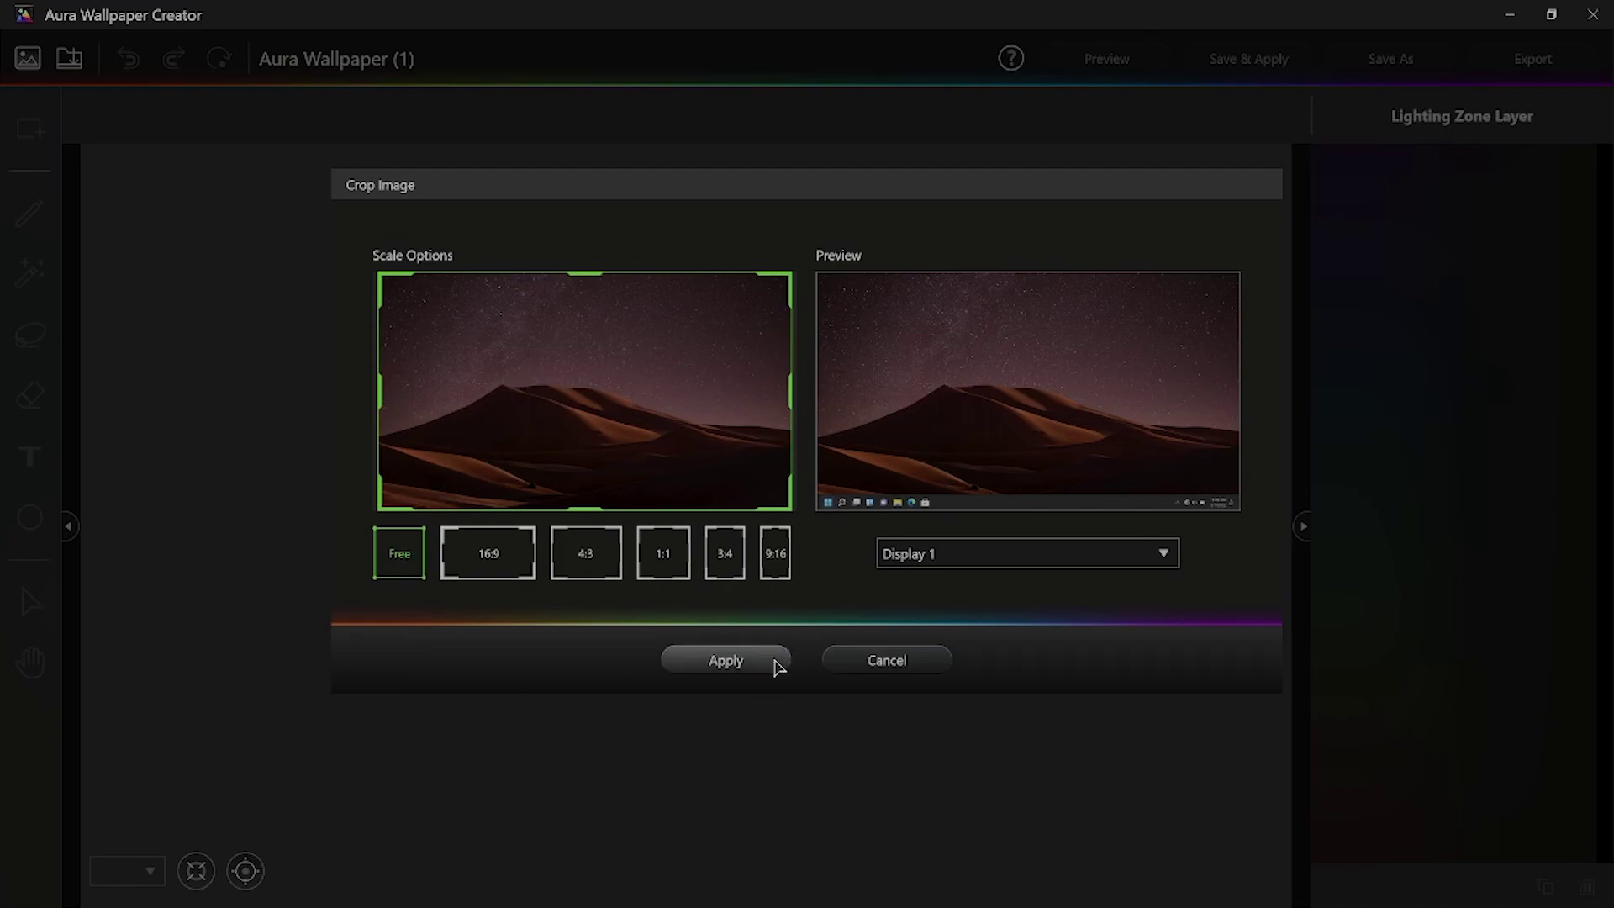
{"action": "left_click", "coordinate": [736, 663]}
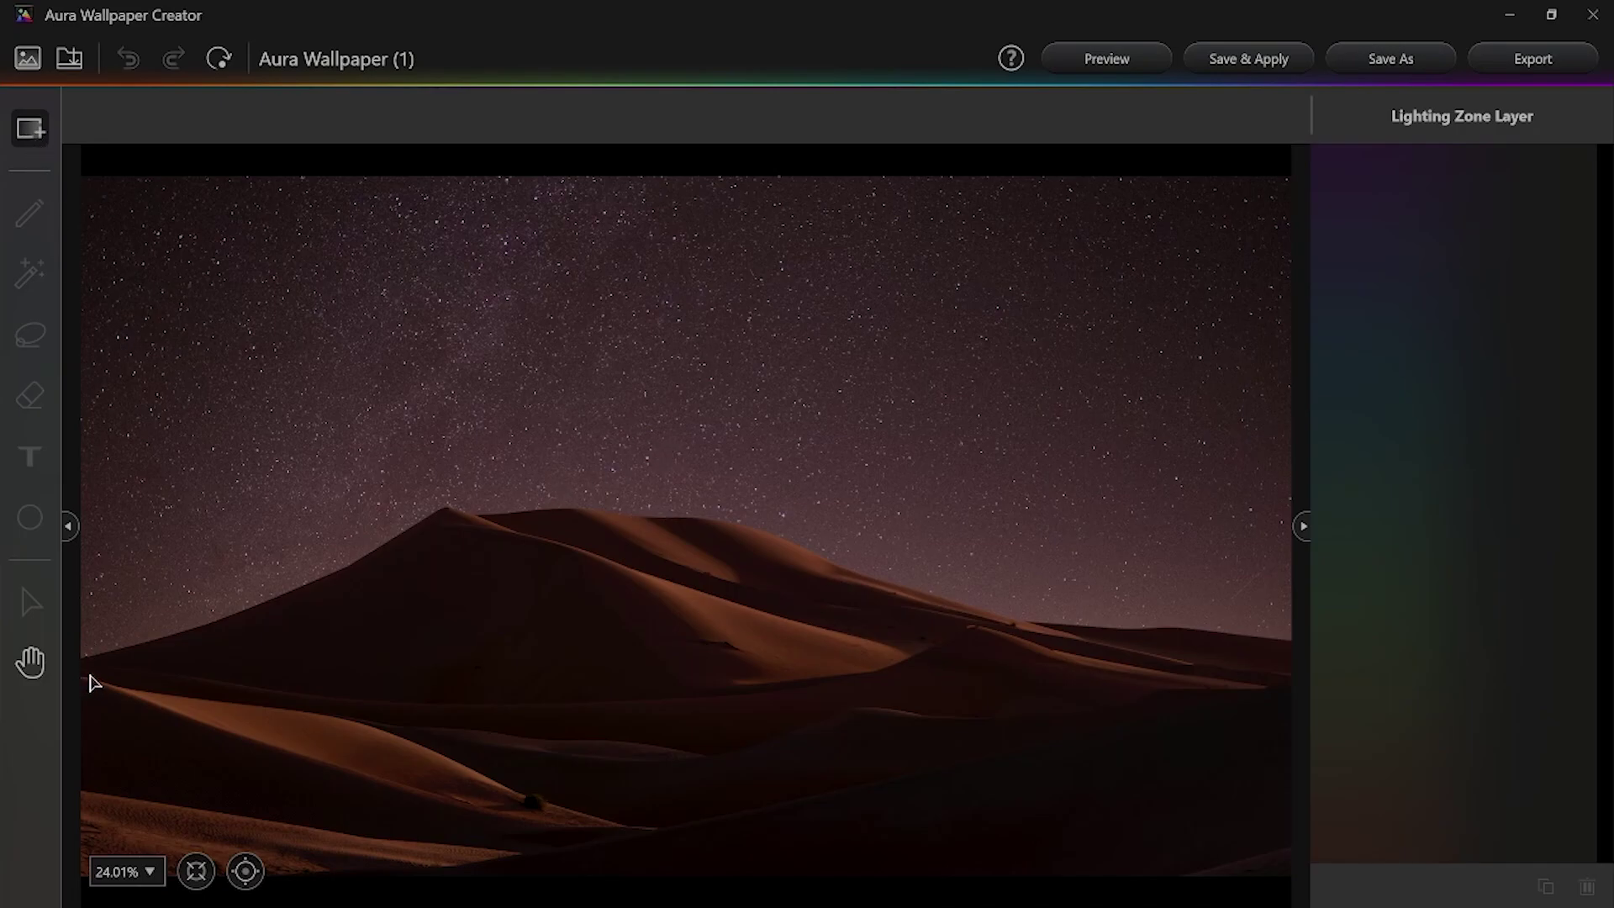
Step: Draw a lighting zone over the sky and upper dunes, and stretch its left side to the image edge
{"action": "left_click_drag", "start_coordinate": [89, 677], "coordinate": [1332, 162]}
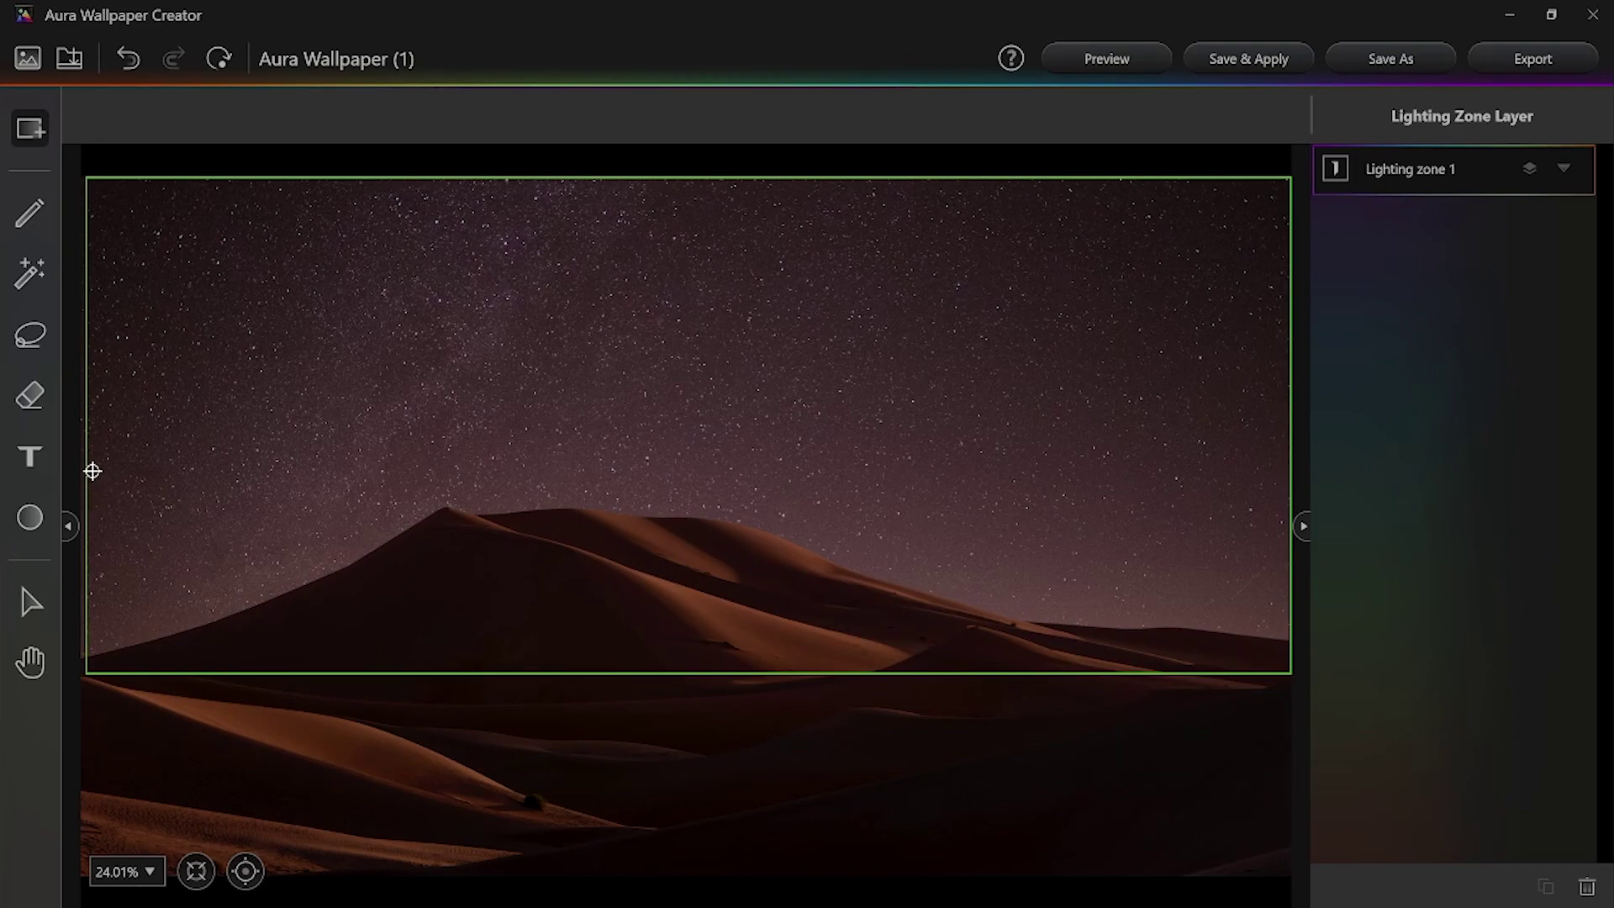
{"action": "left_click", "coordinate": [30, 601]}
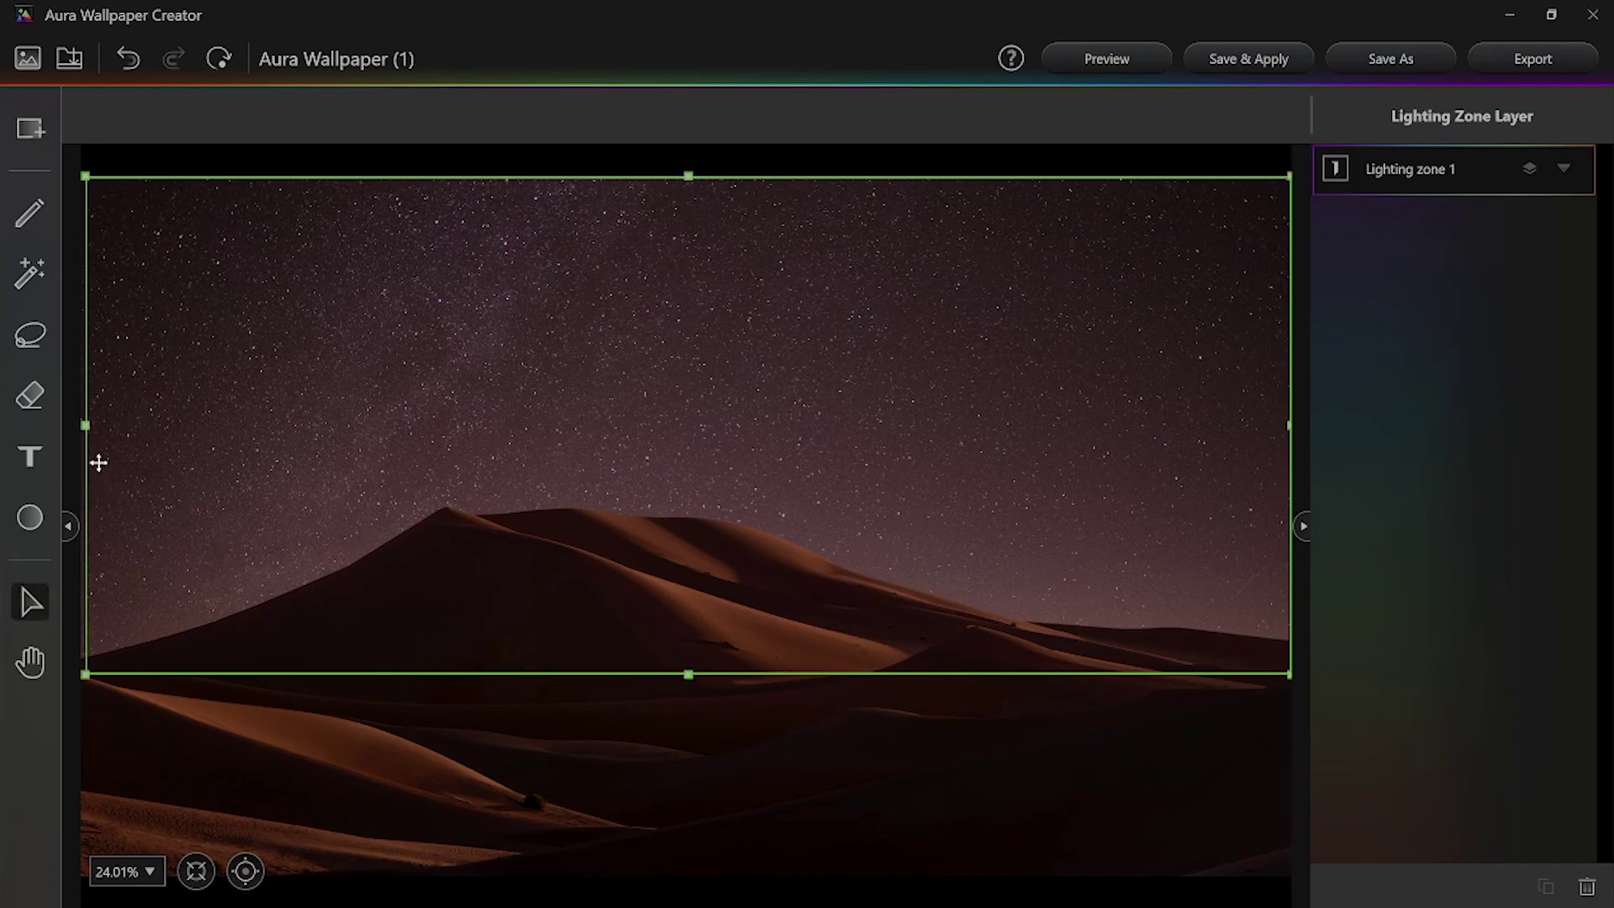
{"action": "left_click_drag", "start_coordinate": [85, 425], "coordinate": [49, 423]}
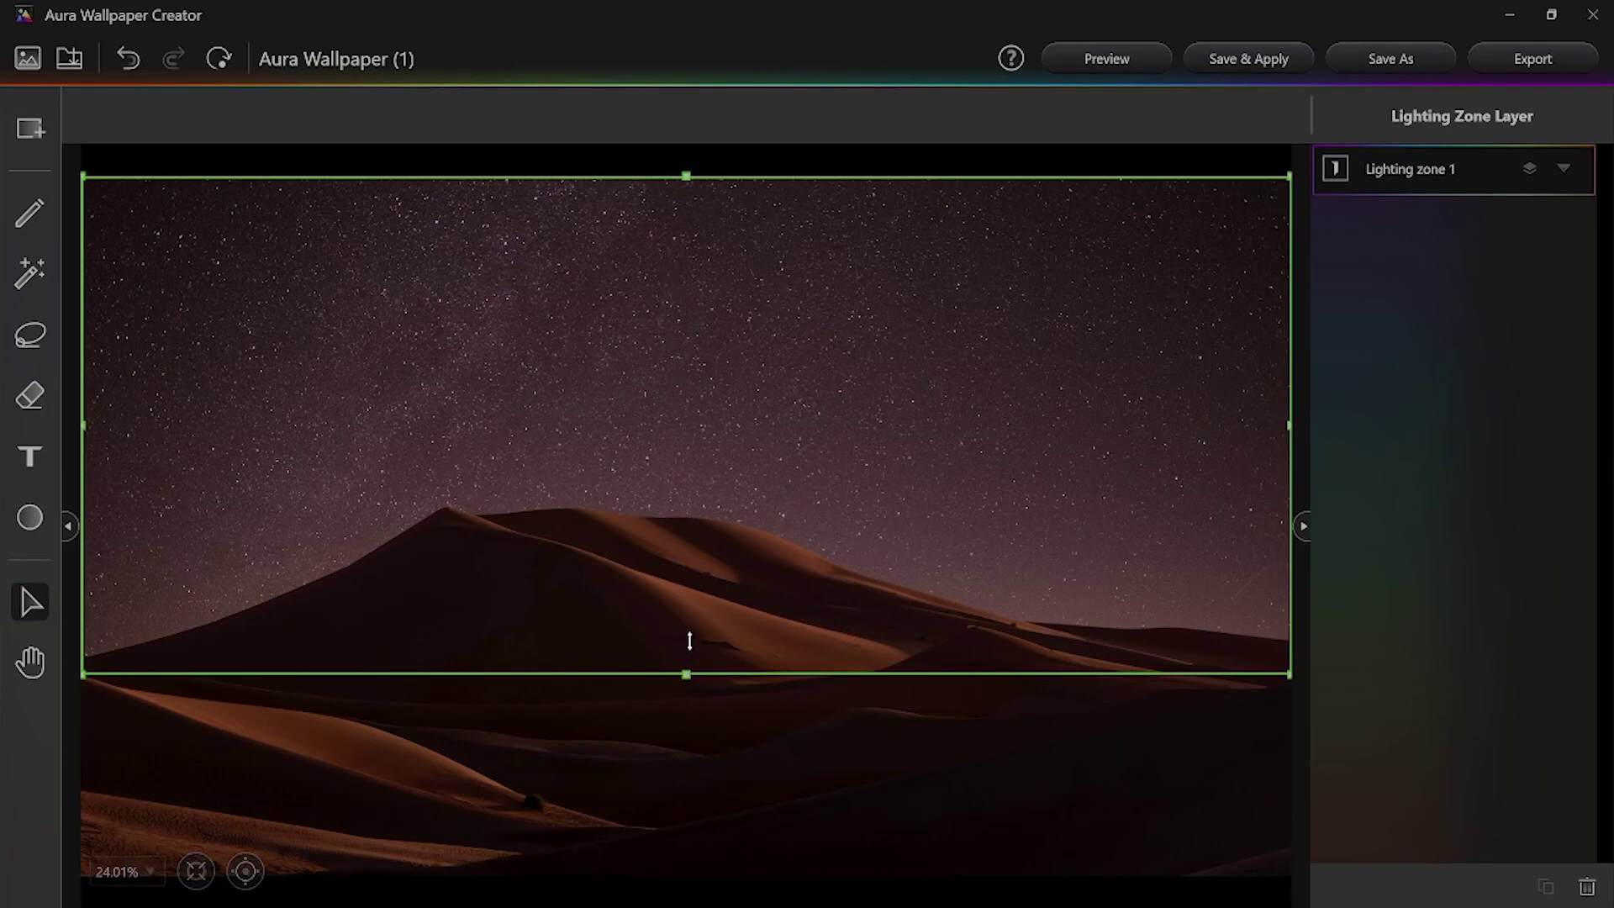
Step: Paint a brush stroke on the main dune's sunlit slope at size 50 px and 50% brightness
{"action": "key", "text": "e"}
{"action": "left_click", "coordinate": [24, 215]}
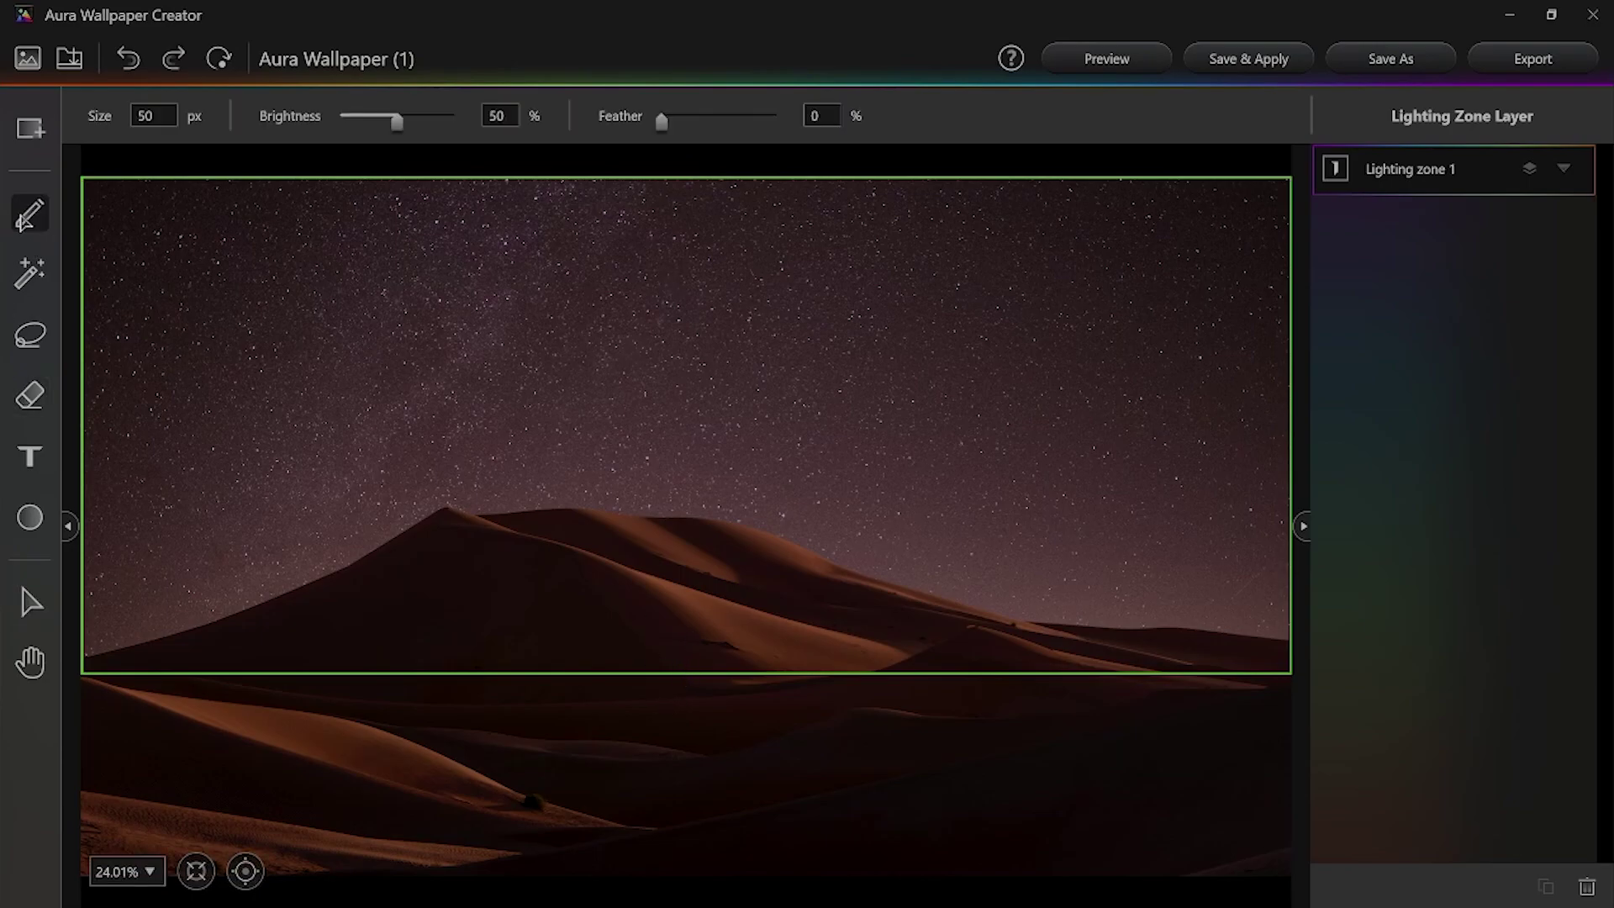
{"action": "mouse_move", "coordinate": [636, 557]}
{"action": "left_mouse_down"}
{"action": "mouse_move", "coordinate": [789, 595]}
{"action": "mouse_move", "coordinate": [658, 573]}
{"action": "mouse_move", "coordinate": [840, 622]}
{"action": "left_mouse_up"}
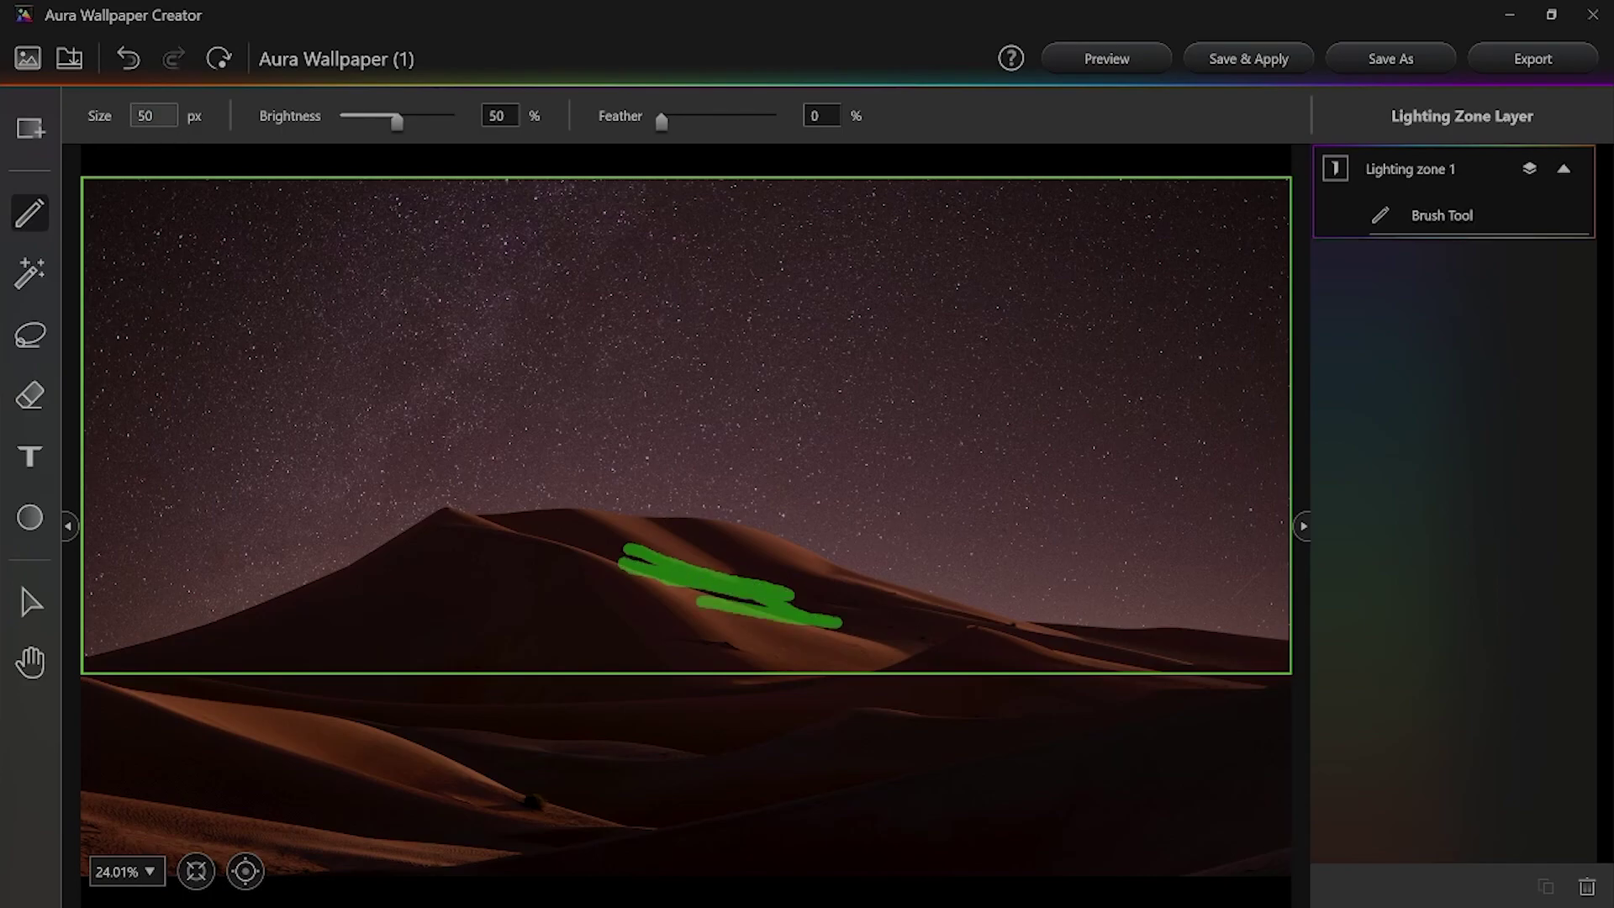
Step: Set the brush size to 20 px, paint more strokes on the dune, and try 12% brightness
{"action": "left_click_drag", "start_coordinate": [155, 115], "coordinate": [131, 120]}
{"action": "type", "text": "20"}
{"action": "left_click_drag", "start_coordinate": [660, 572], "coordinate": [739, 588]}
{"action": "left_click_drag", "start_coordinate": [435, 592], "coordinate": [517, 568]}
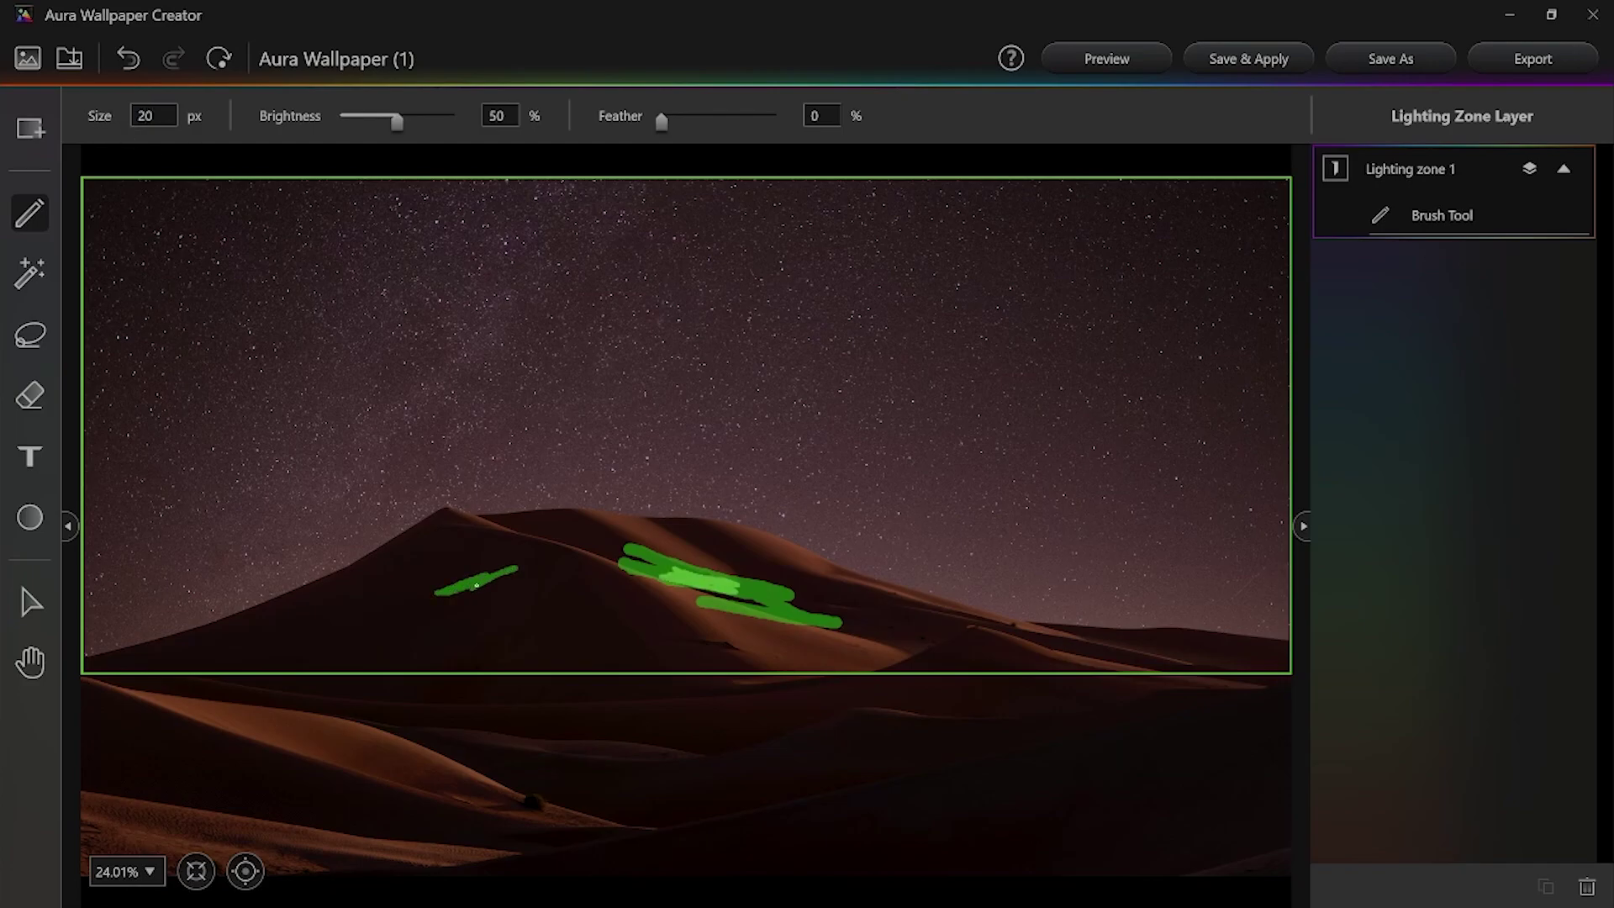
{"action": "mouse_move", "coordinate": [398, 126]}
{"action": "left_mouse_down"}
{"action": "mouse_move", "coordinate": [367, 126]}
{"action": "mouse_move", "coordinate": [432, 126]}
{"action": "mouse_move", "coordinate": [355, 125]}
{"action": "left_mouse_up"}
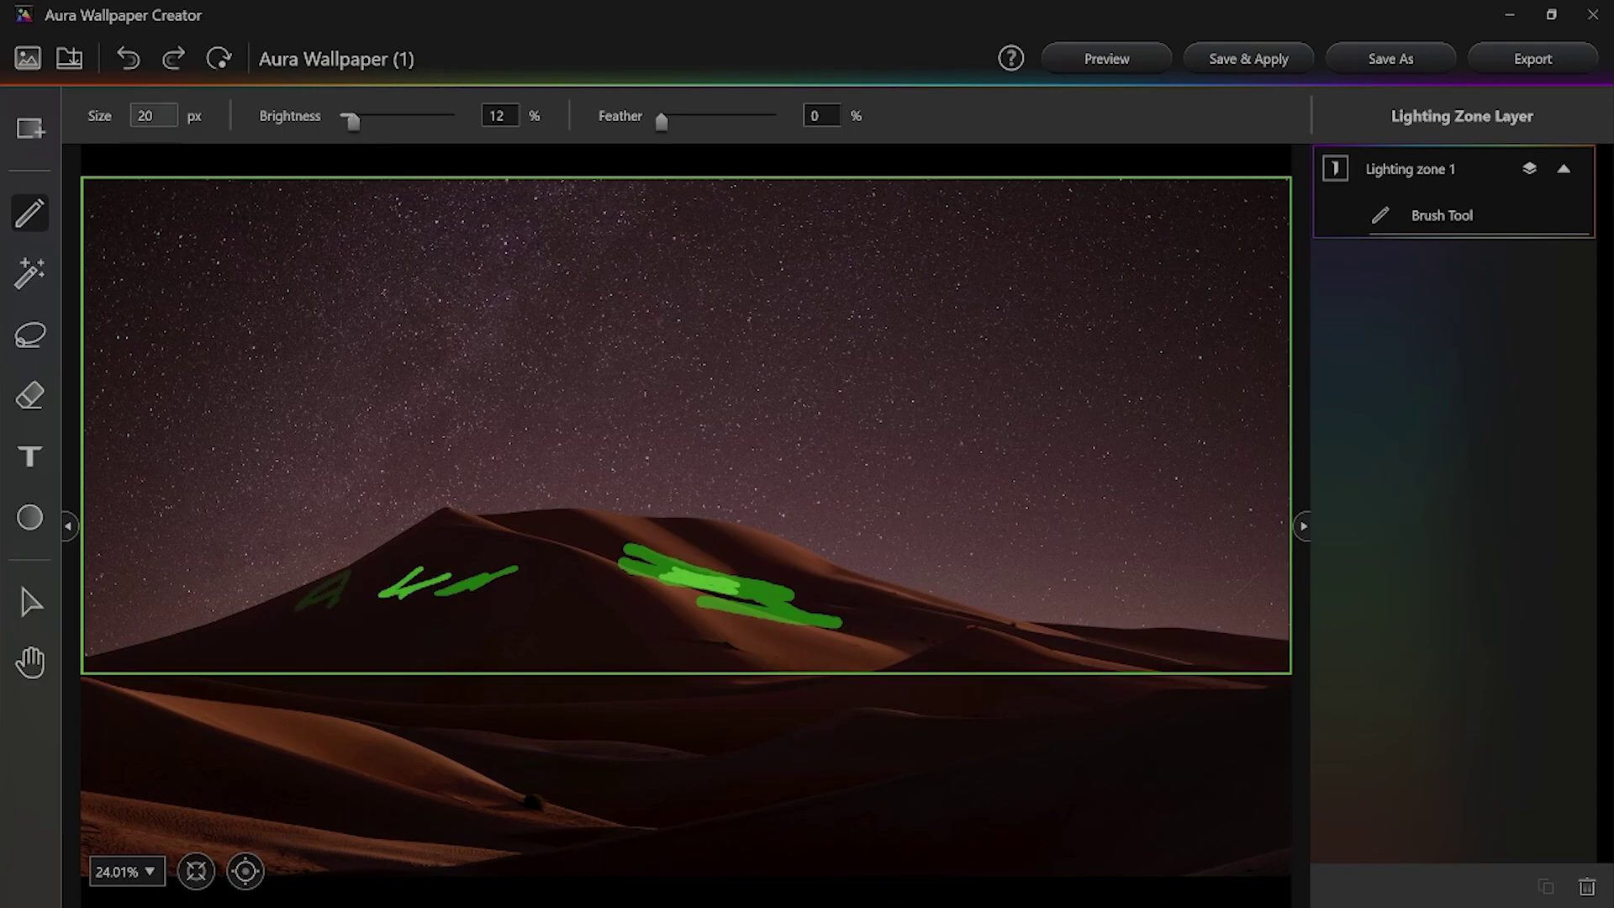
Step: Undo all brush strokes painted in the lighting zone
{"action": "left_click", "coordinate": [132, 64]}
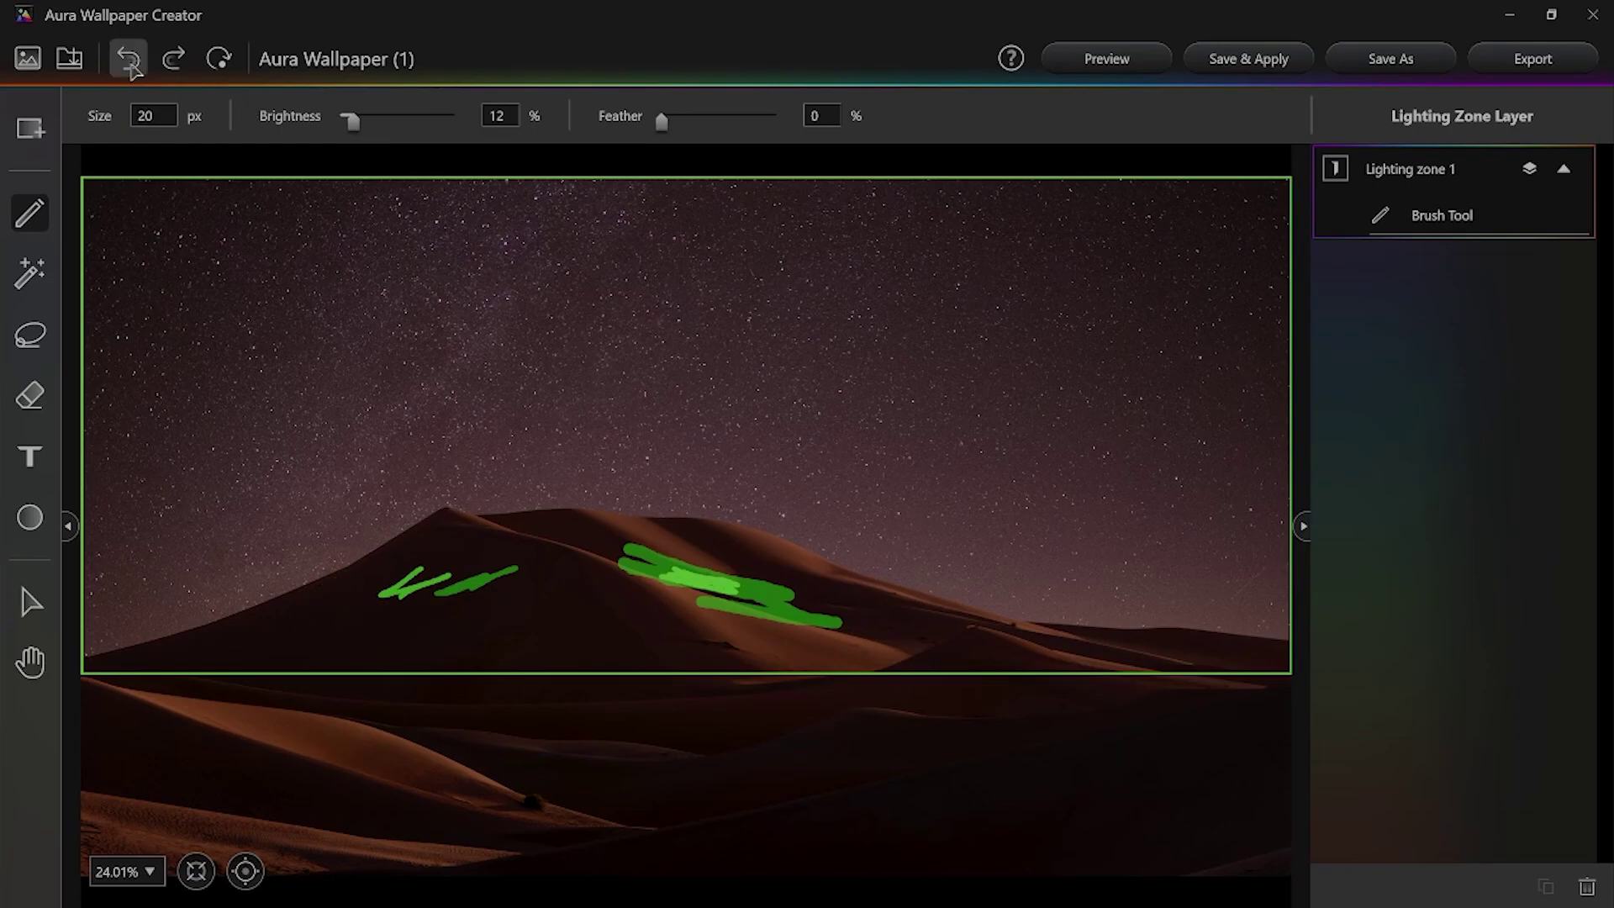
{"action": "left_click", "coordinate": [133, 66]}
{"action": "left_click", "coordinate": [132, 64]}
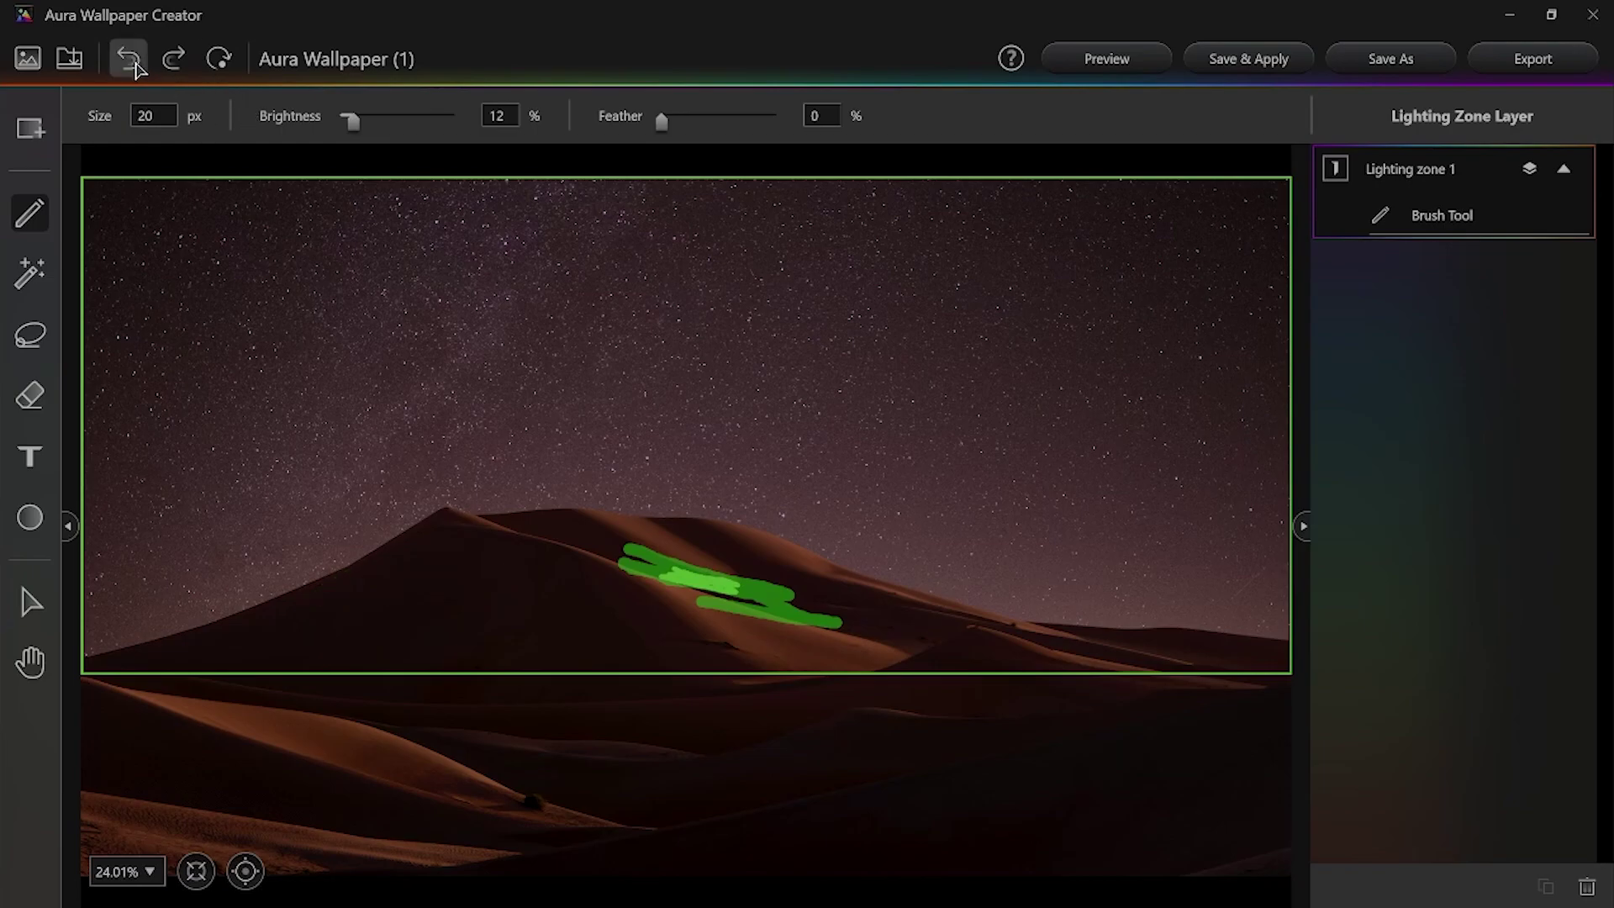
{"action": "left_click", "coordinate": [132, 64]}
{"action": "left_click", "coordinate": [132, 64]}
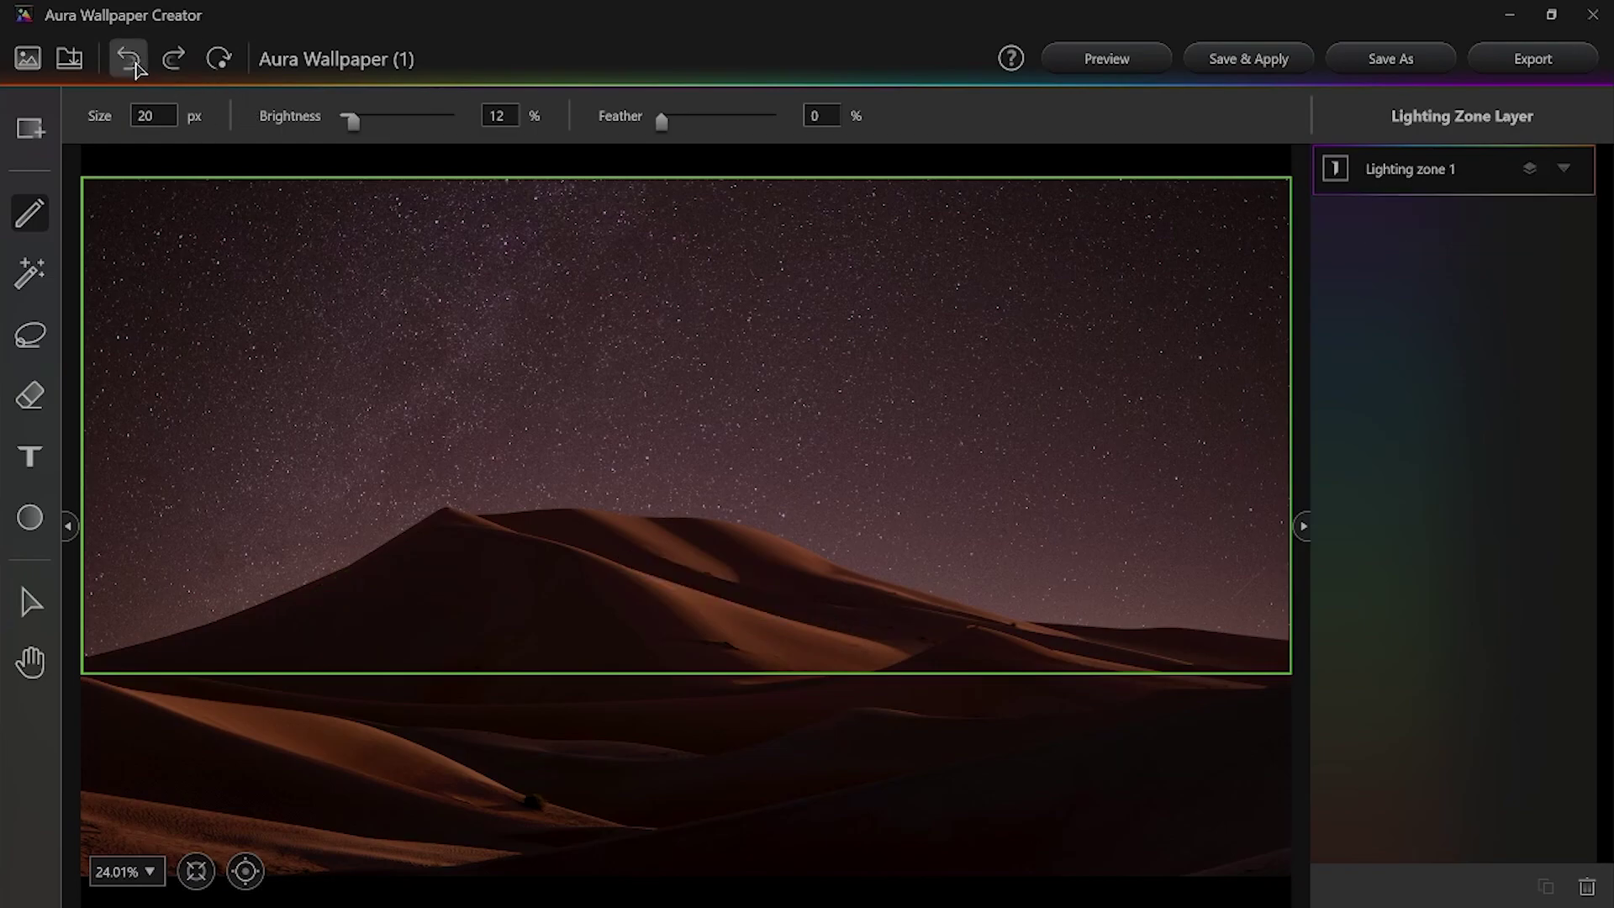
{"action": "left_click", "coordinate": [173, 59]}
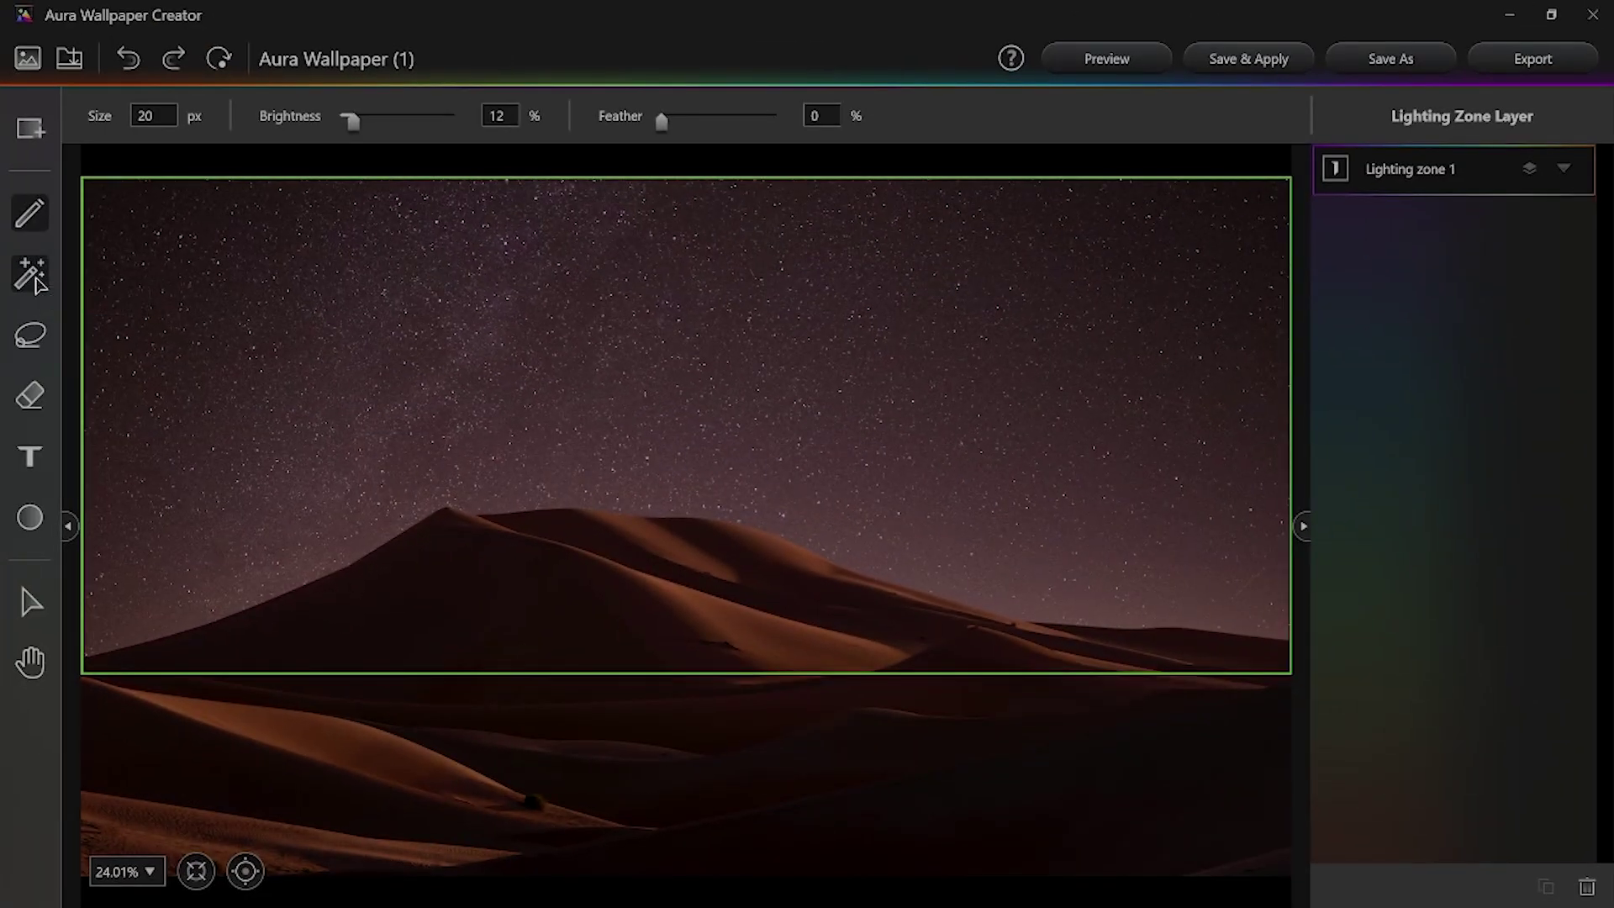
Step: Fill the starry sky with the Magic Wand at 20% tolerance and 20% brightness, and preview the wallpaper with its Aura effect choices
{"action": "left_click", "coordinate": [34, 277]}
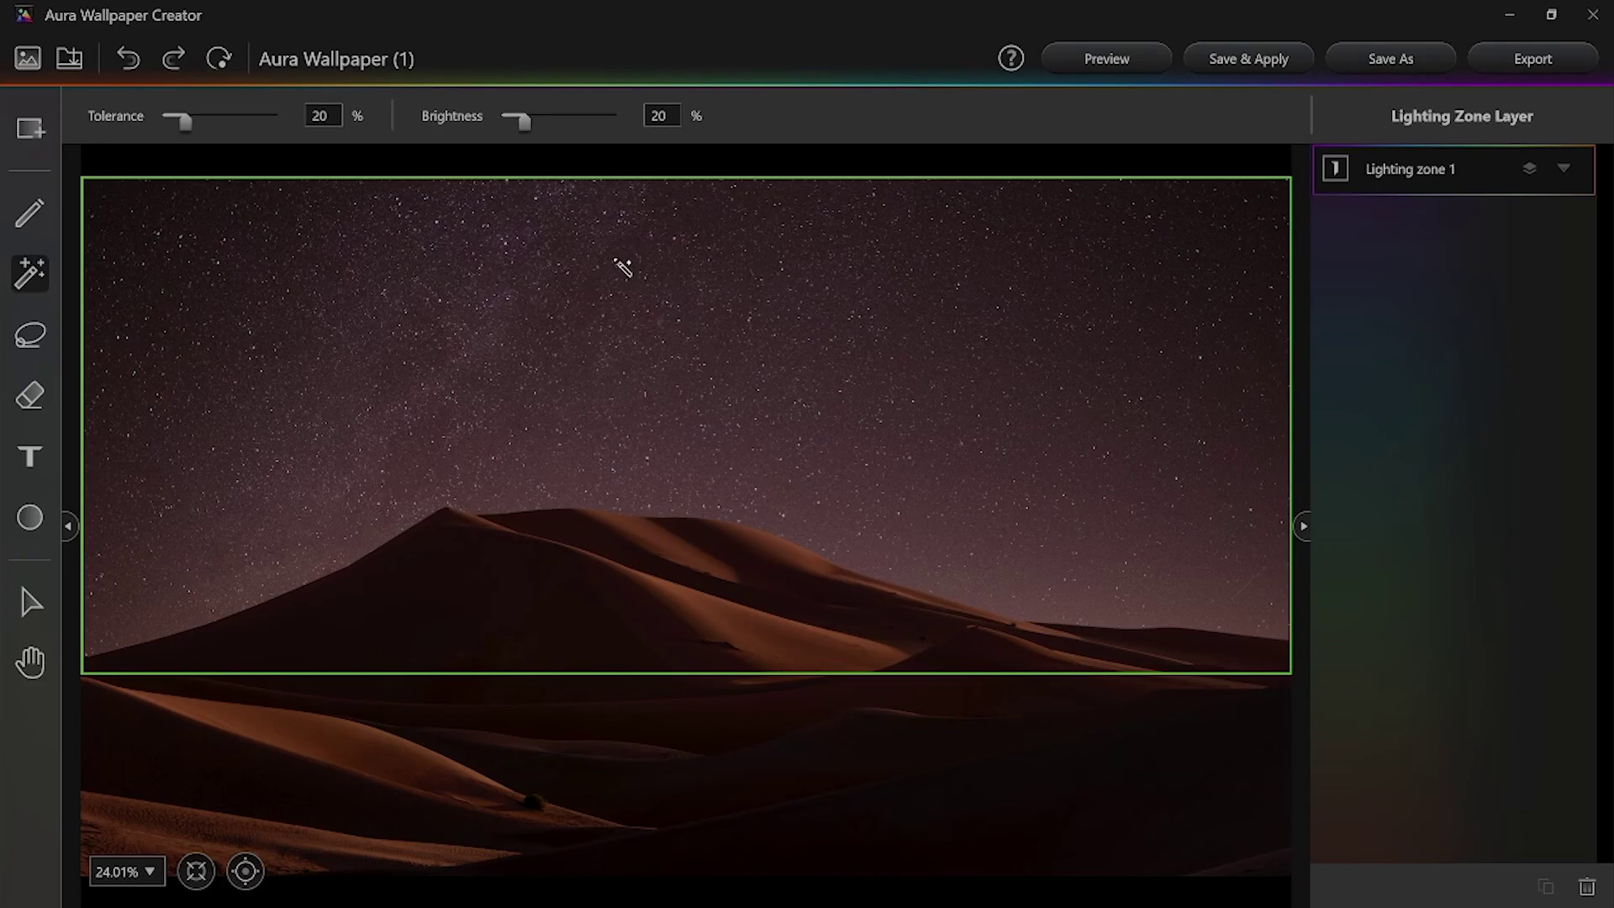
{"action": "left_click", "coordinate": [591, 288]}
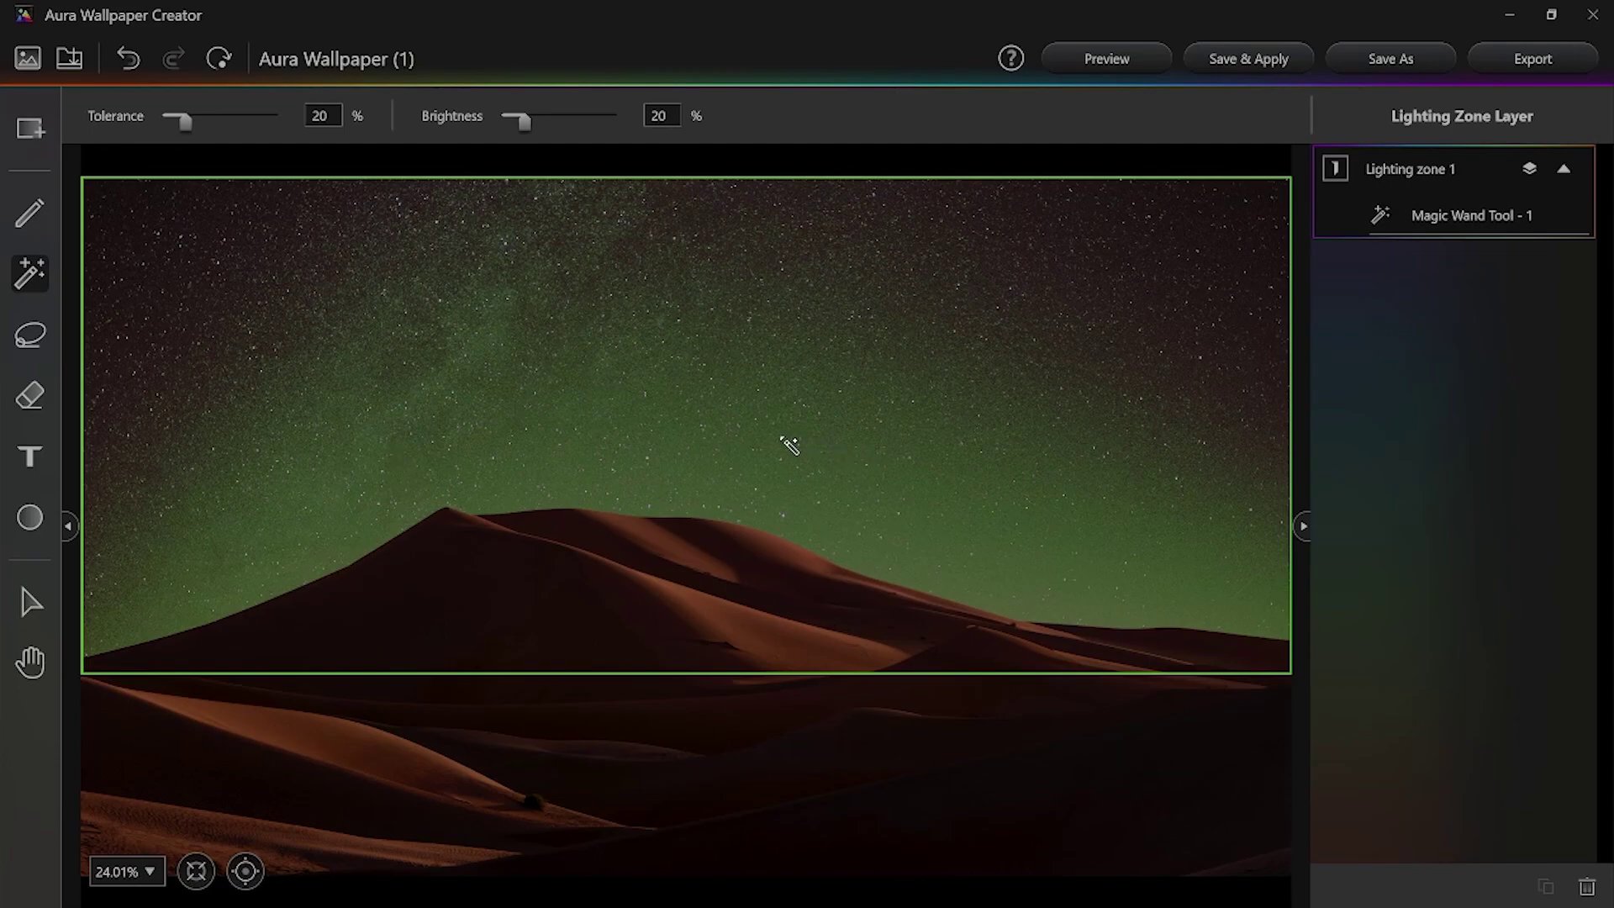
{"action": "left_click", "coordinate": [1118, 67]}
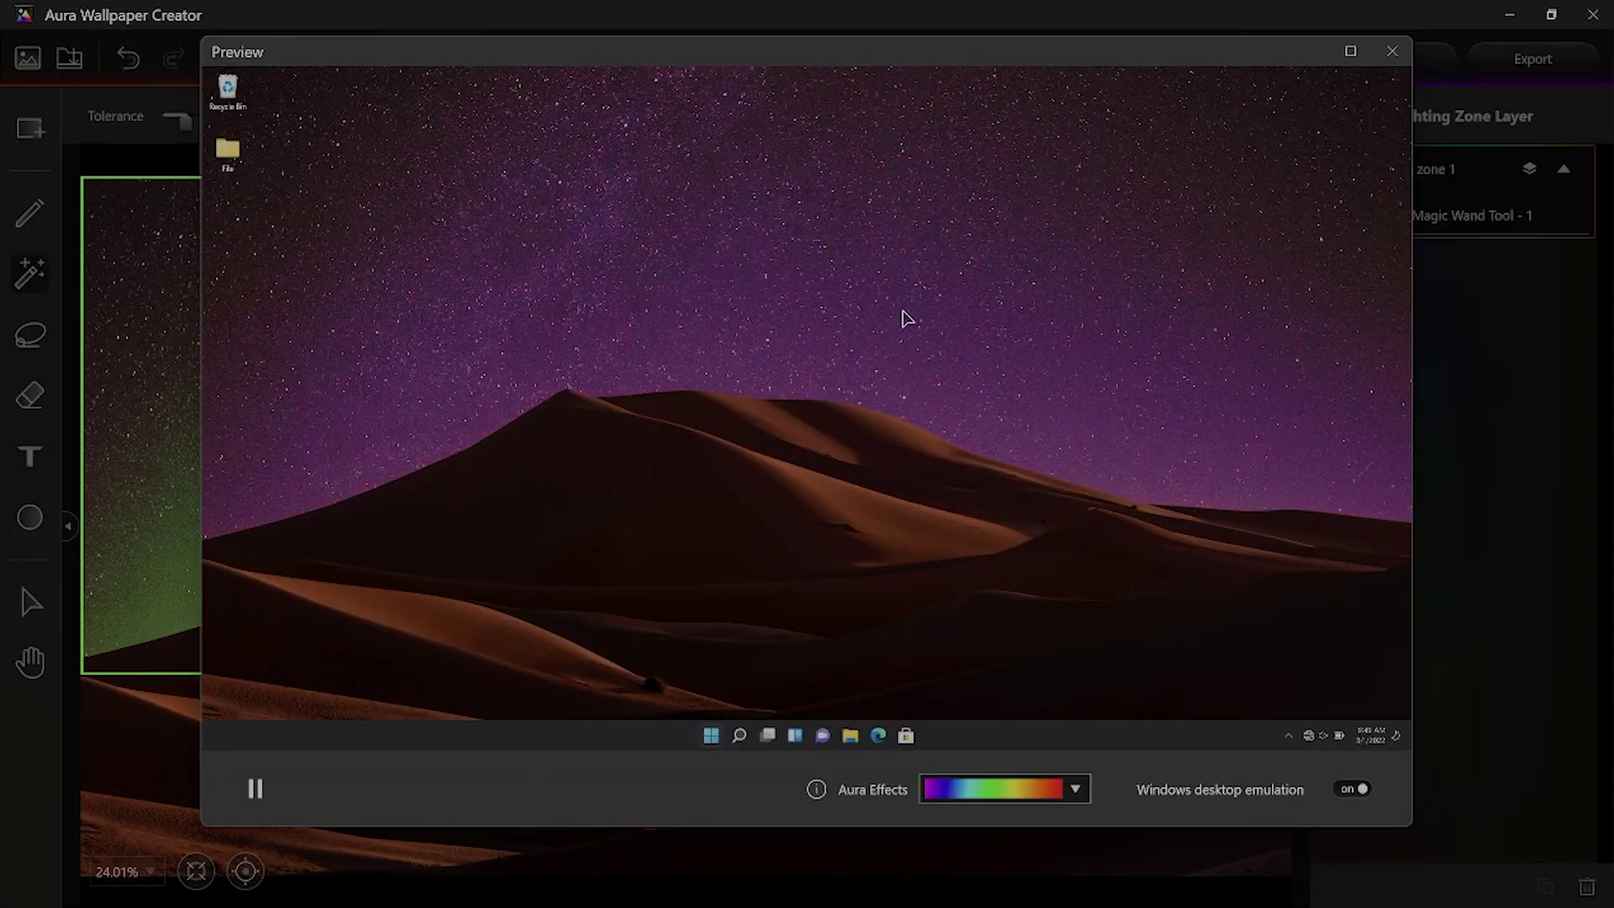
{"action": "left_click", "coordinate": [1074, 794]}
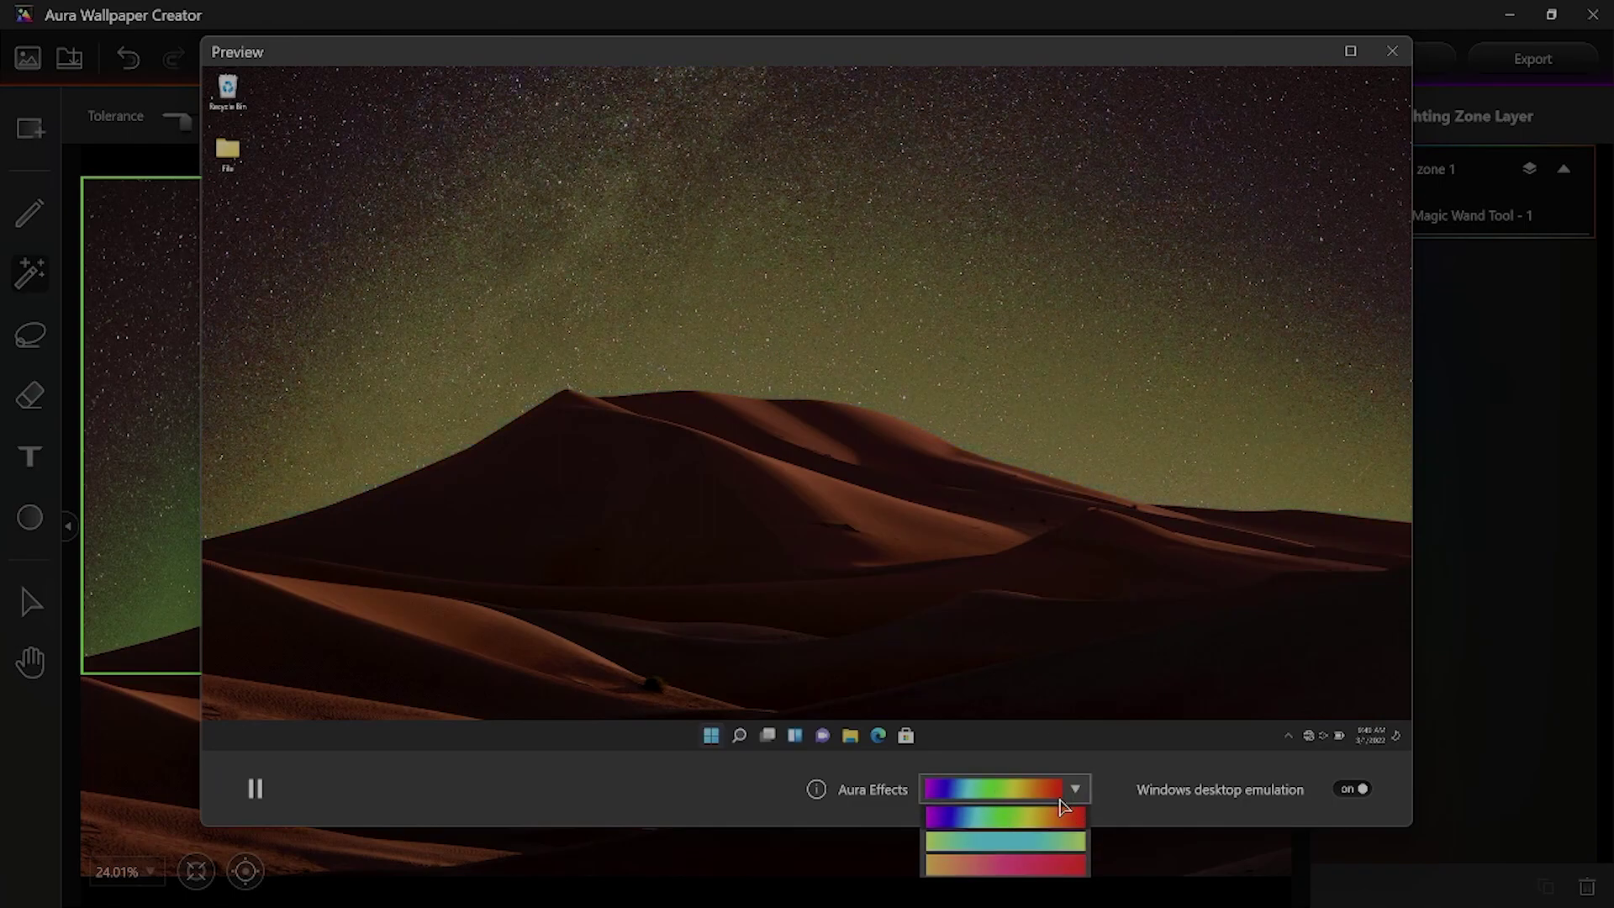
{"action": "left_click", "coordinate": [1086, 798]}
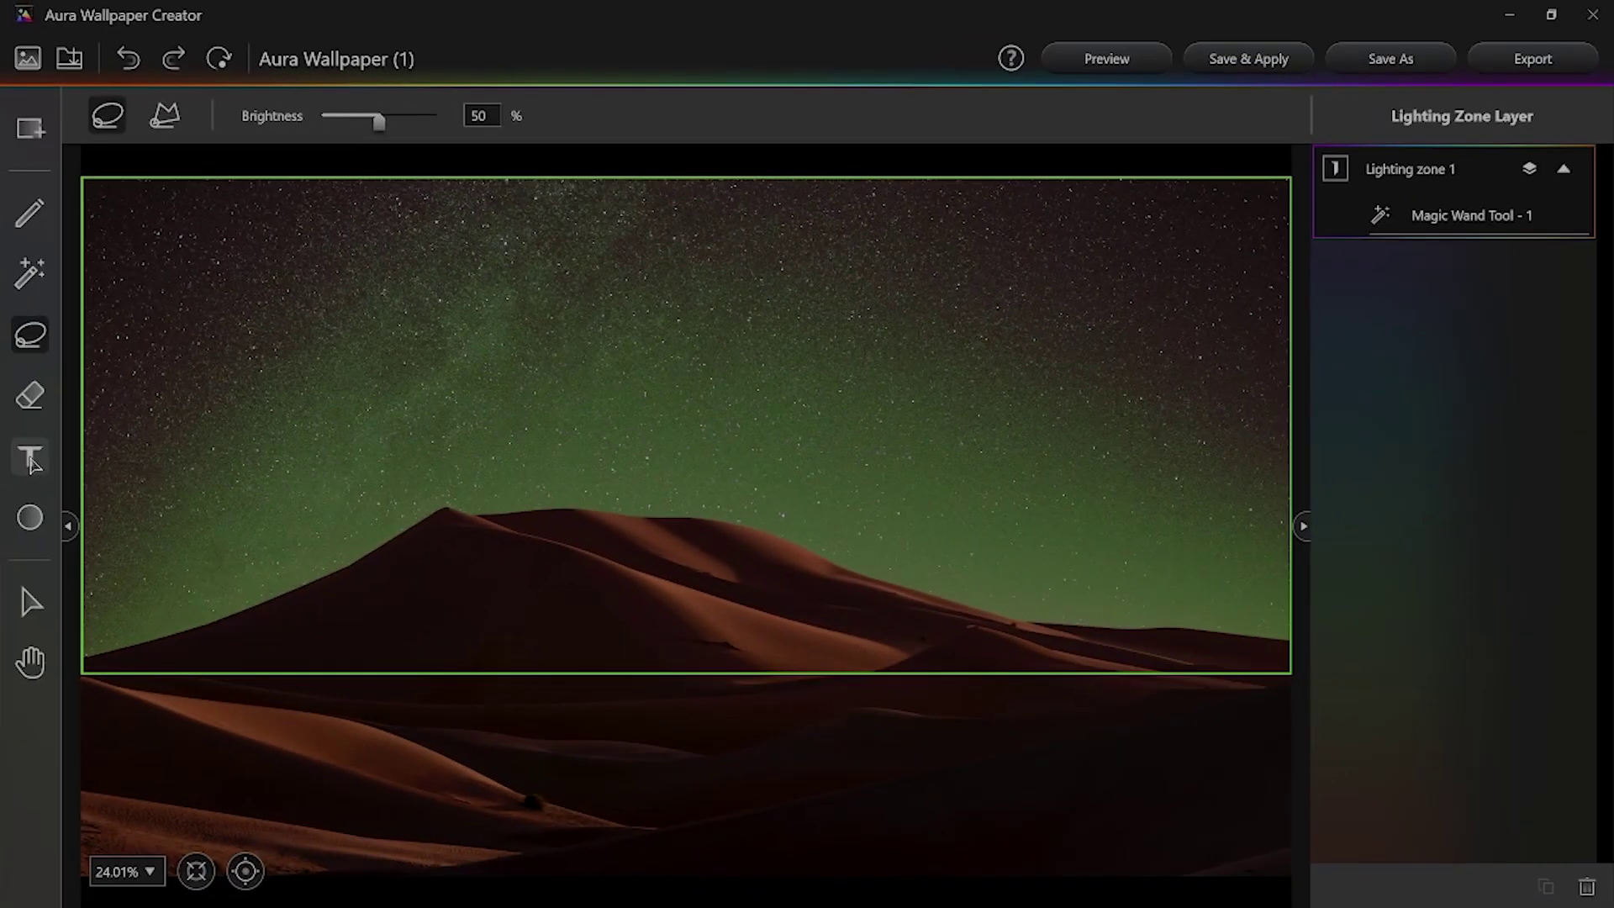
Step: Set the Text tool's size to 100 pt and choose a different font
{"action": "left_click", "coordinate": [30, 458]}
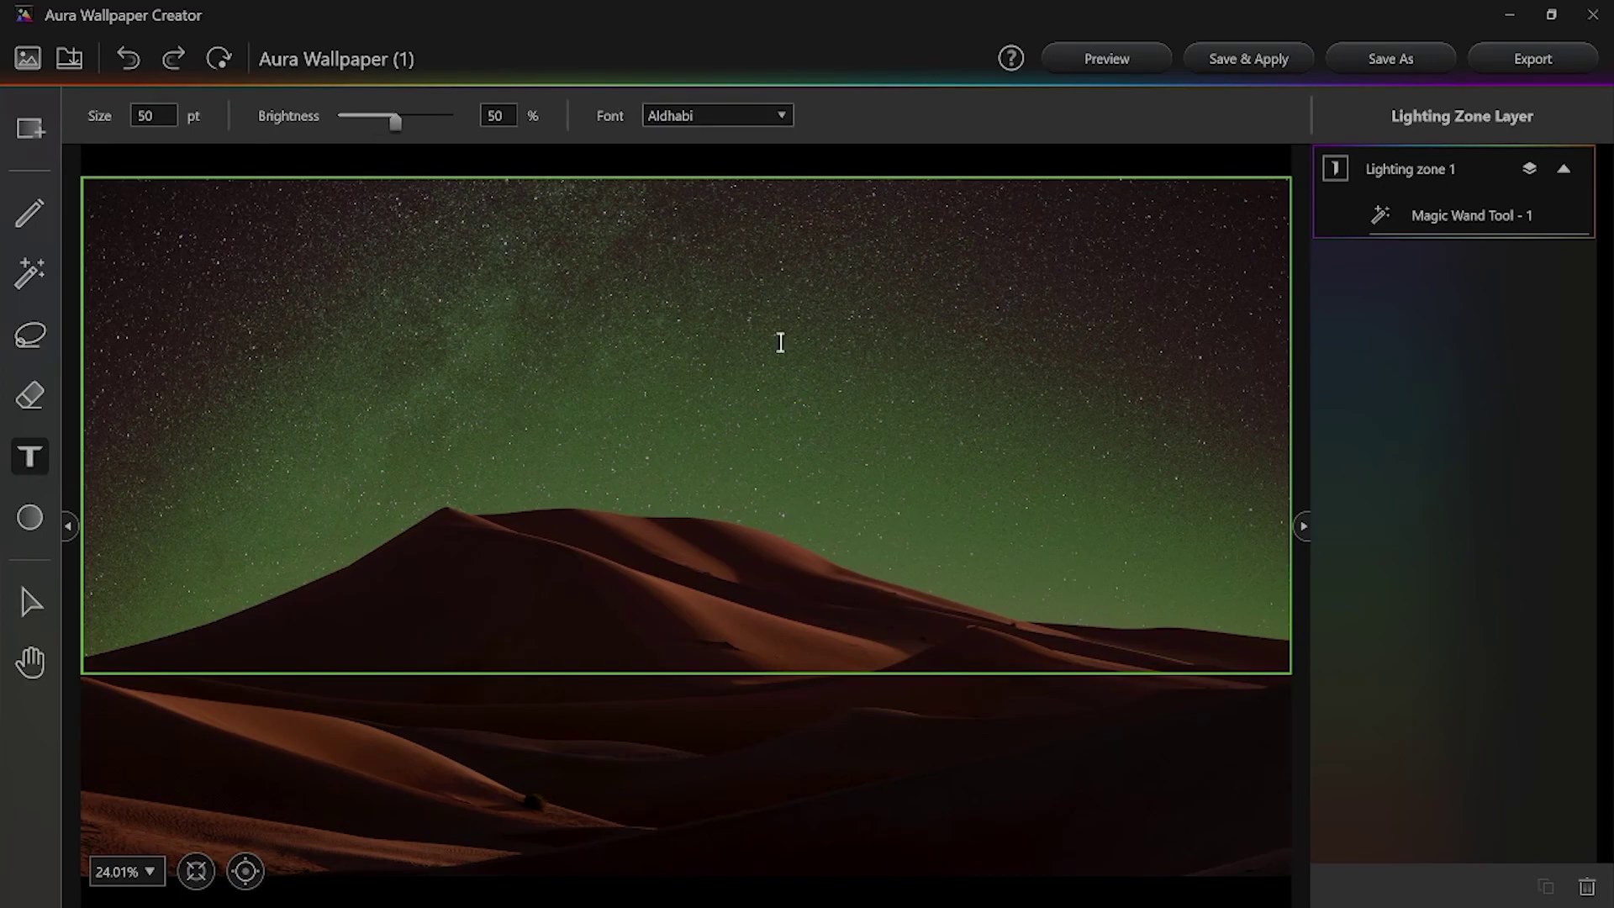
{"action": "left_click_drag", "start_coordinate": [171, 116], "coordinate": [102, 115]}
{"action": "left_click", "coordinate": [773, 116]}
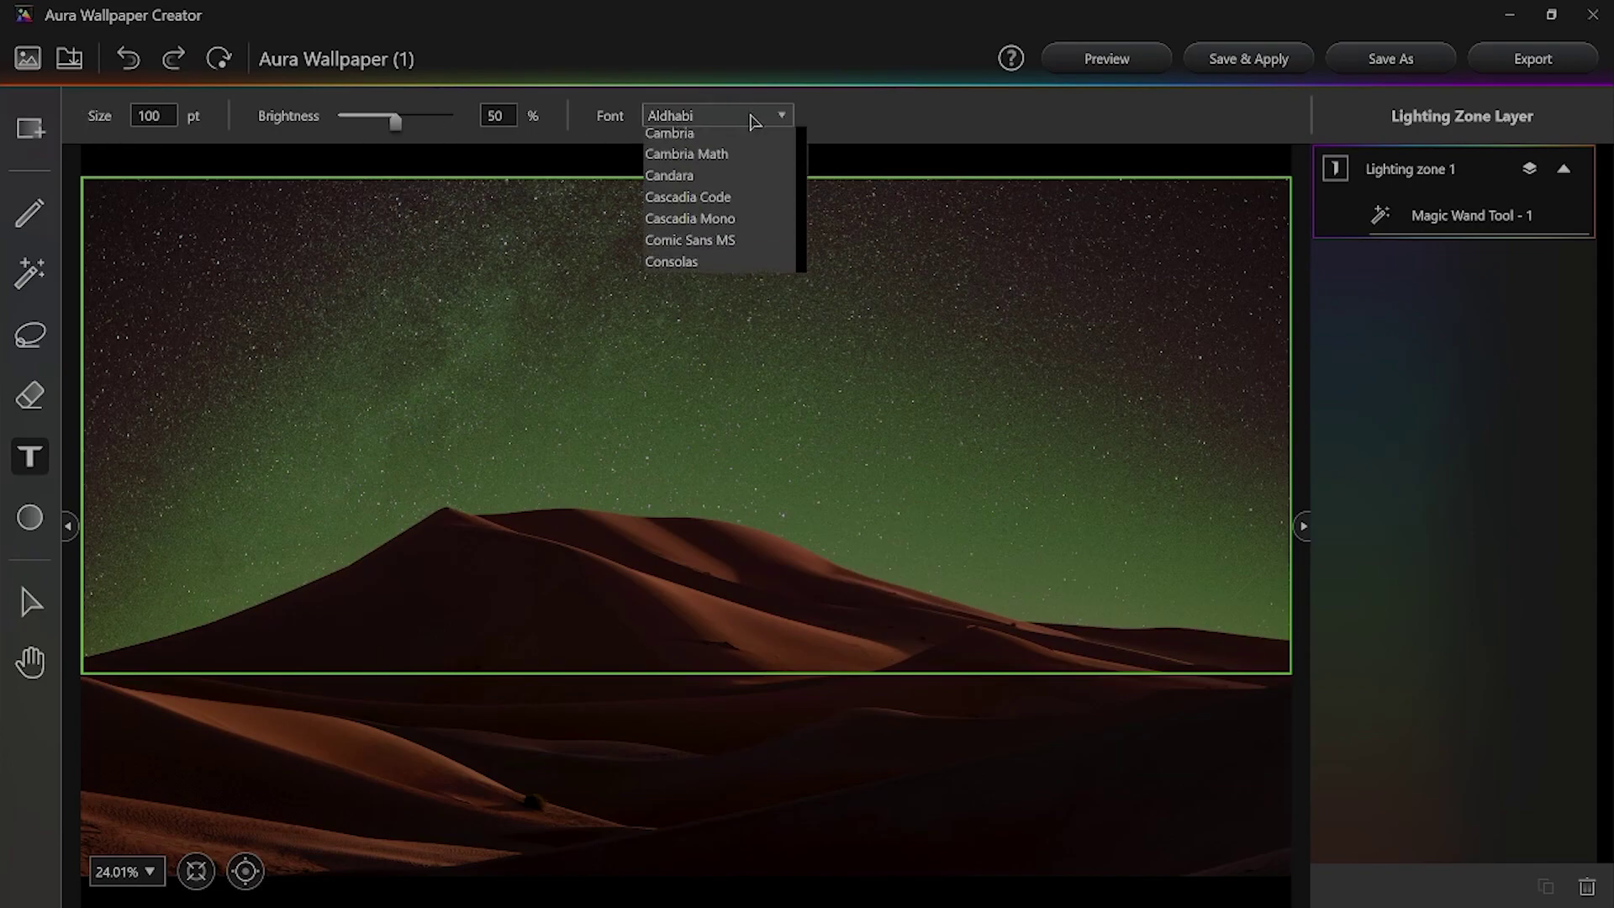
{"action": "scroll", "coordinate": [761, 168], "scroll_direction": "down", "scroll_amount": 4}
{"action": "left_click", "coordinate": [760, 244]}
Step: Draw a second, smaller rectangular lighting zone in the sky, right of centre above the dunes
{"action": "left_click", "coordinate": [30, 128]}
{"action": "left_click_drag", "start_coordinate": [647, 261], "coordinate": [1002, 405]}
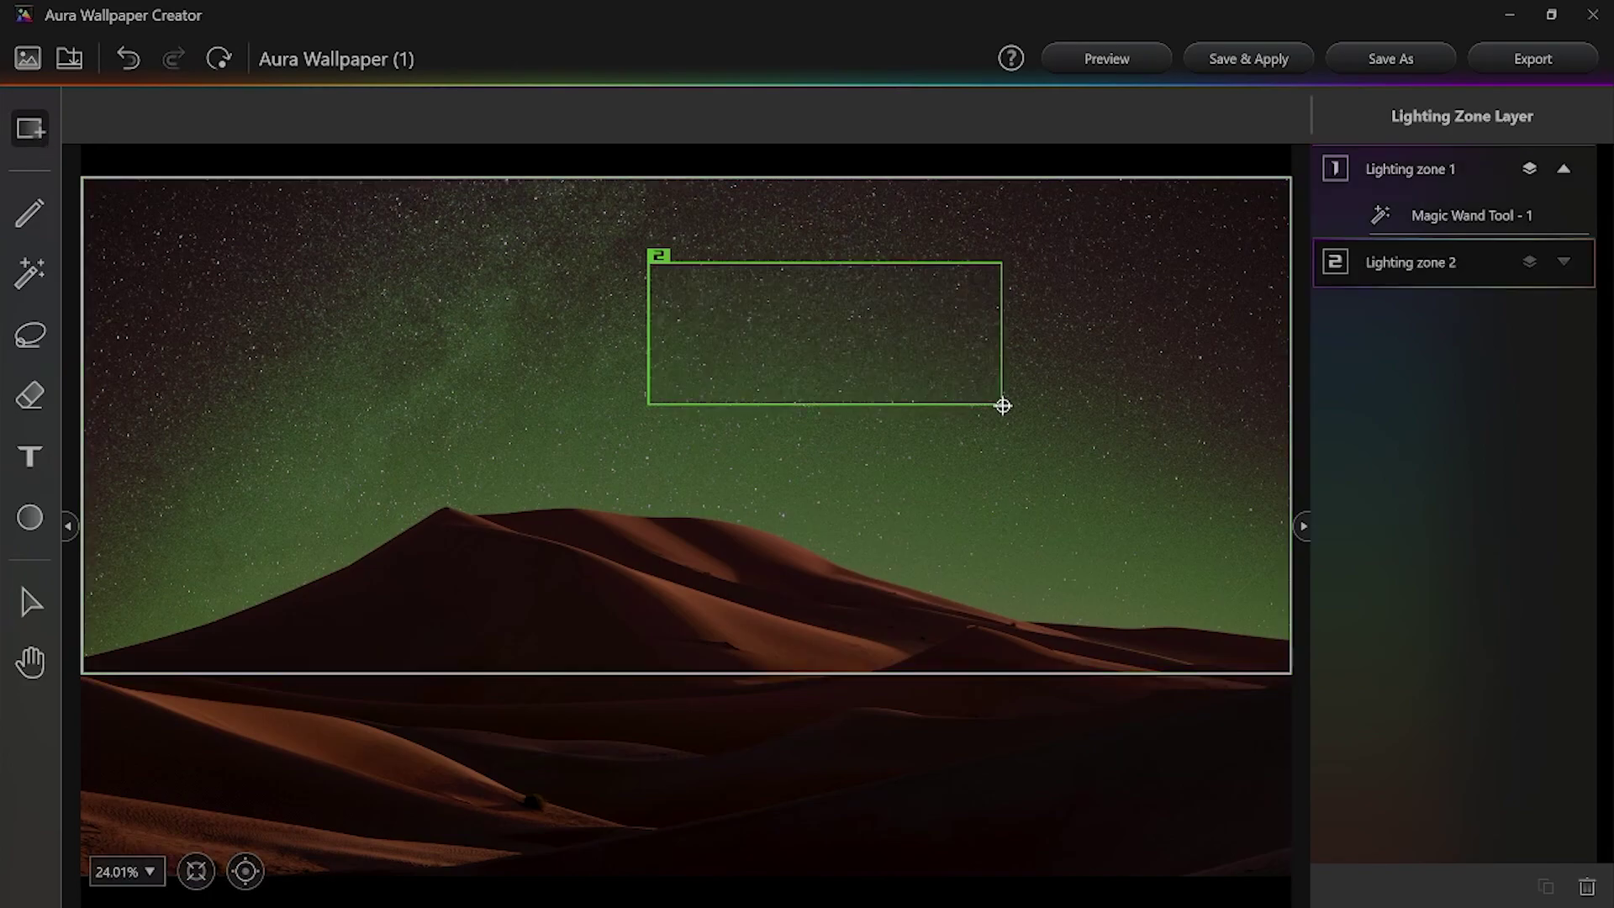
Step: Add the text "tech" inside the second lighting zone at 100 pt and 50% brightness in Effra Trial XBold
{"action": "left_click", "coordinate": [31, 459]}
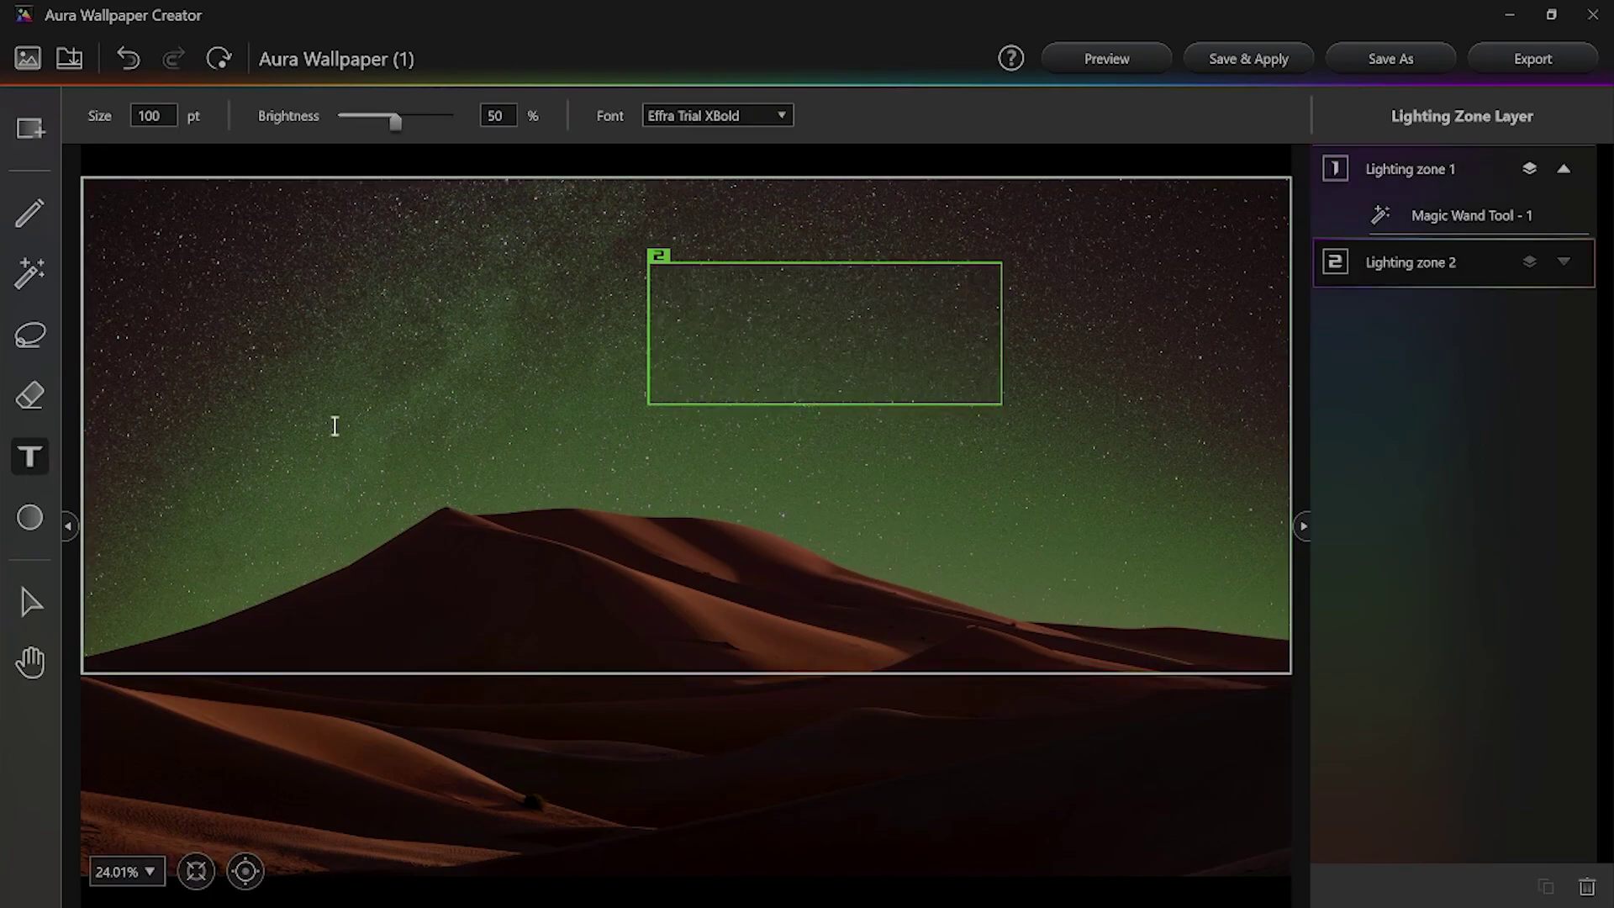
{"action": "left_click", "coordinate": [739, 345]}
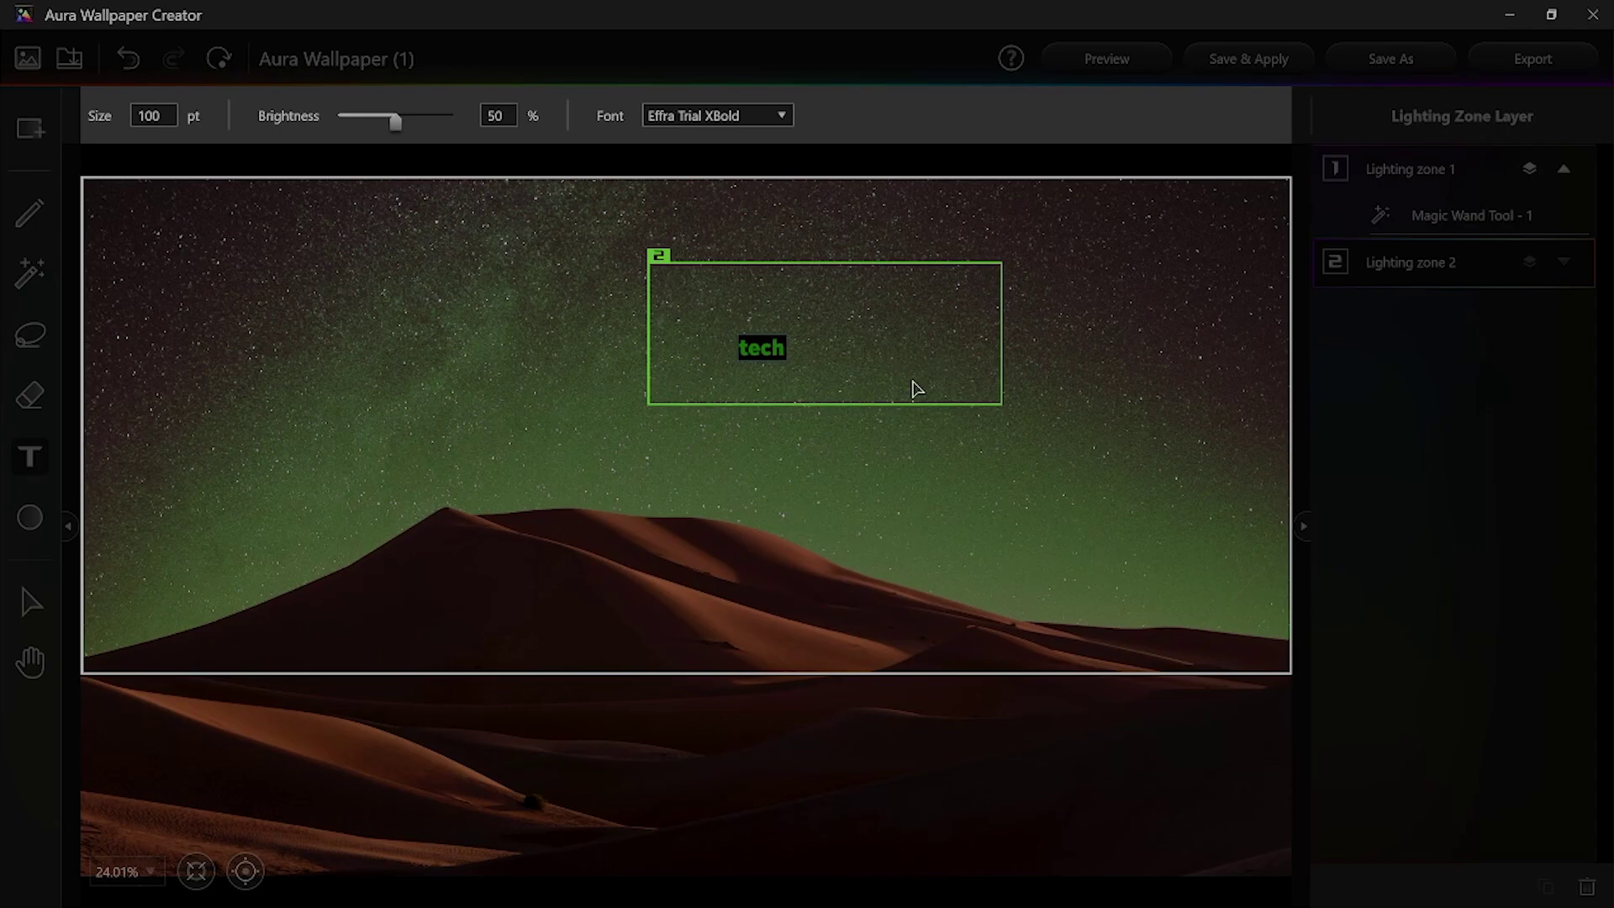
{"action": "left_click", "coordinate": [914, 386]}
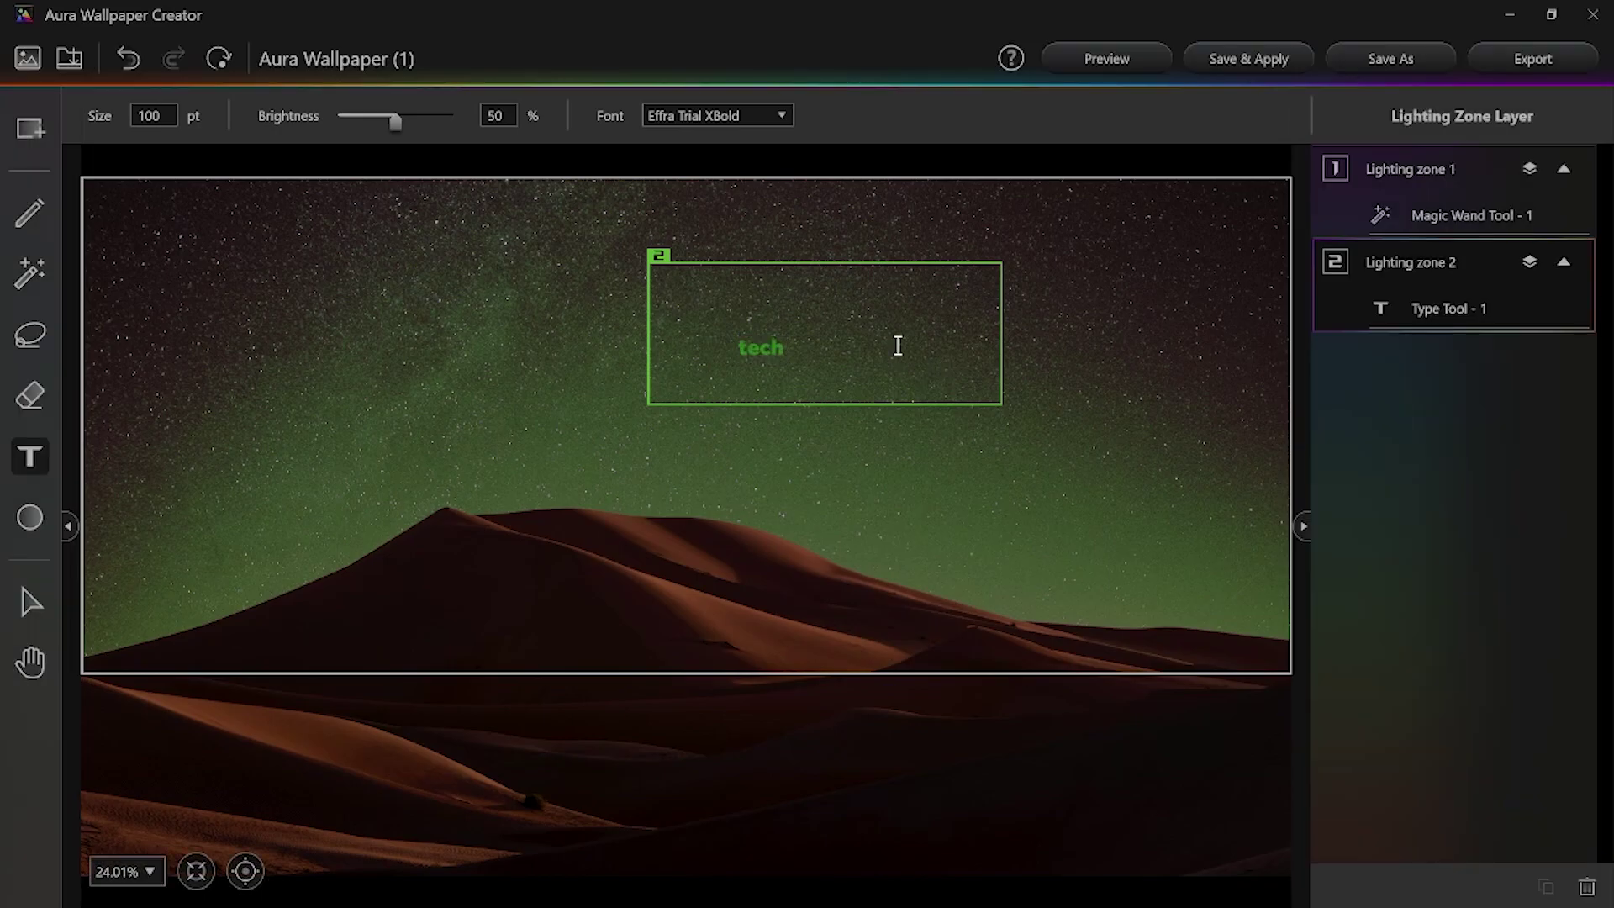
Step: Move the second lighting zone's frame slightly to the left so it surrounds the "tech" text more centrally
{"action": "left_click", "coordinate": [1480, 187]}
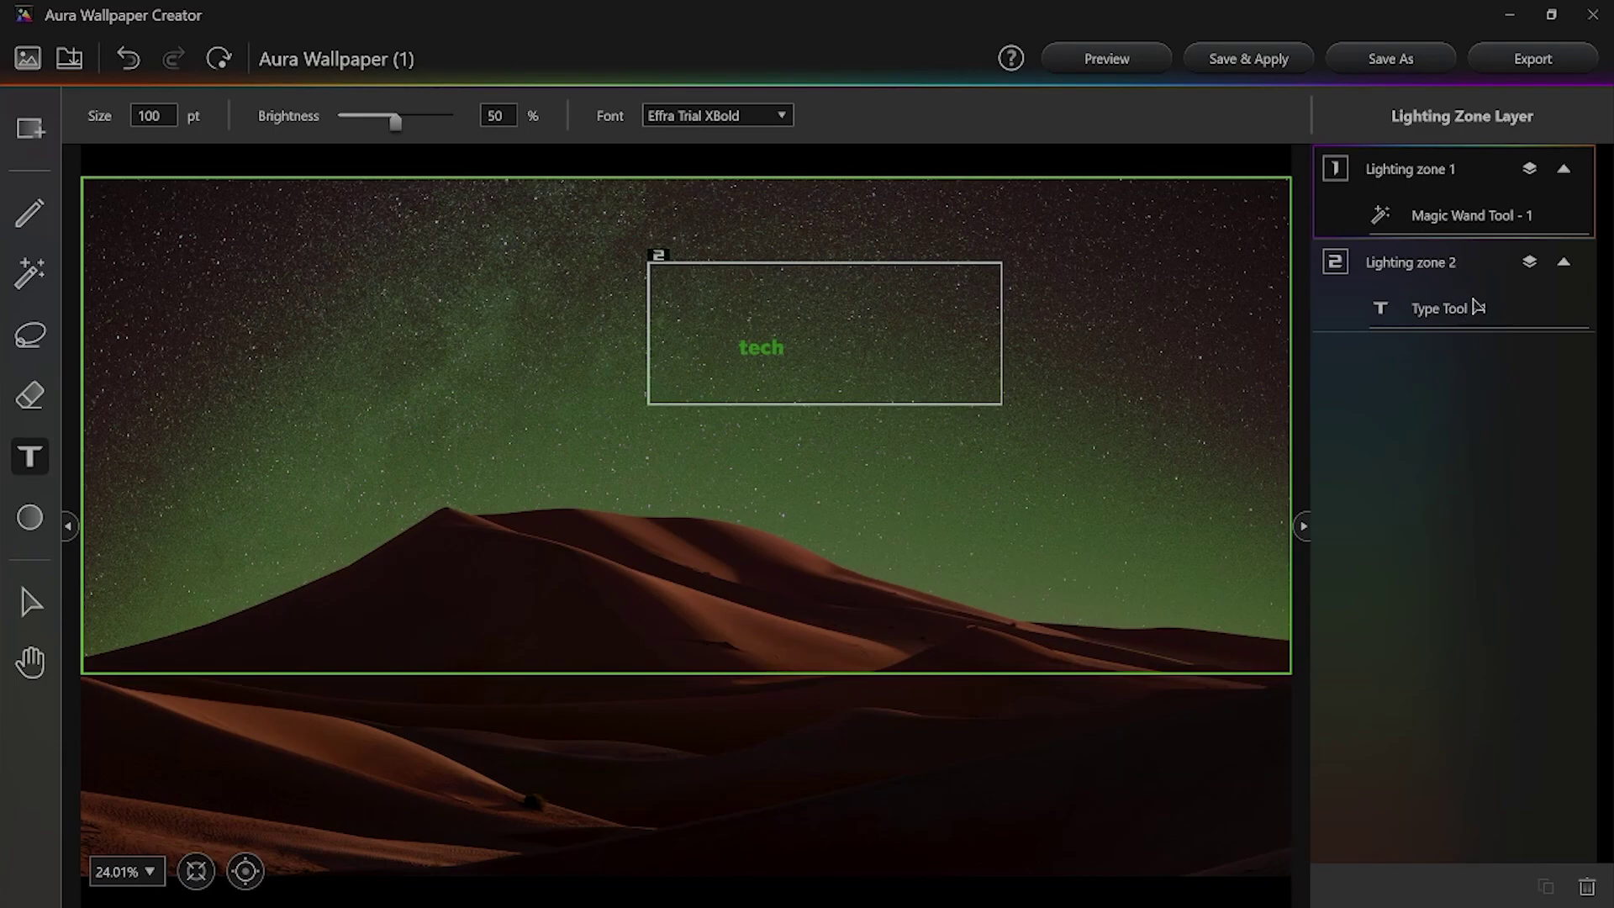
{"action": "left_click", "coordinate": [1486, 174]}
{"action": "left_click", "coordinate": [1480, 293]}
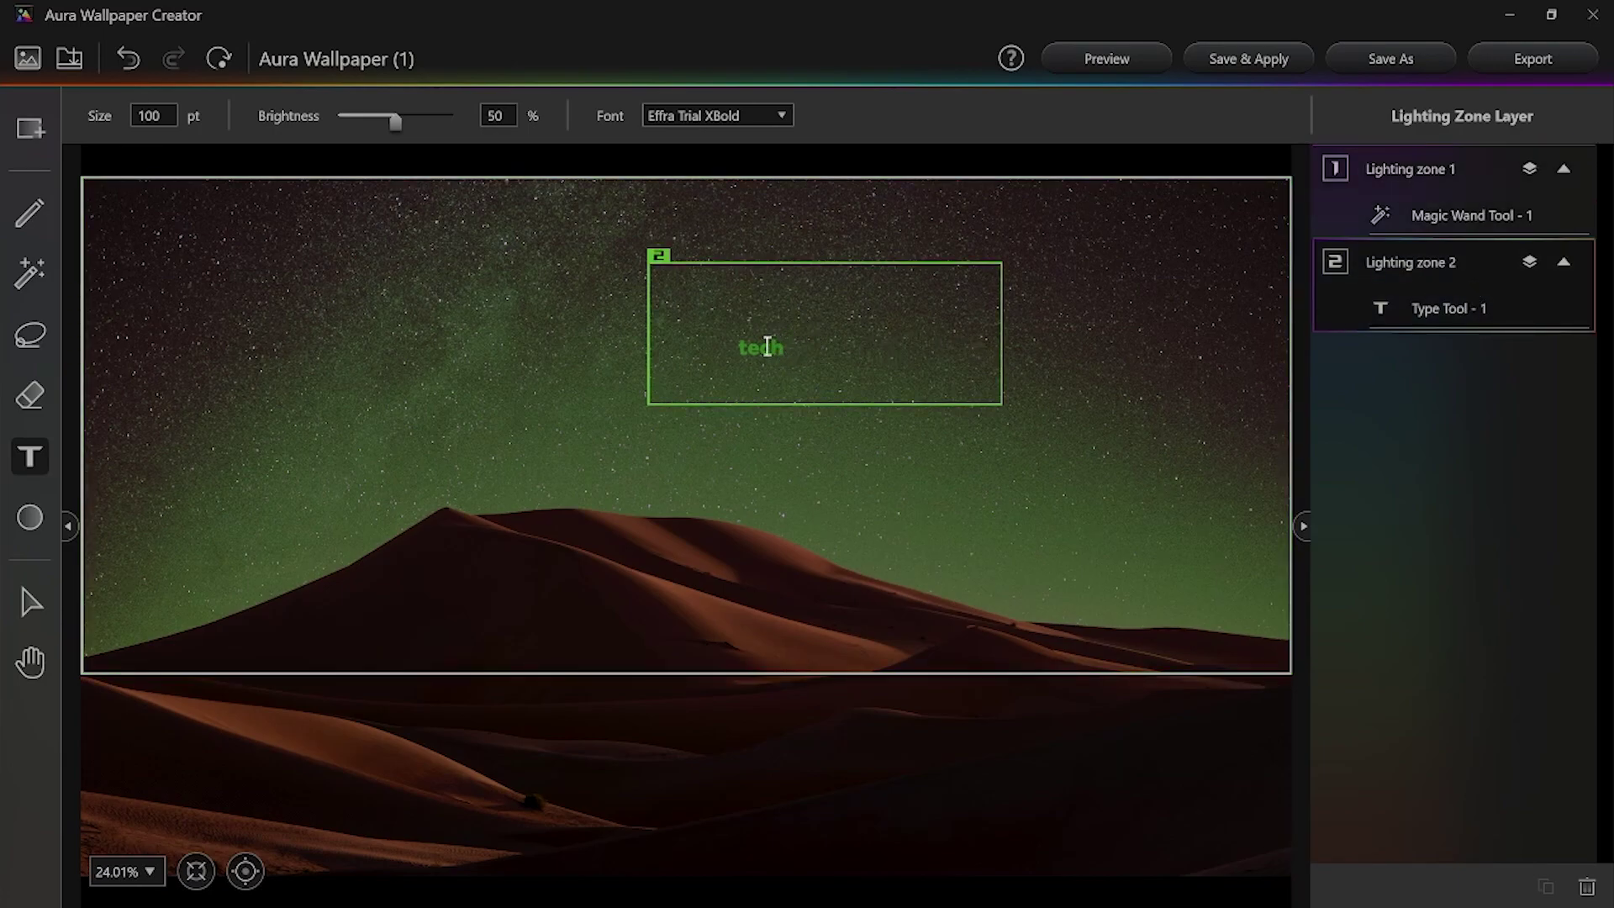
{"action": "left_click", "coordinate": [31, 602]}
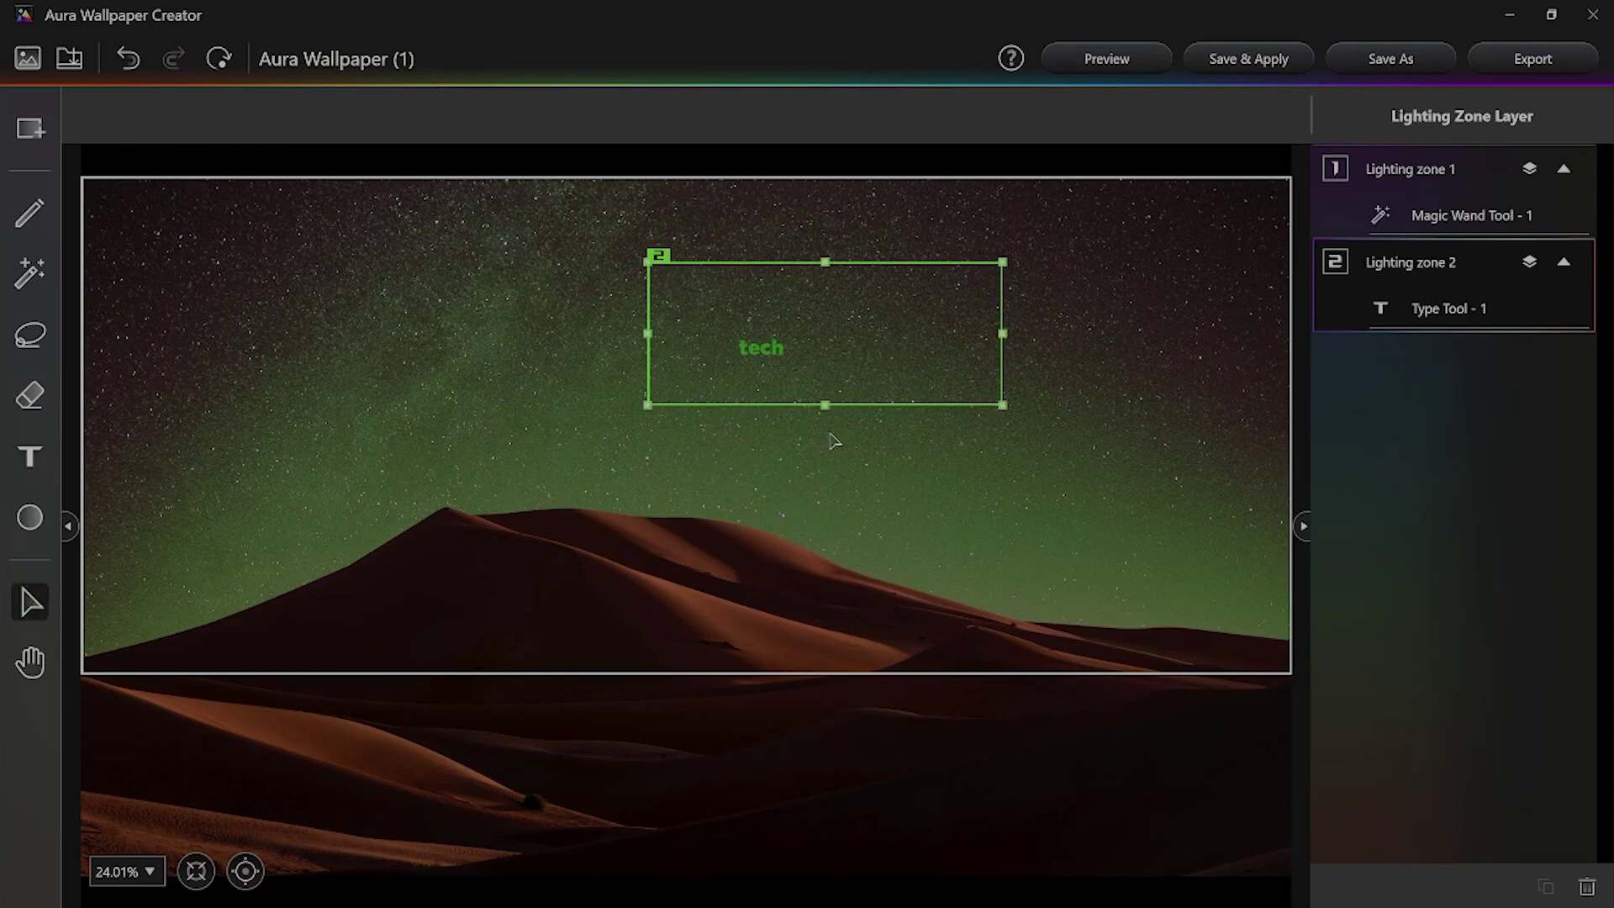
{"action": "left_click_drag", "start_coordinate": [789, 349], "coordinate": [736, 356]}
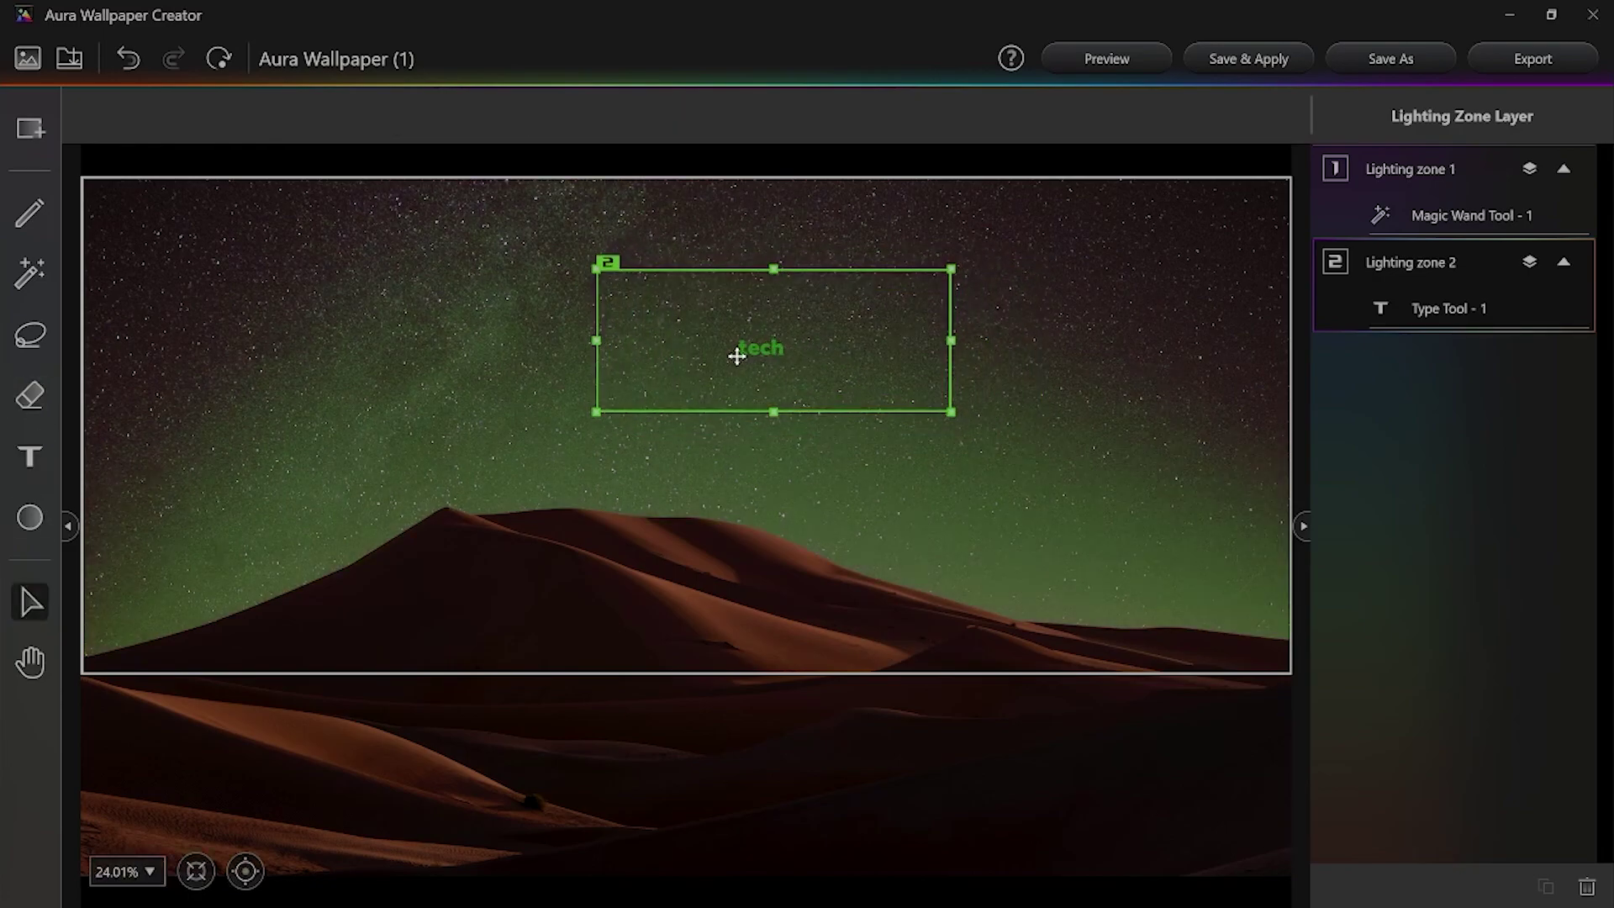
Step: Make the second zone's layers individually editable, enlarge and recentre the "tech" text, and preview the wallpaper
{"action": "left_click", "coordinate": [1529, 263]}
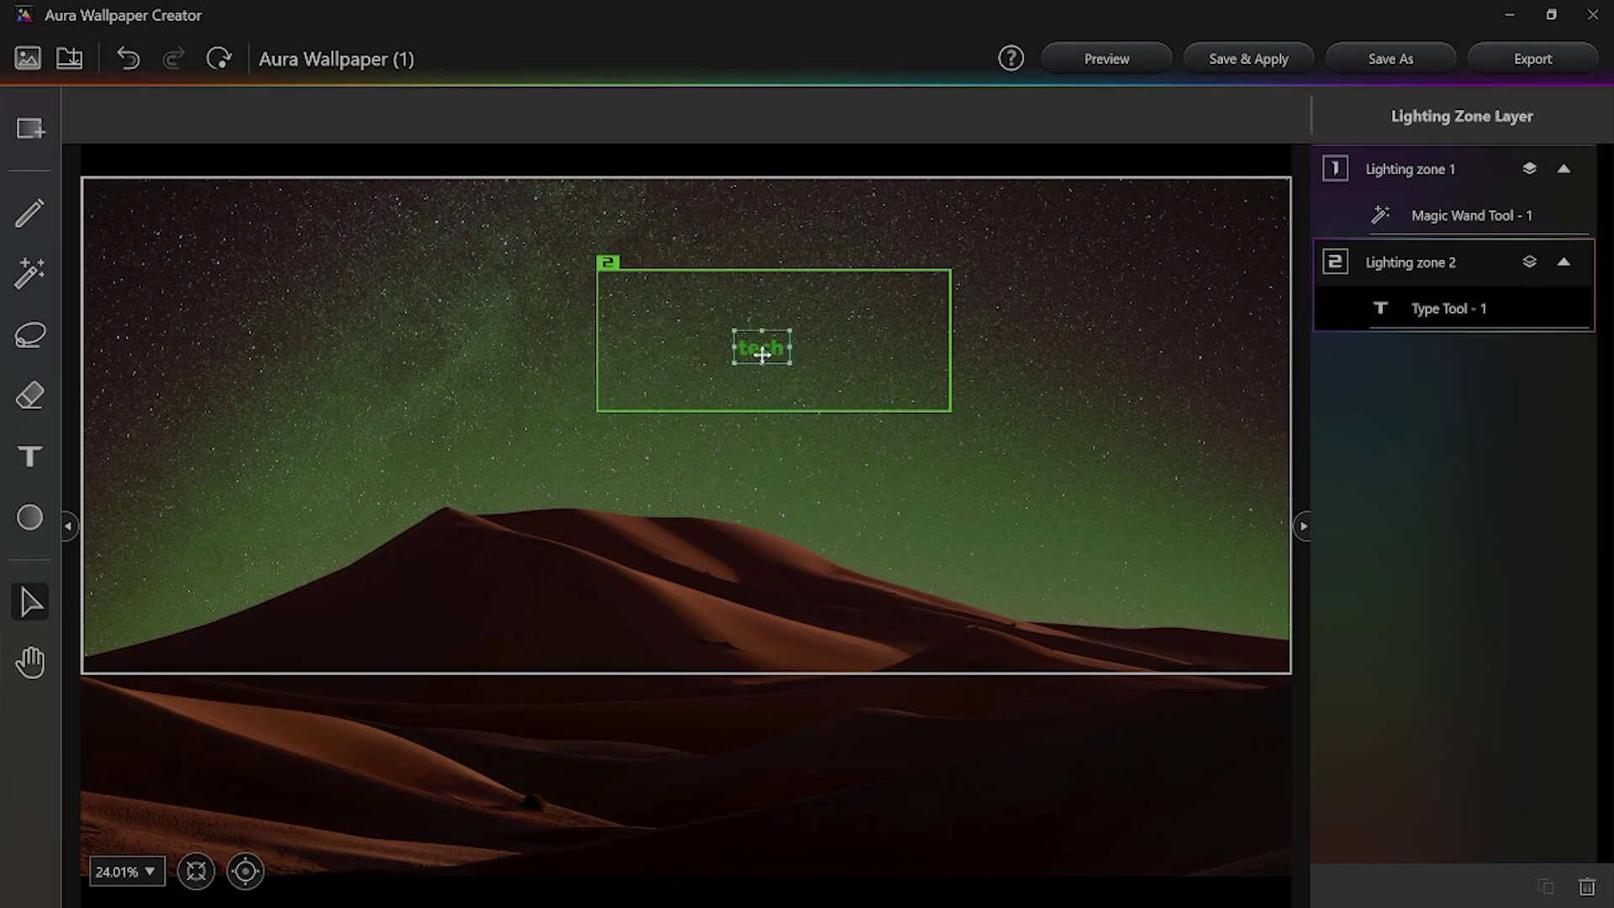
{"action": "left_click_drag", "start_coordinate": [732, 365], "coordinate": [672, 406]}
{"action": "mouse_move", "coordinate": [775, 357]}
{"action": "left_mouse_down"}
{"action": "mouse_move", "coordinate": [706, 343]}
{"action": "mouse_move", "coordinate": [793, 350]}
{"action": "left_mouse_up"}
{"action": "left_click", "coordinate": [1106, 58]}
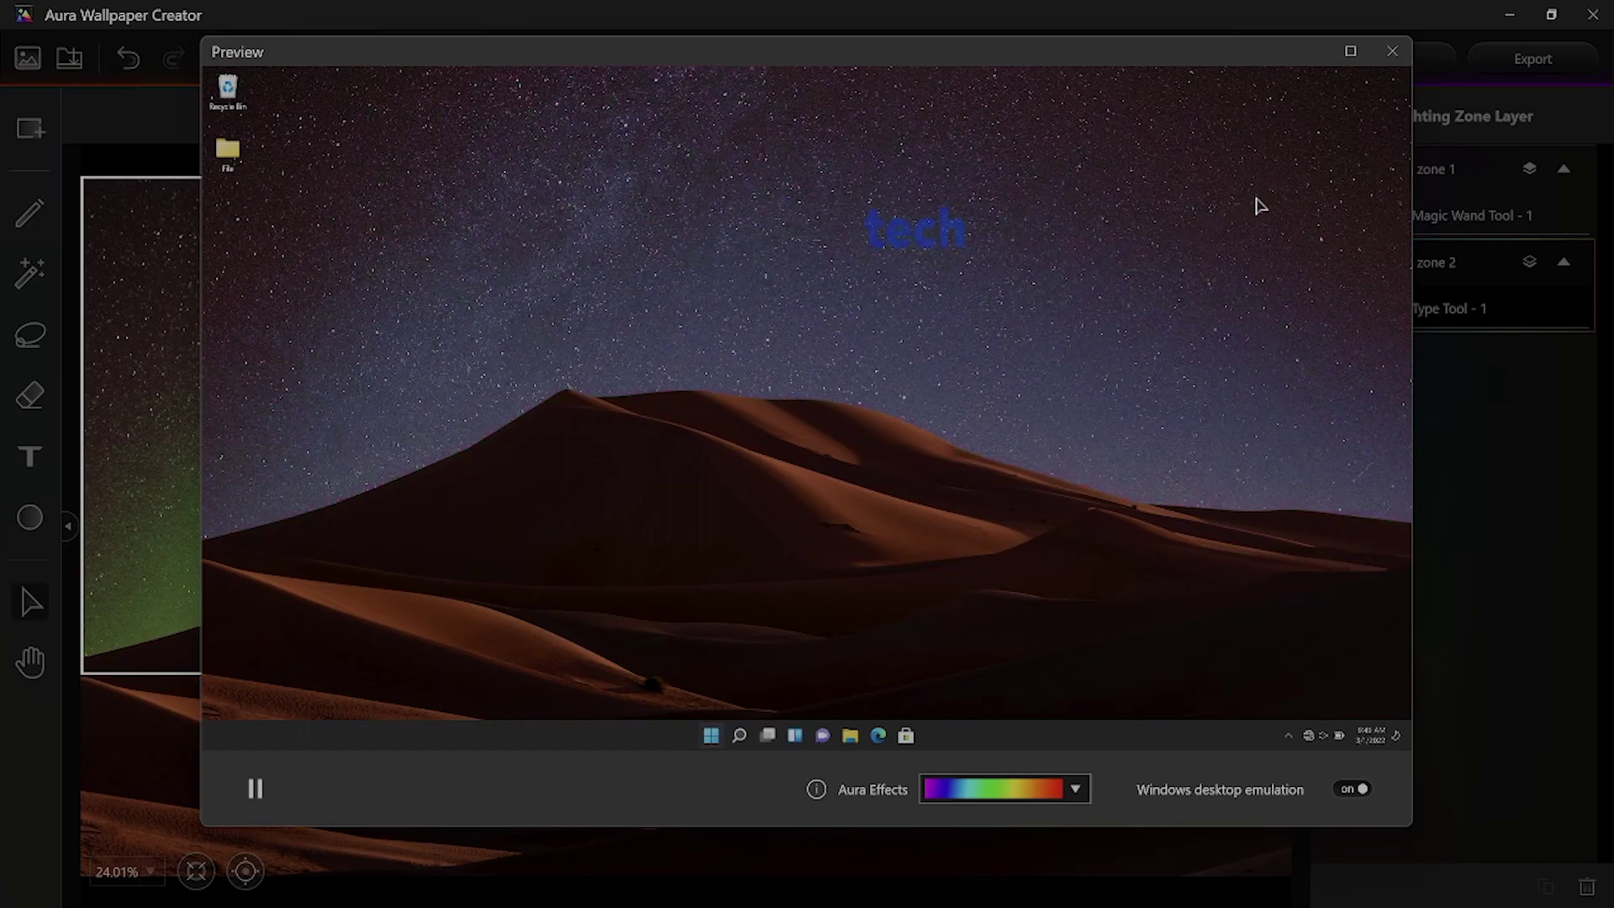
{"action": "left_click", "coordinate": [1392, 51]}
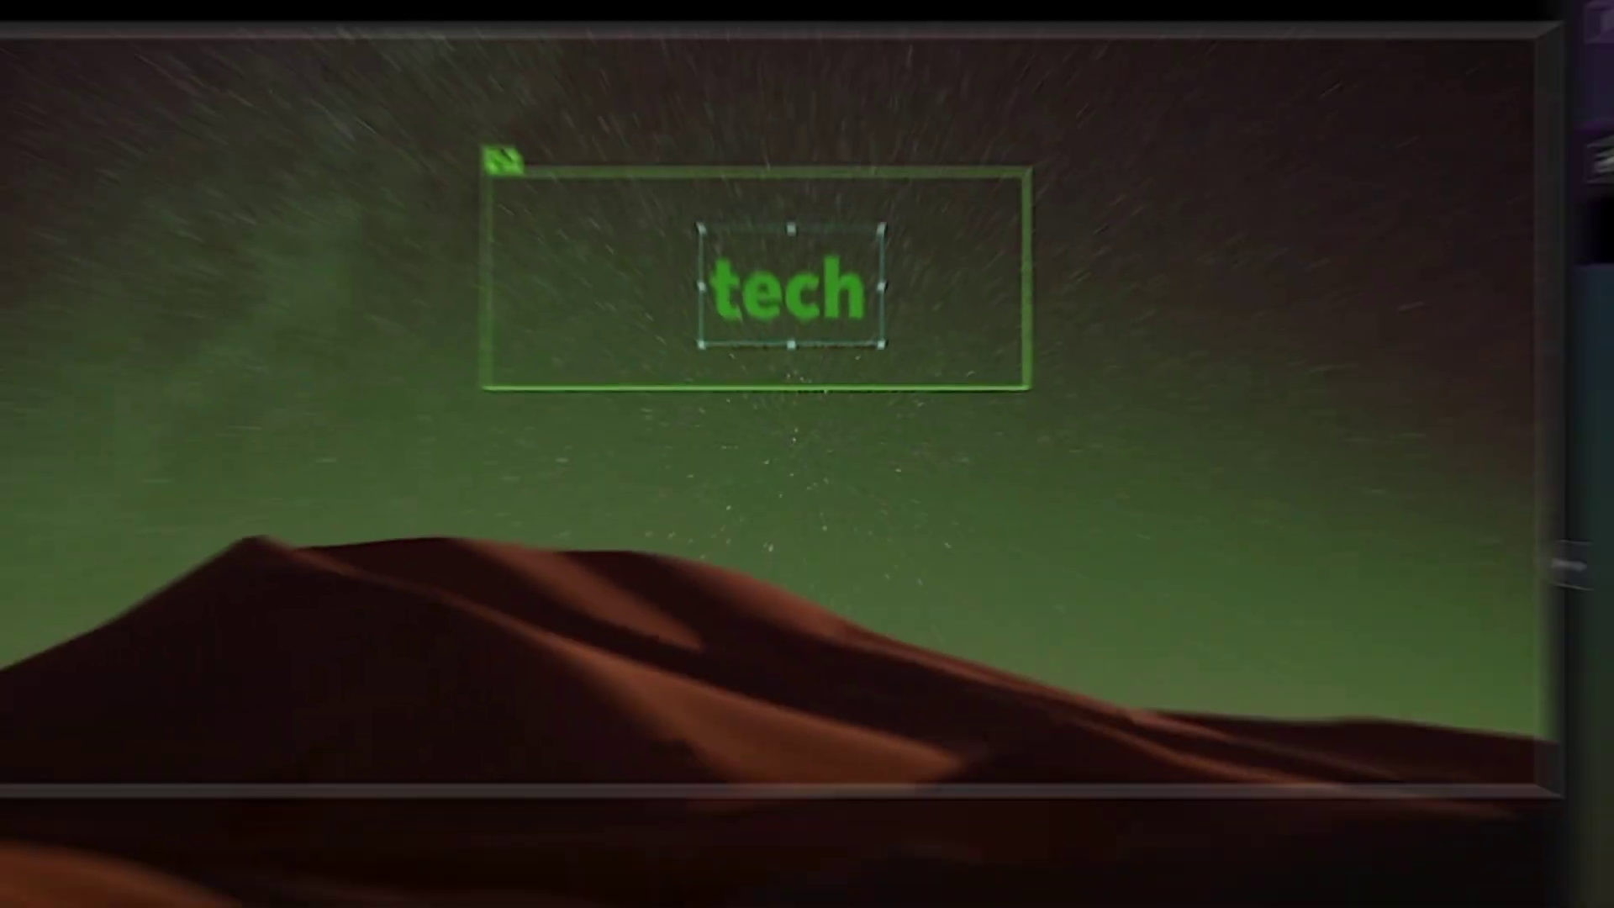
Step: Draw a star, a hexagon, a rectangle and an ellipse at 50% brightness around the "tech" text, and preview the wallpaper
{"action": "left_click", "coordinate": [38, 521]}
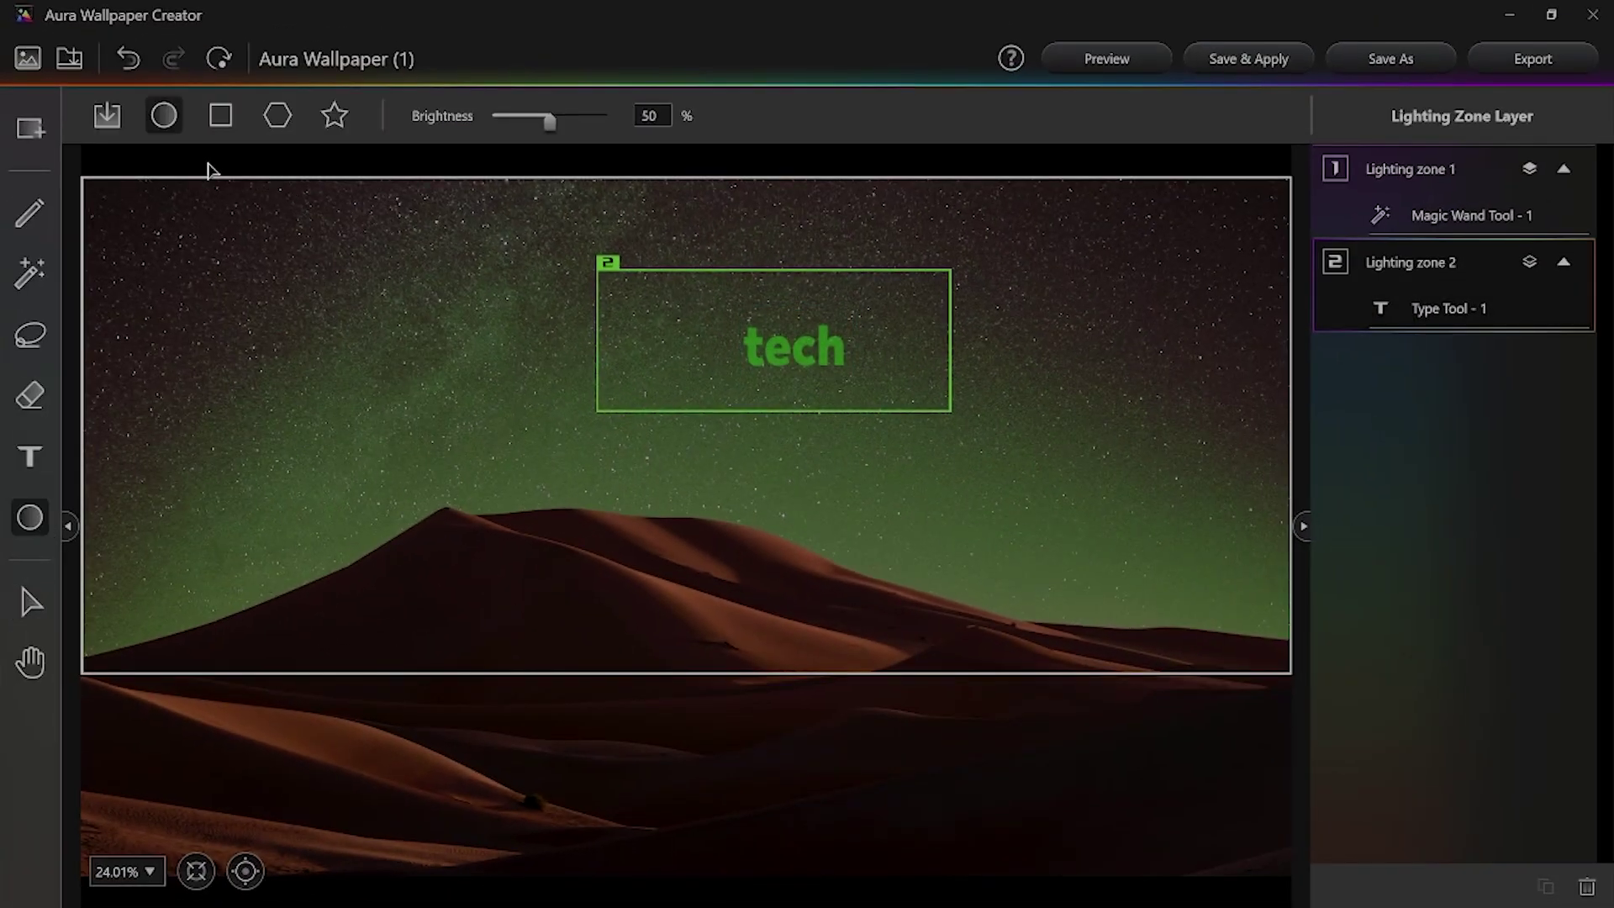
{"action": "left_click", "coordinate": [337, 126]}
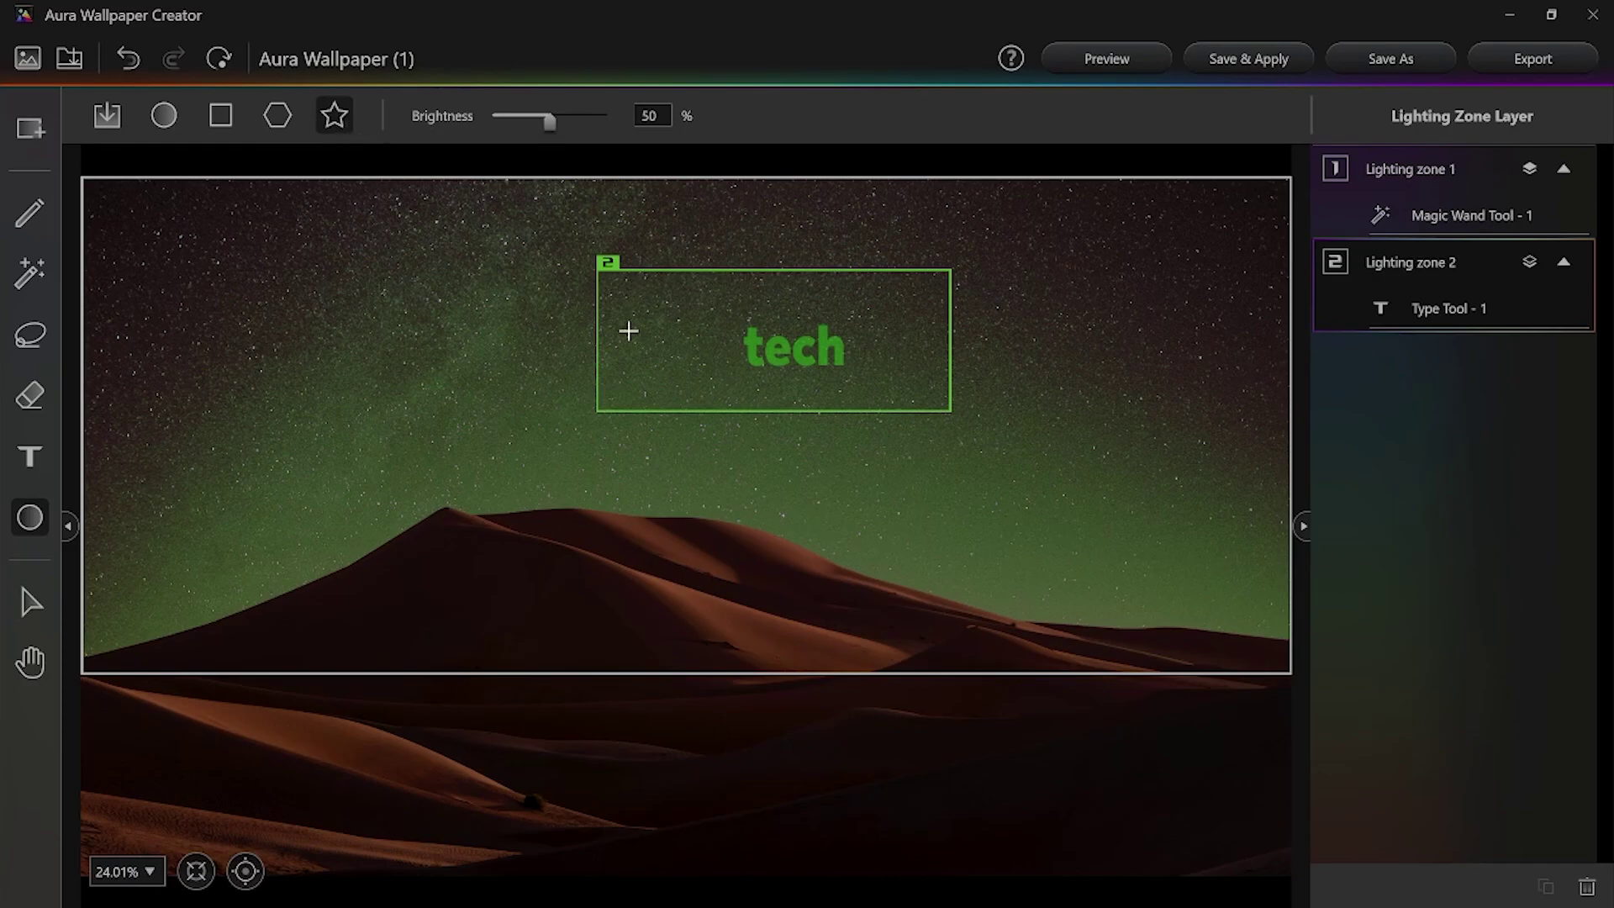
{"action": "left_click_drag", "start_coordinate": [622, 299], "coordinate": [701, 360]}
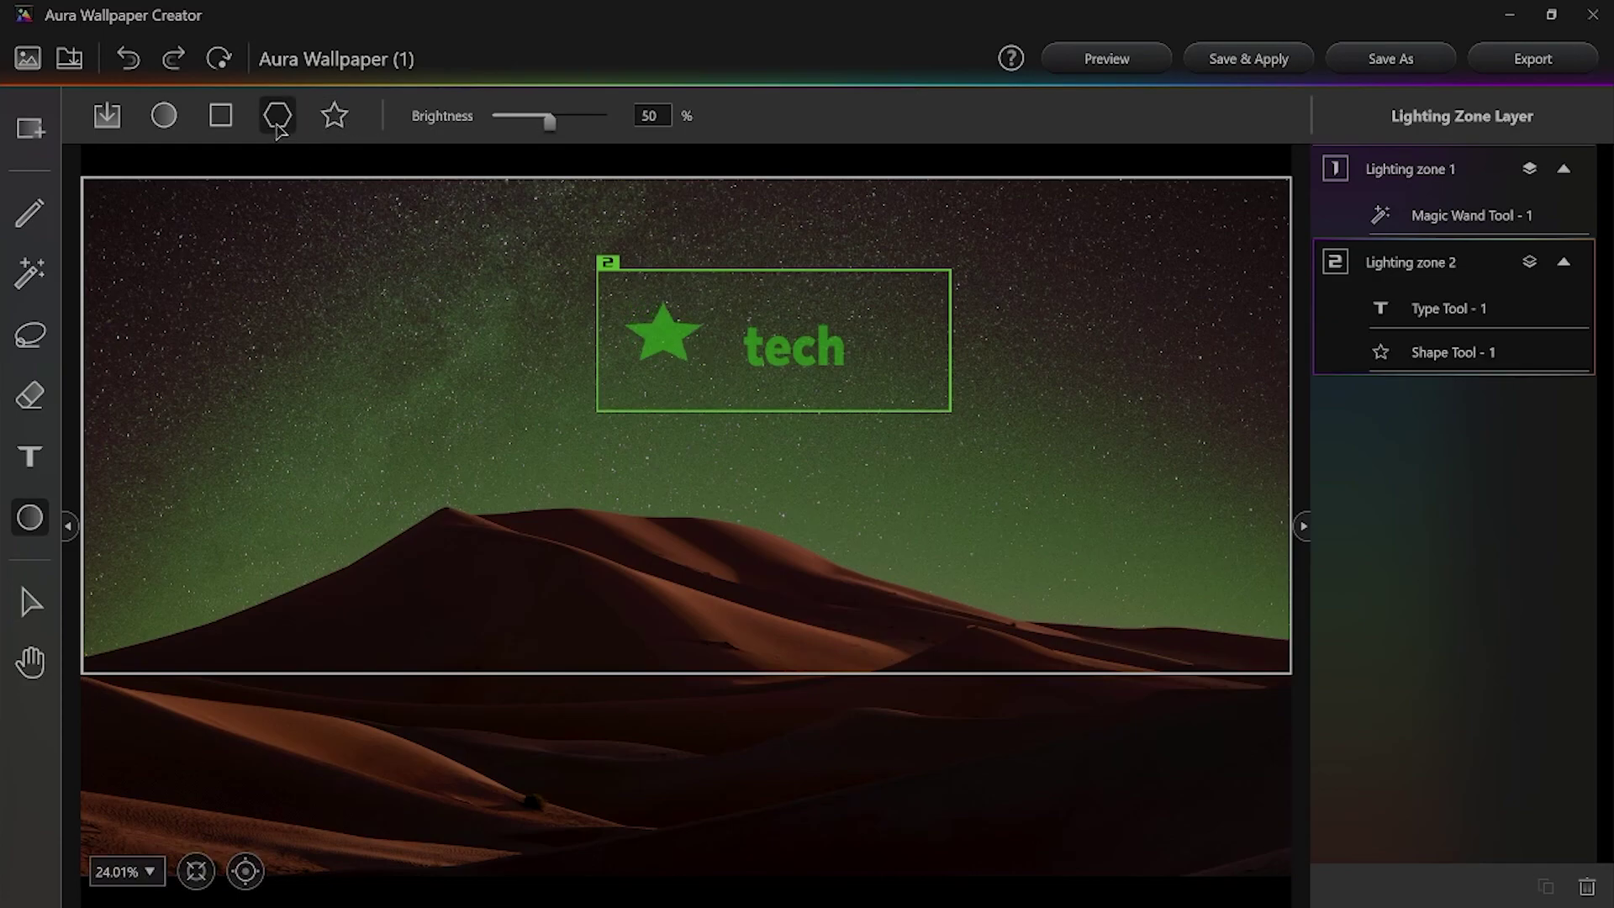
{"action": "left_click_drag", "start_coordinate": [877, 315], "coordinate": [923, 364]}
{"action": "left_click", "coordinate": [221, 115]}
{"action": "mouse_move", "coordinate": [719, 292]}
{"action": "left_mouse_down"}
{"action": "mouse_move", "coordinate": [766, 318]}
{"action": "mouse_move", "coordinate": [888, 323]}
{"action": "left_mouse_up"}
{"action": "left_click", "coordinate": [164, 115]}
{"action": "left_click", "coordinate": [1101, 58]}
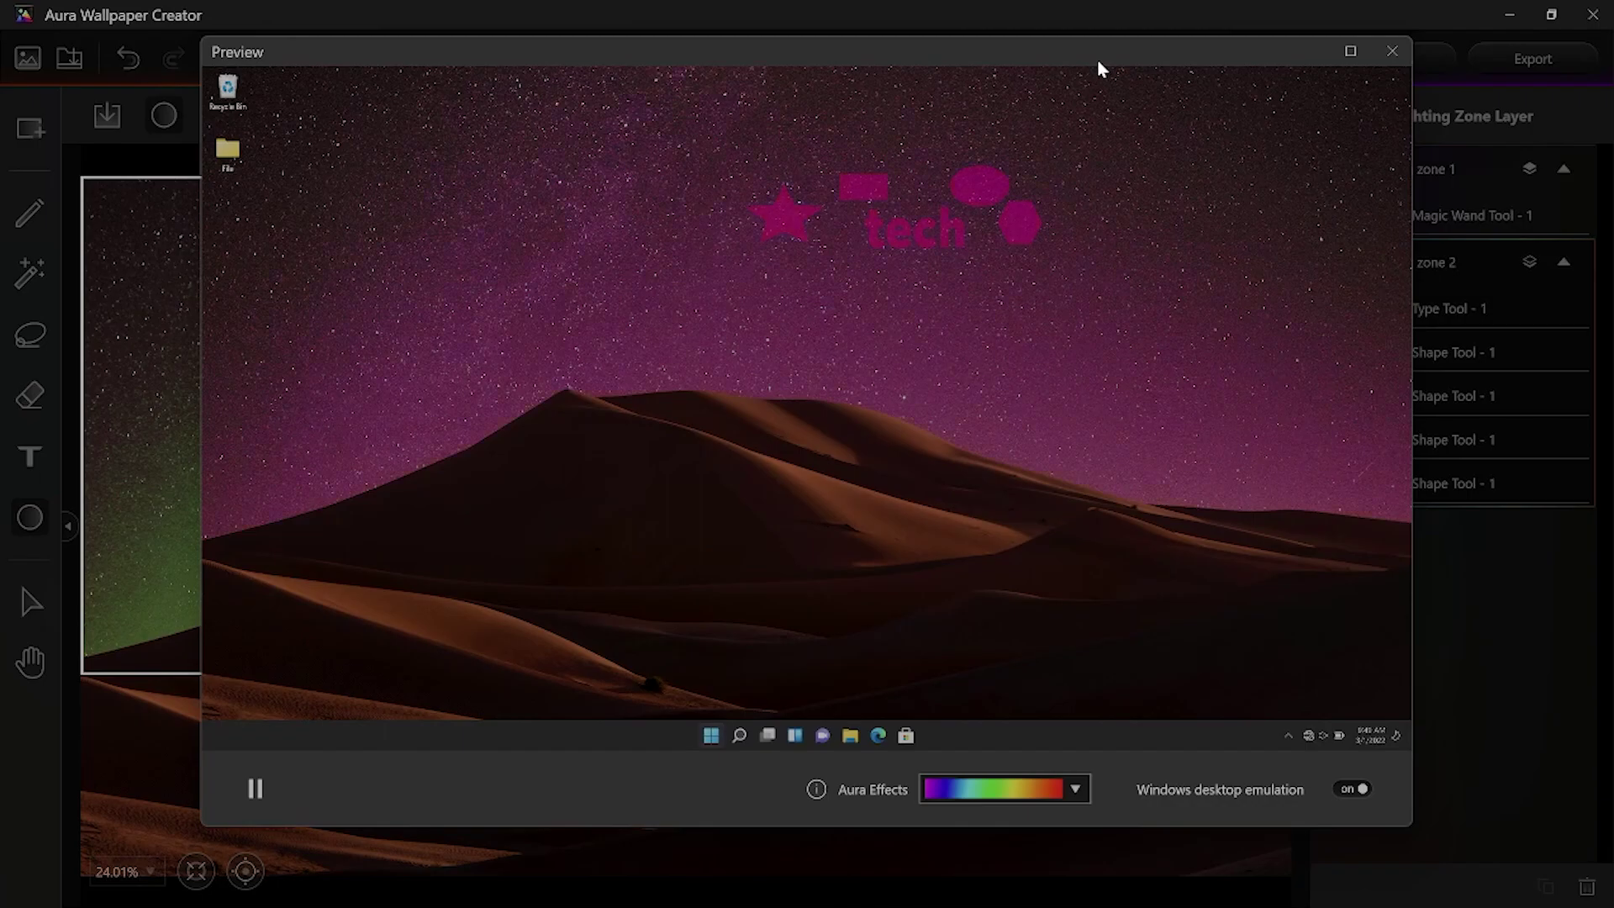
{"action": "left_click", "coordinate": [1392, 52]}
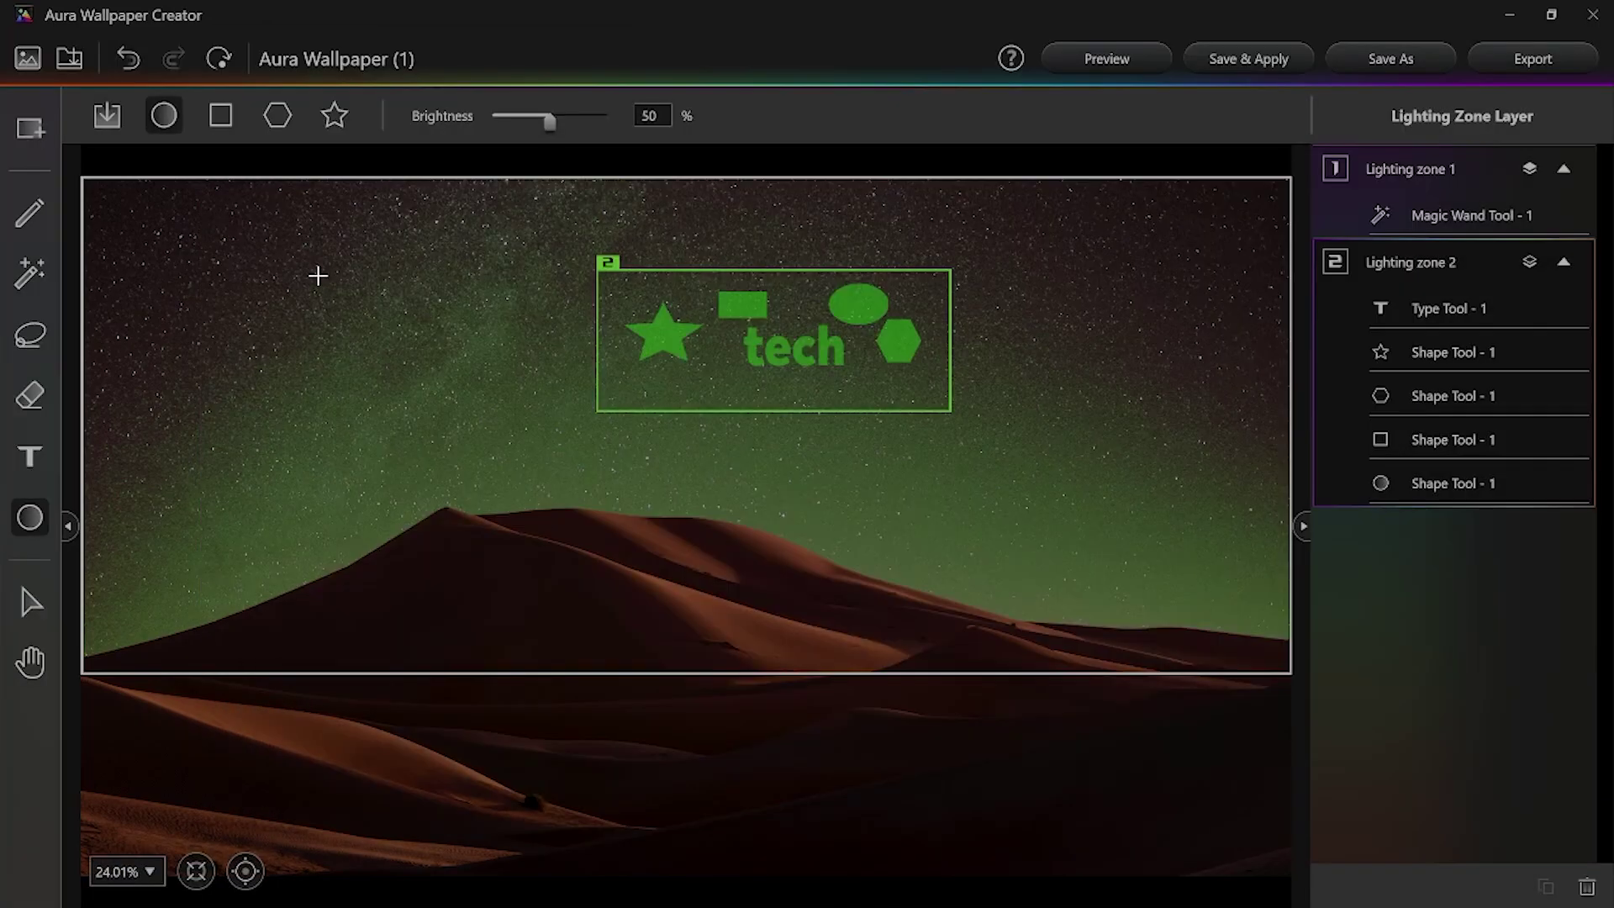
Step: Import the crescent image 1488128 as a custom shape and draw it in the sky left of the second lighting zone
{"action": "left_click", "coordinate": [112, 120]}
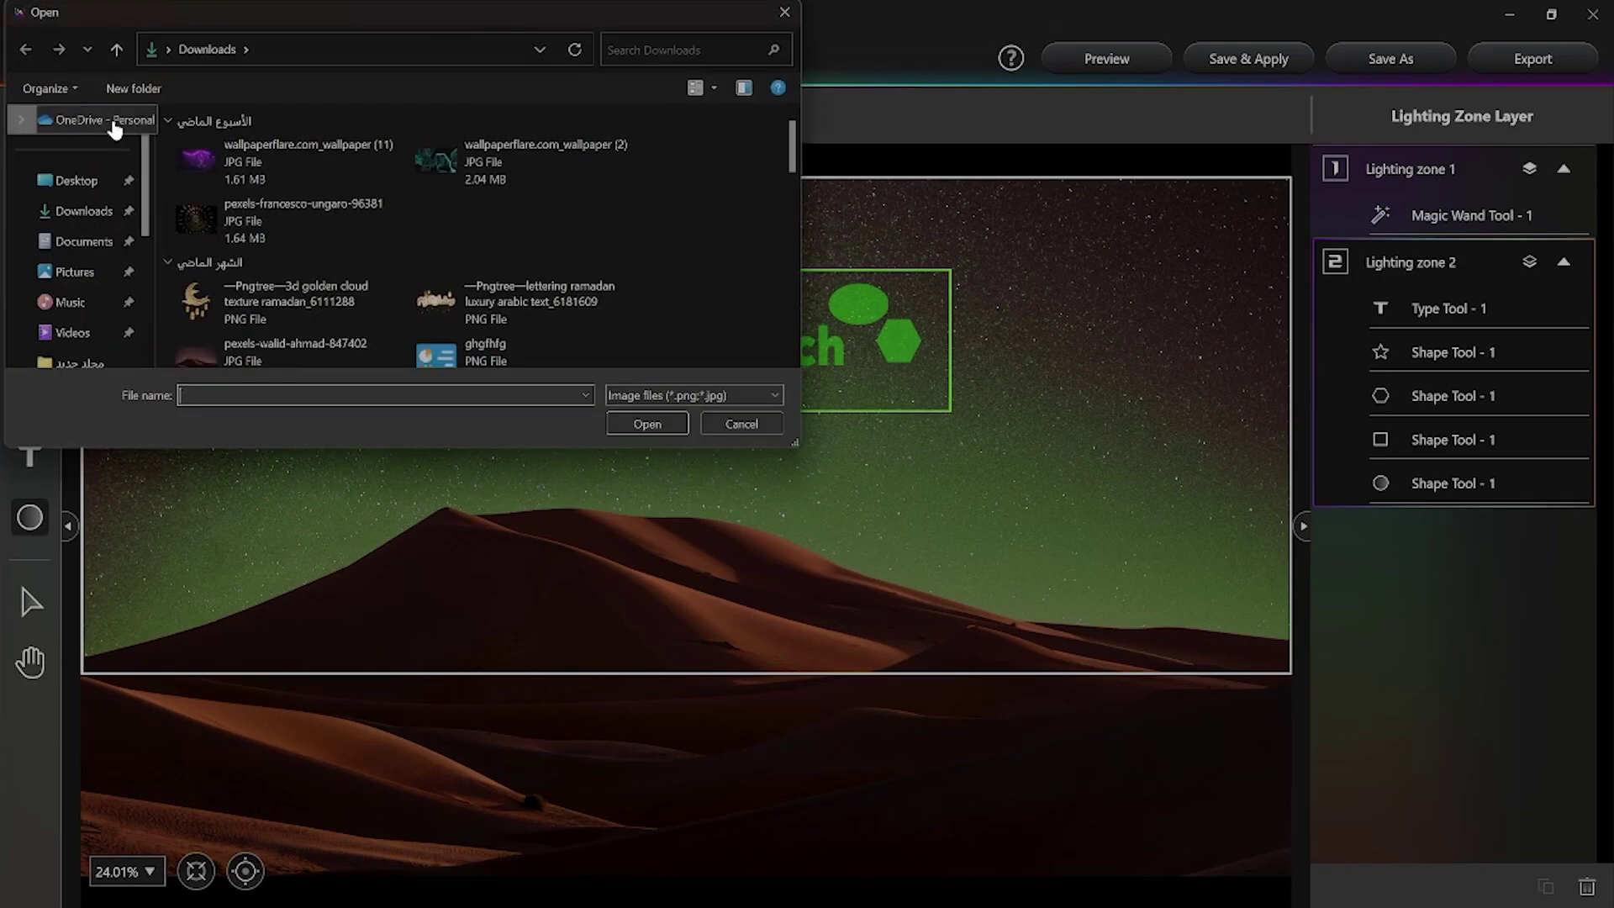
{"action": "scroll", "coordinate": [370, 269], "scroll_direction": "down", "scroll_amount": 8}
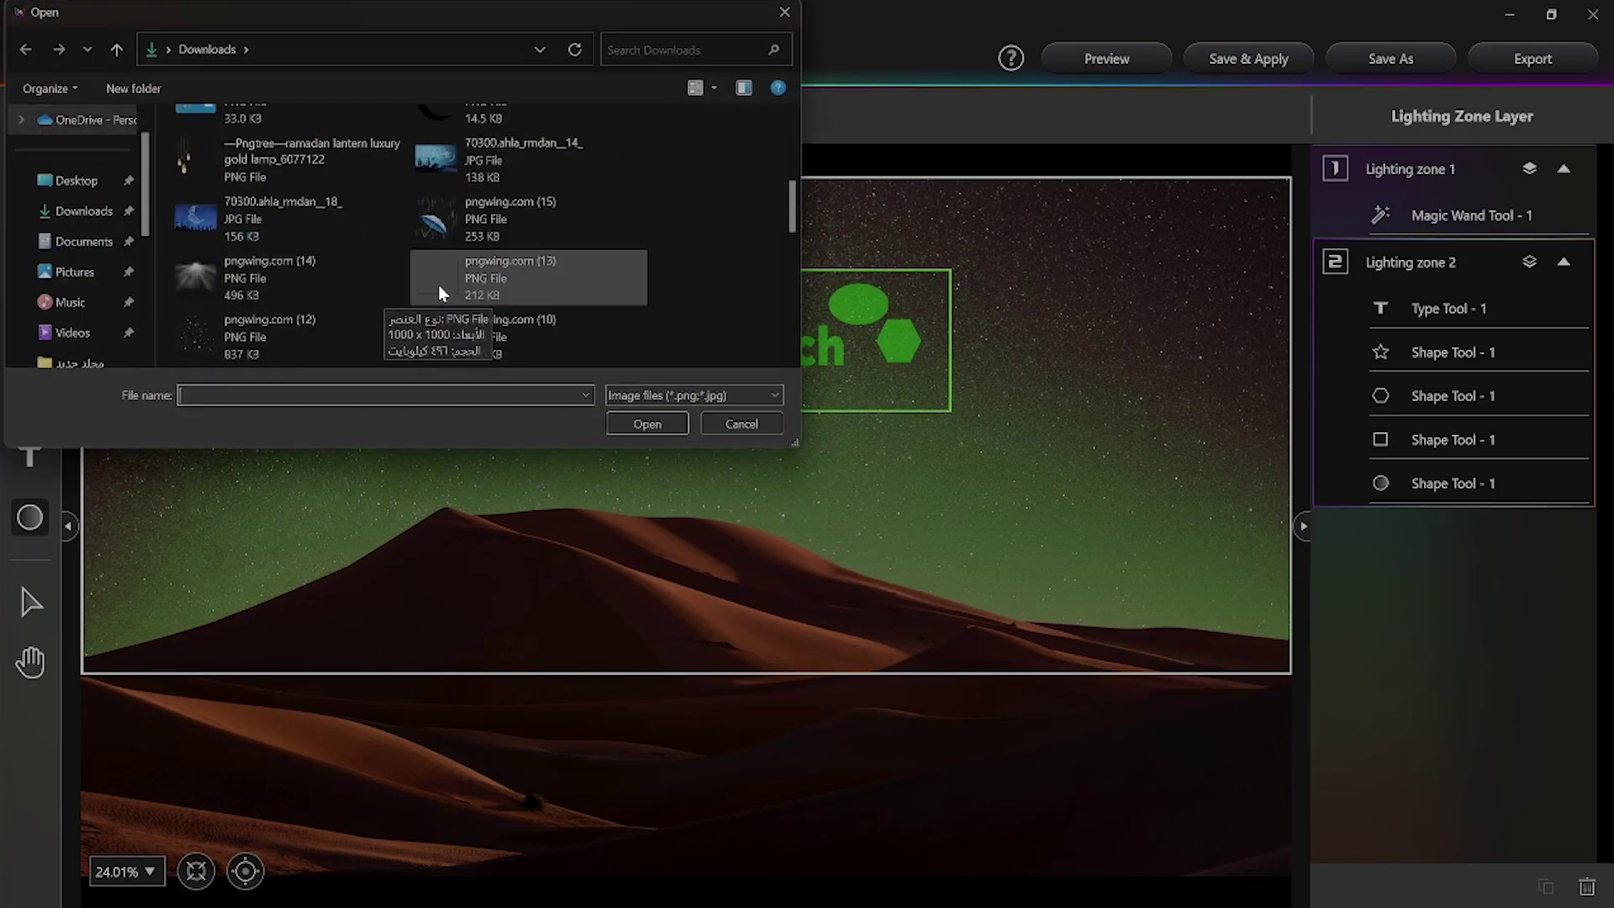
{"action": "scroll", "coordinate": [504, 253], "scroll_direction": "up", "scroll_amount": 2}
{"action": "left_click", "coordinate": [431, 257]}
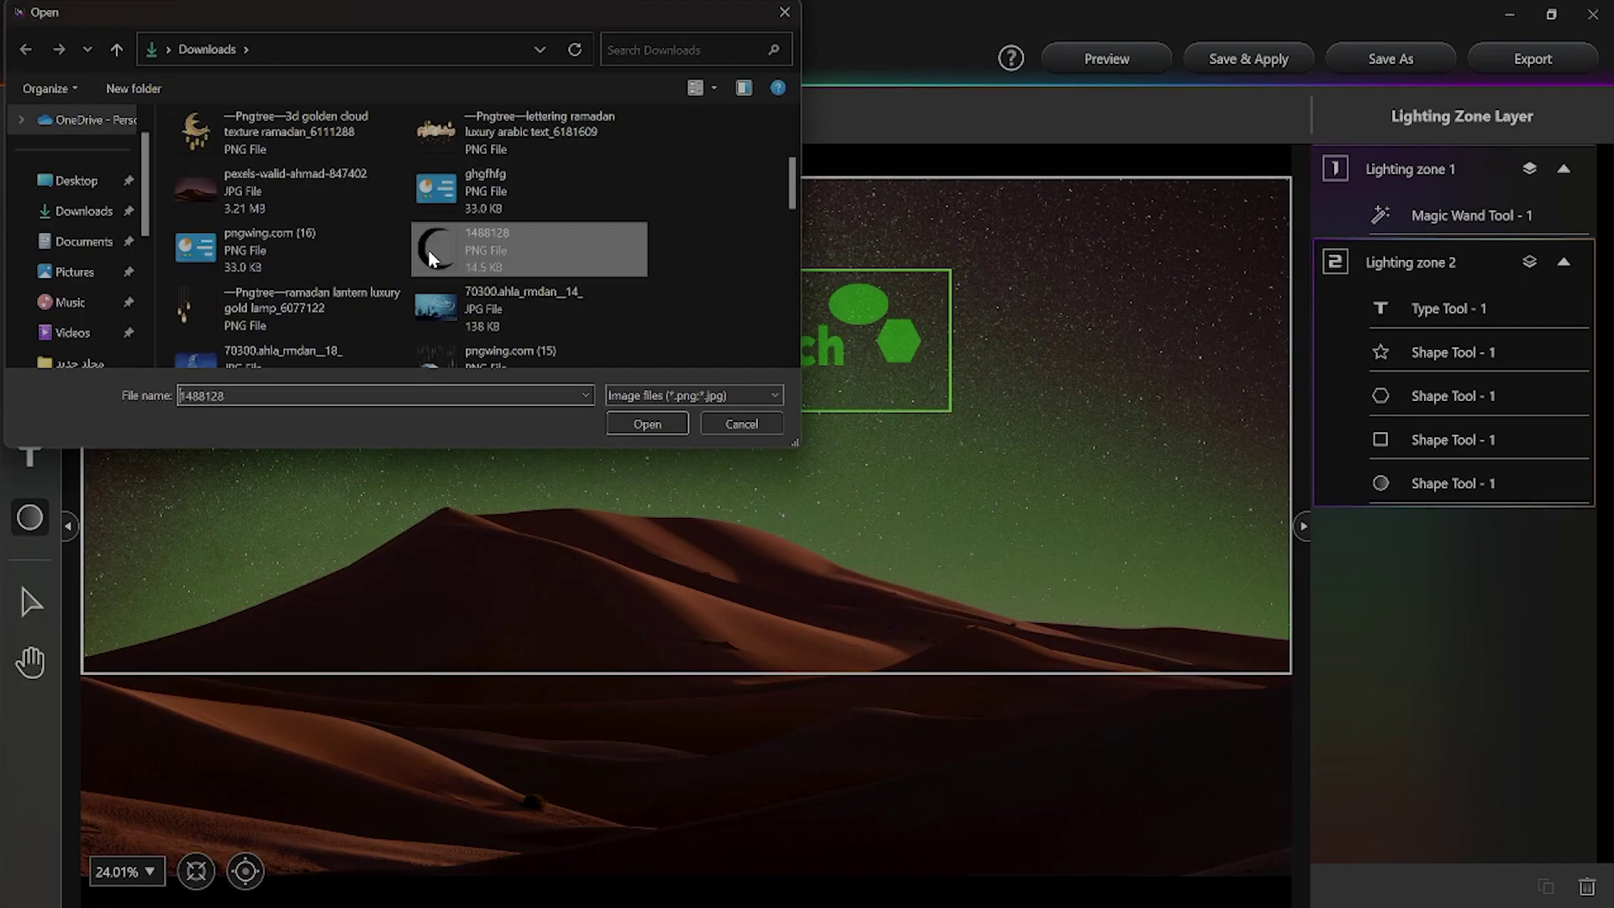
{"action": "double_click", "coordinate": [452, 248]}
{"action": "mouse_move", "coordinate": [220, 311]}
{"action": "left_mouse_down"}
{"action": "mouse_move", "coordinate": [274, 396]}
{"action": "mouse_move", "coordinate": [305, 399]}
{"action": "left_mouse_up"}
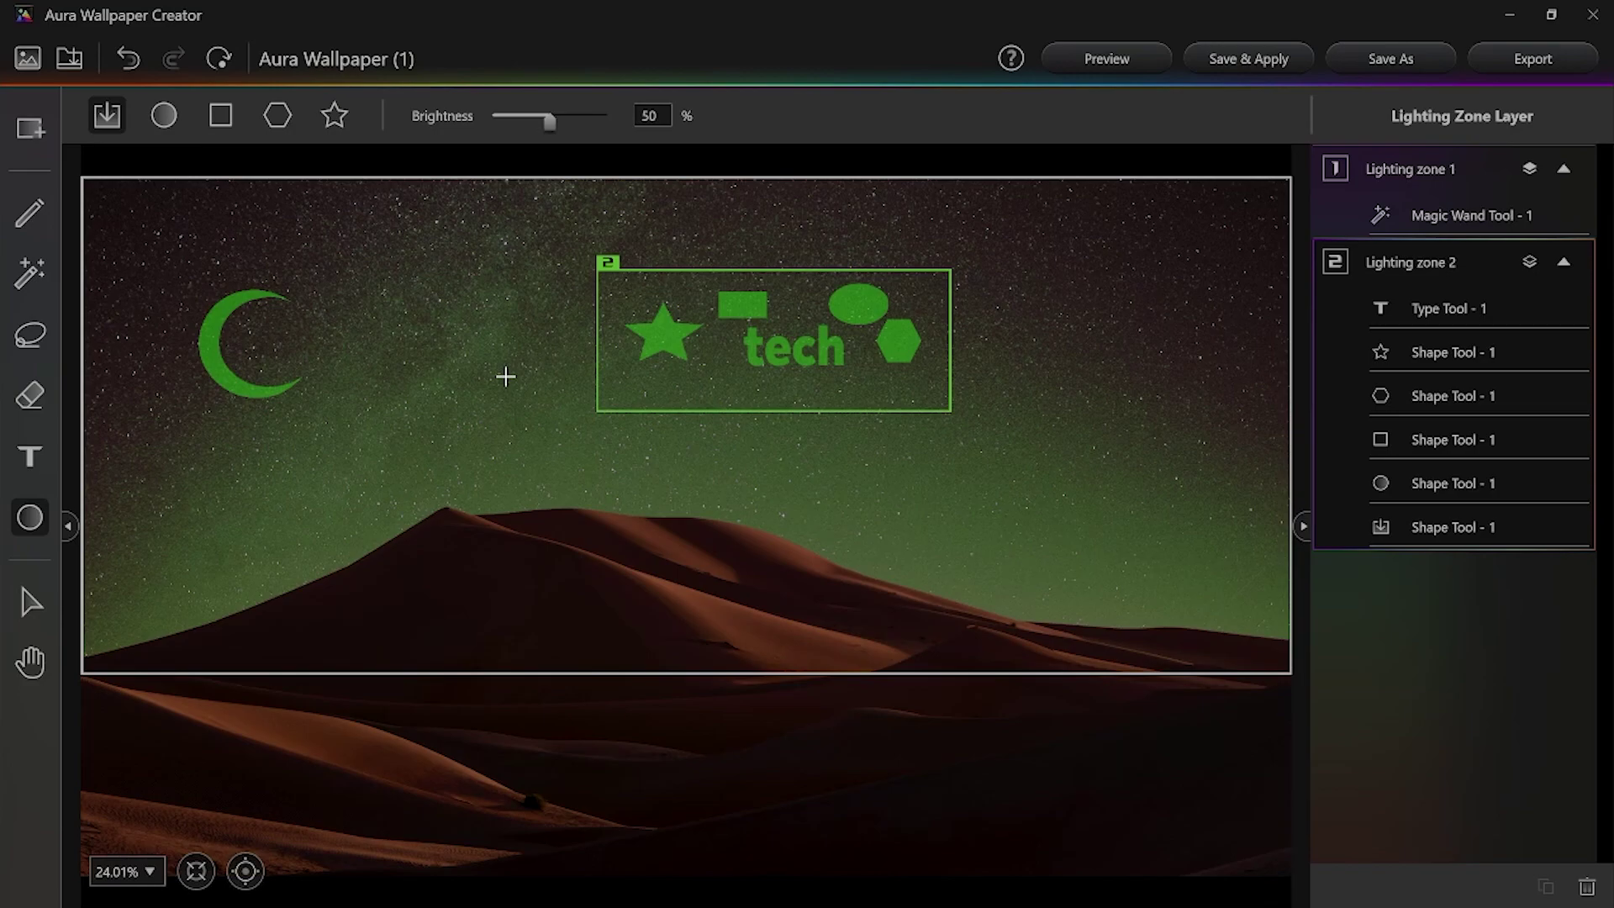
Step: Discard the dunes wallpaper changes and open wallpaperflare.com_wallpaper (11) from Downloads as the new background image
{"action": "left_click", "coordinate": [31, 602]}
{"action": "left_click", "coordinate": [28, 58]}
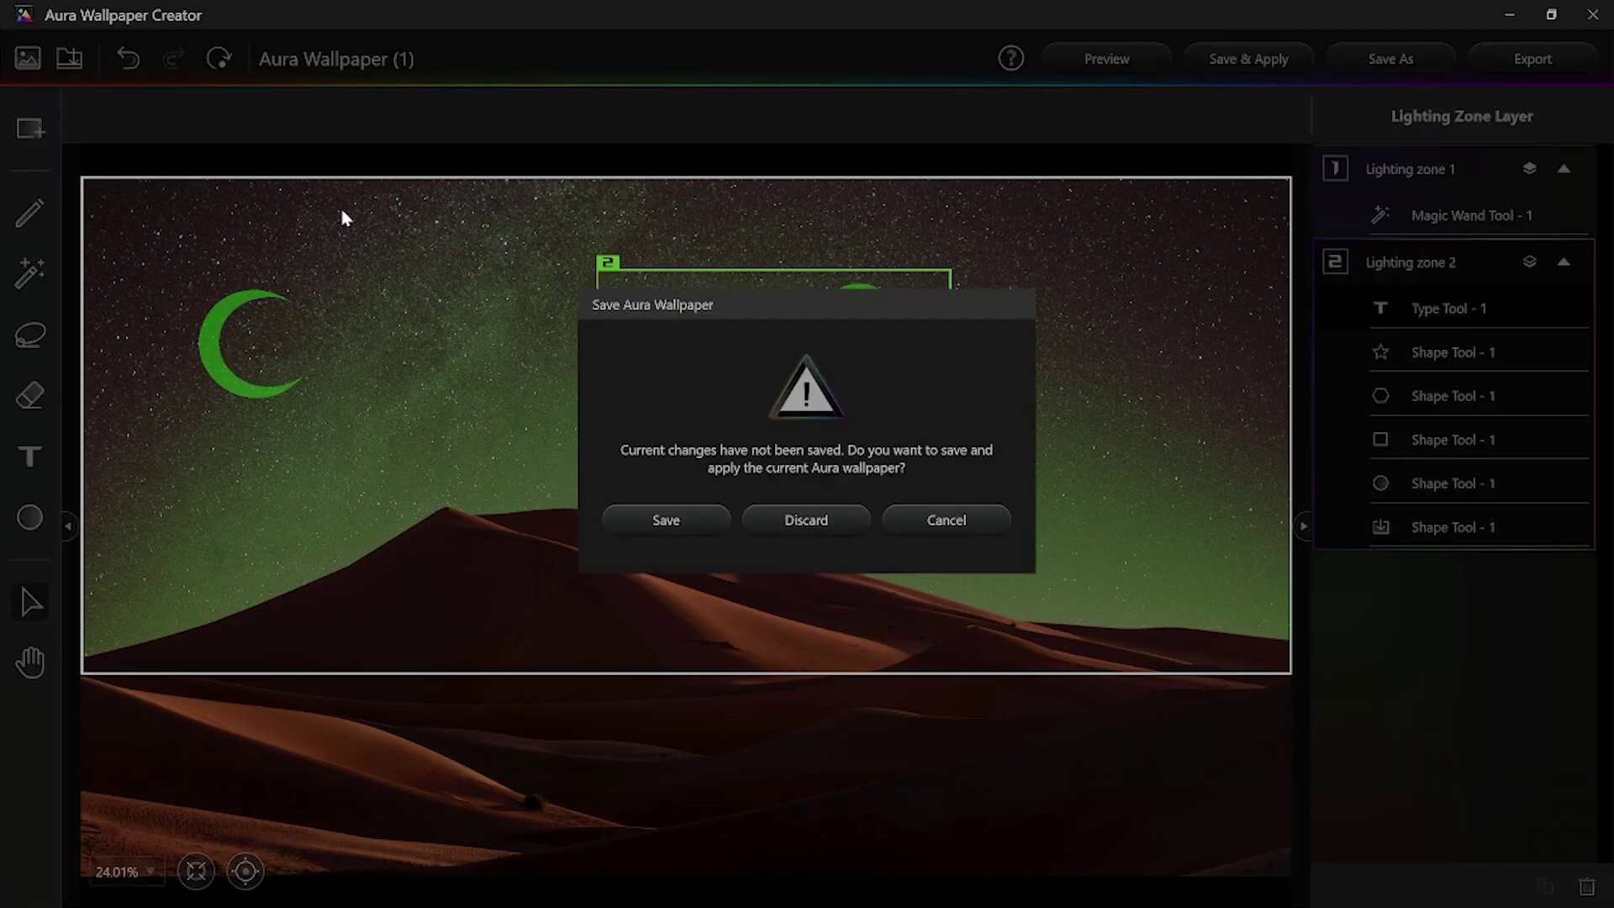
{"action": "left_click", "coordinate": [827, 527]}
{"action": "scroll", "coordinate": [340, 237], "scroll_direction": "down", "scroll_amount": 2}
{"action": "left_click", "coordinate": [285, 159]}
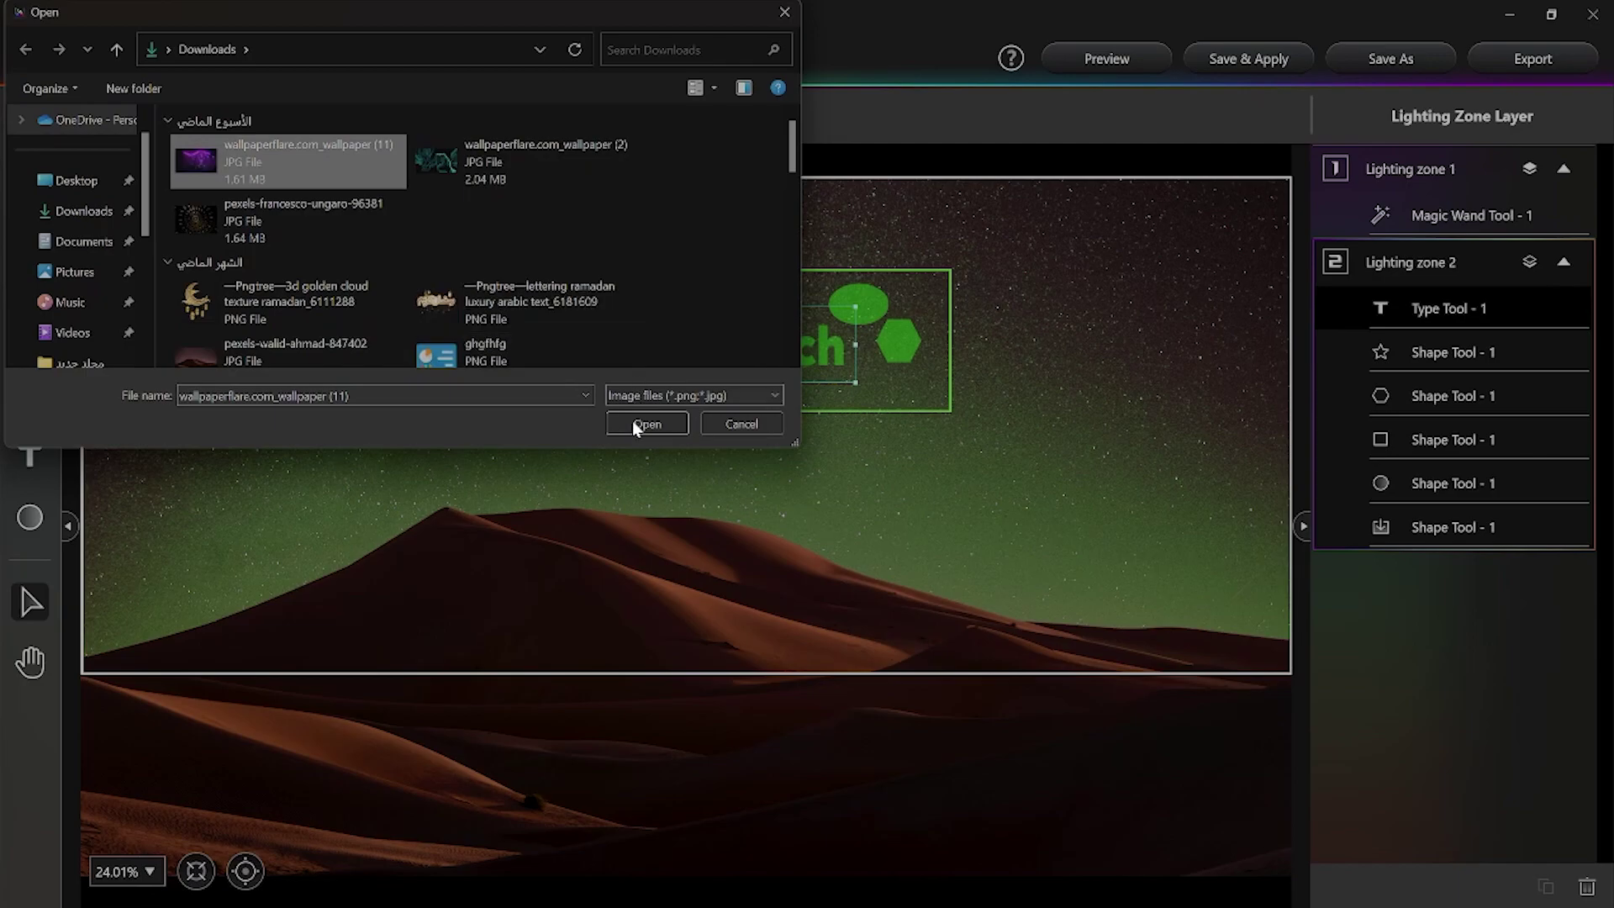
{"action": "left_click", "coordinate": [657, 420]}
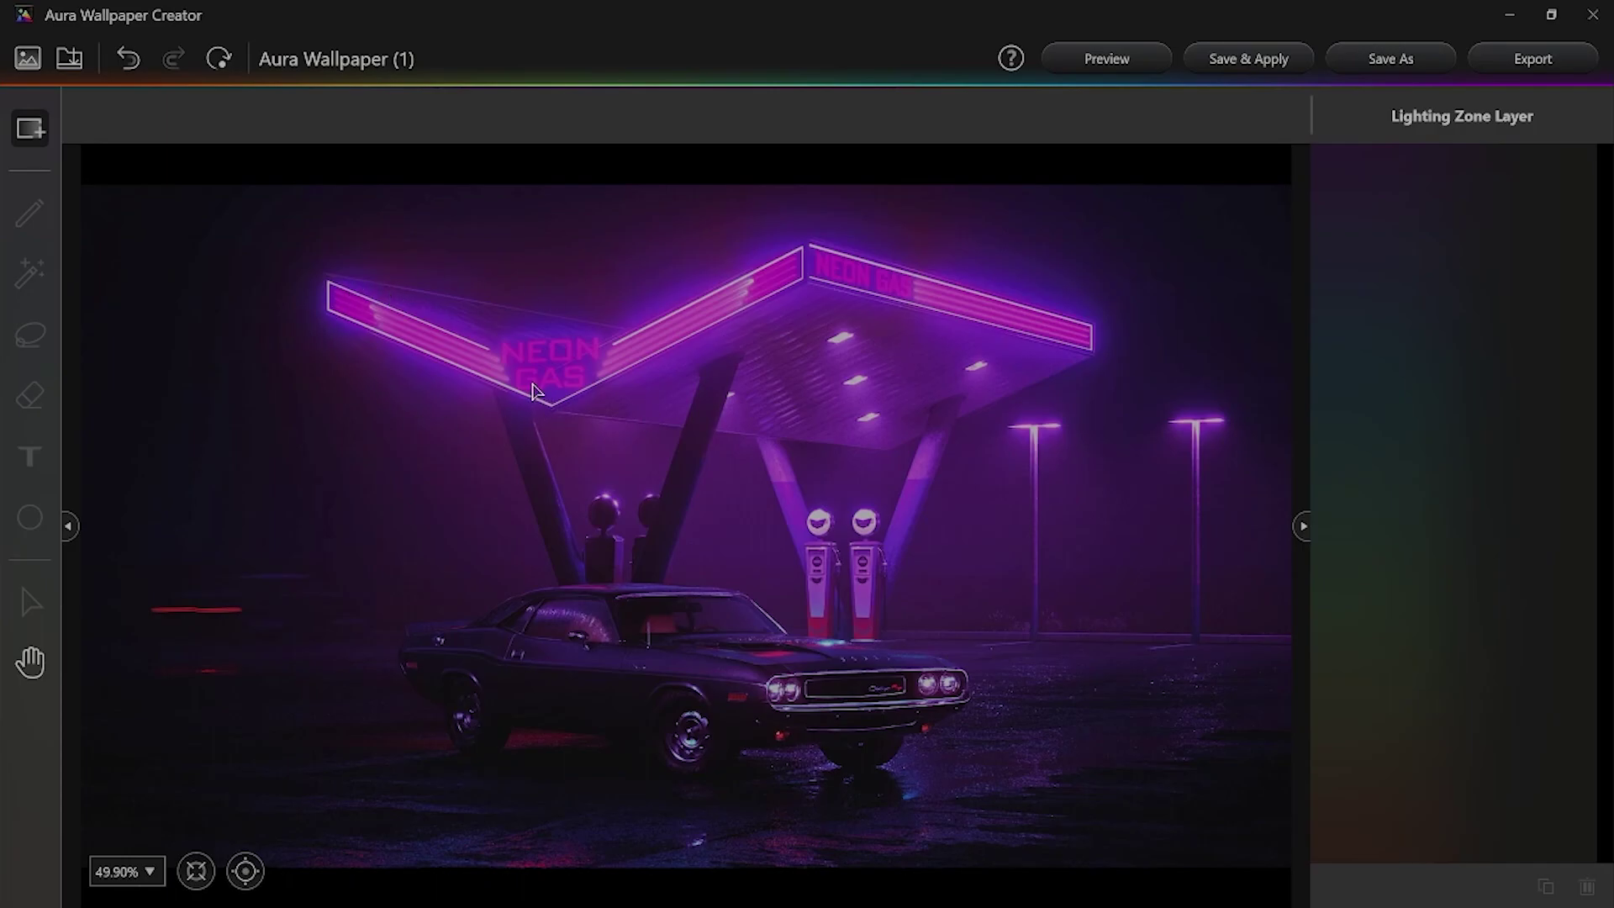
Step: Draw a rectangular lighting zone around the gas station's neon canopy and adjust its upper and left edges to fit
{"action": "left_click_drag", "start_coordinate": [271, 254], "coordinate": [1114, 422]}
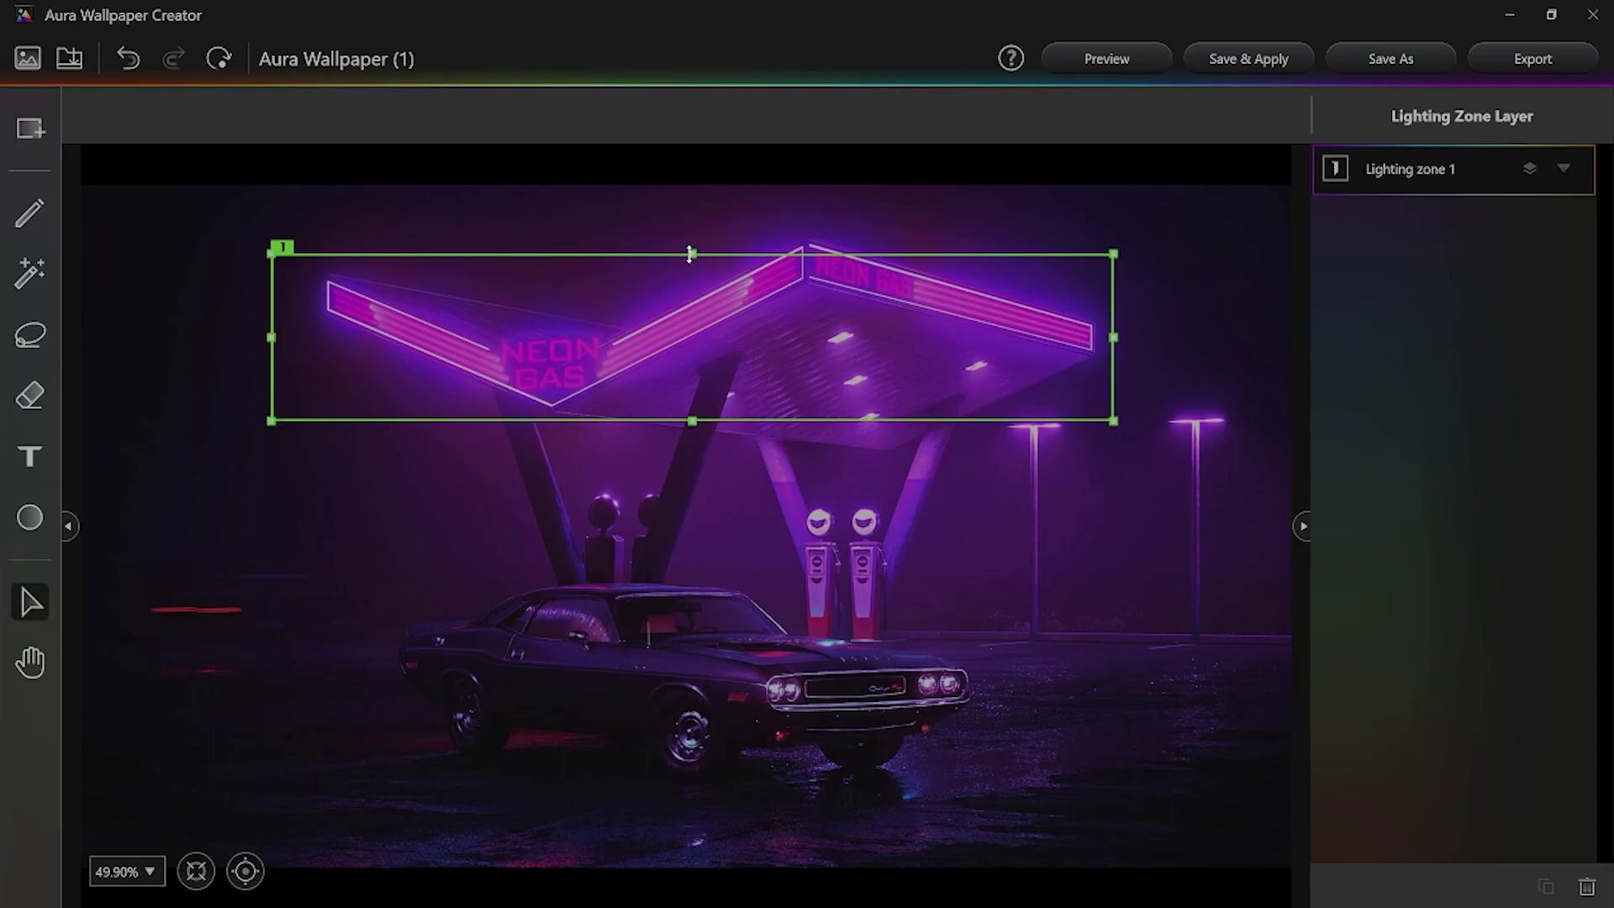
{"action": "left_click_drag", "start_coordinate": [693, 250], "coordinate": [693, 237]}
{"action": "left_click_drag", "start_coordinate": [273, 333], "coordinate": [312, 332]}
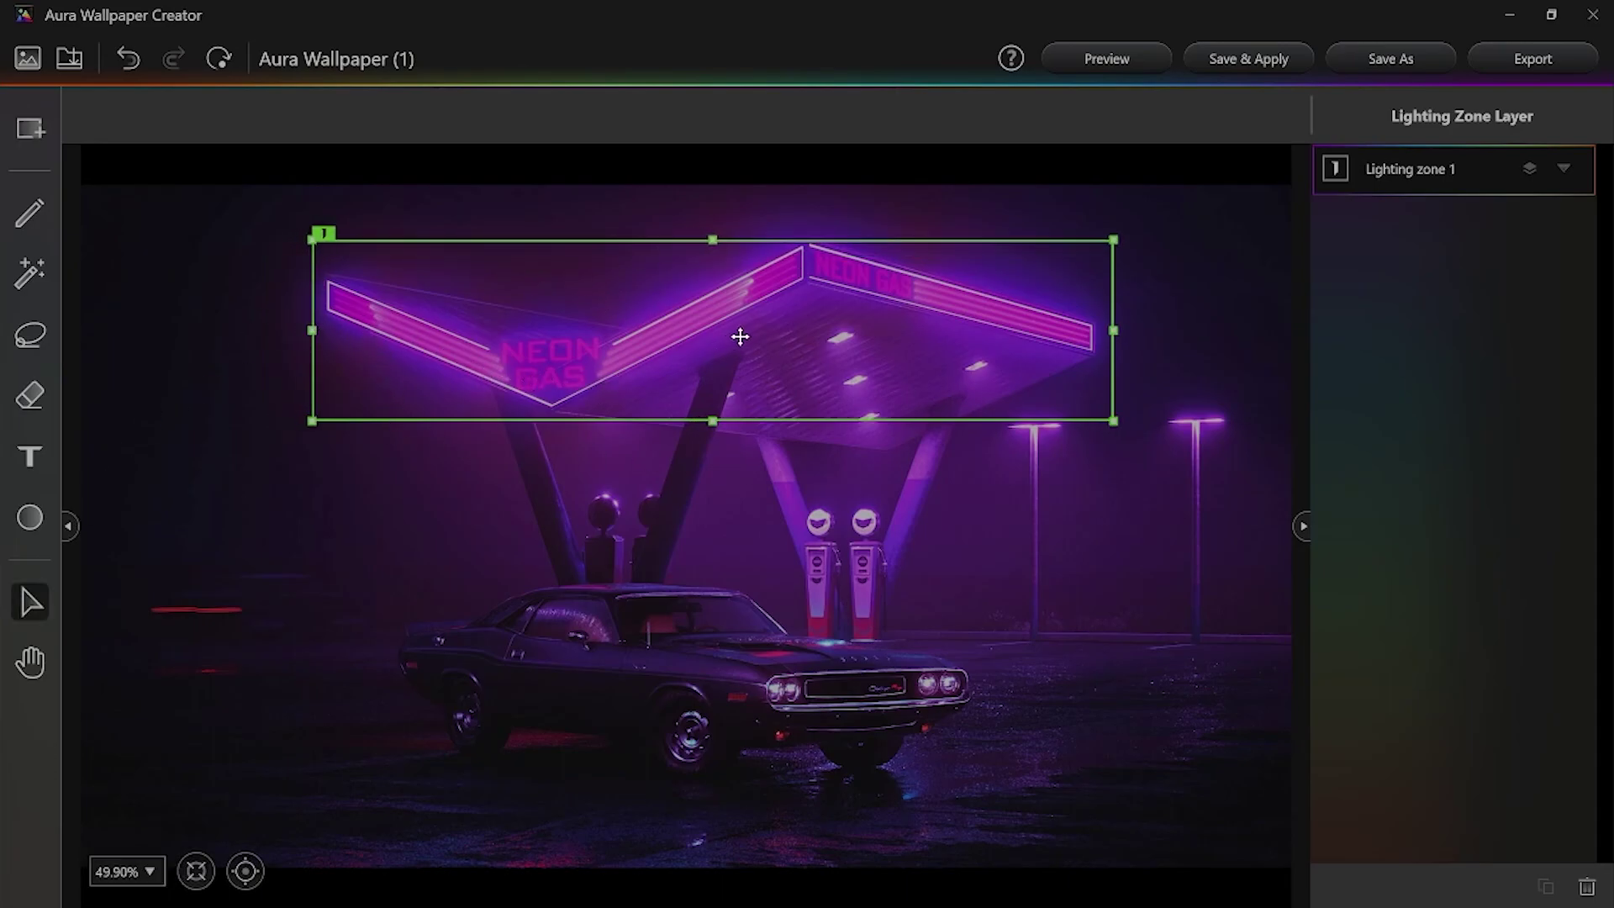
Step: Set the Magic Wand to 21% tolerance and 30% brightness for the canopy lighting zone
{"action": "left_click", "coordinate": [196, 871]}
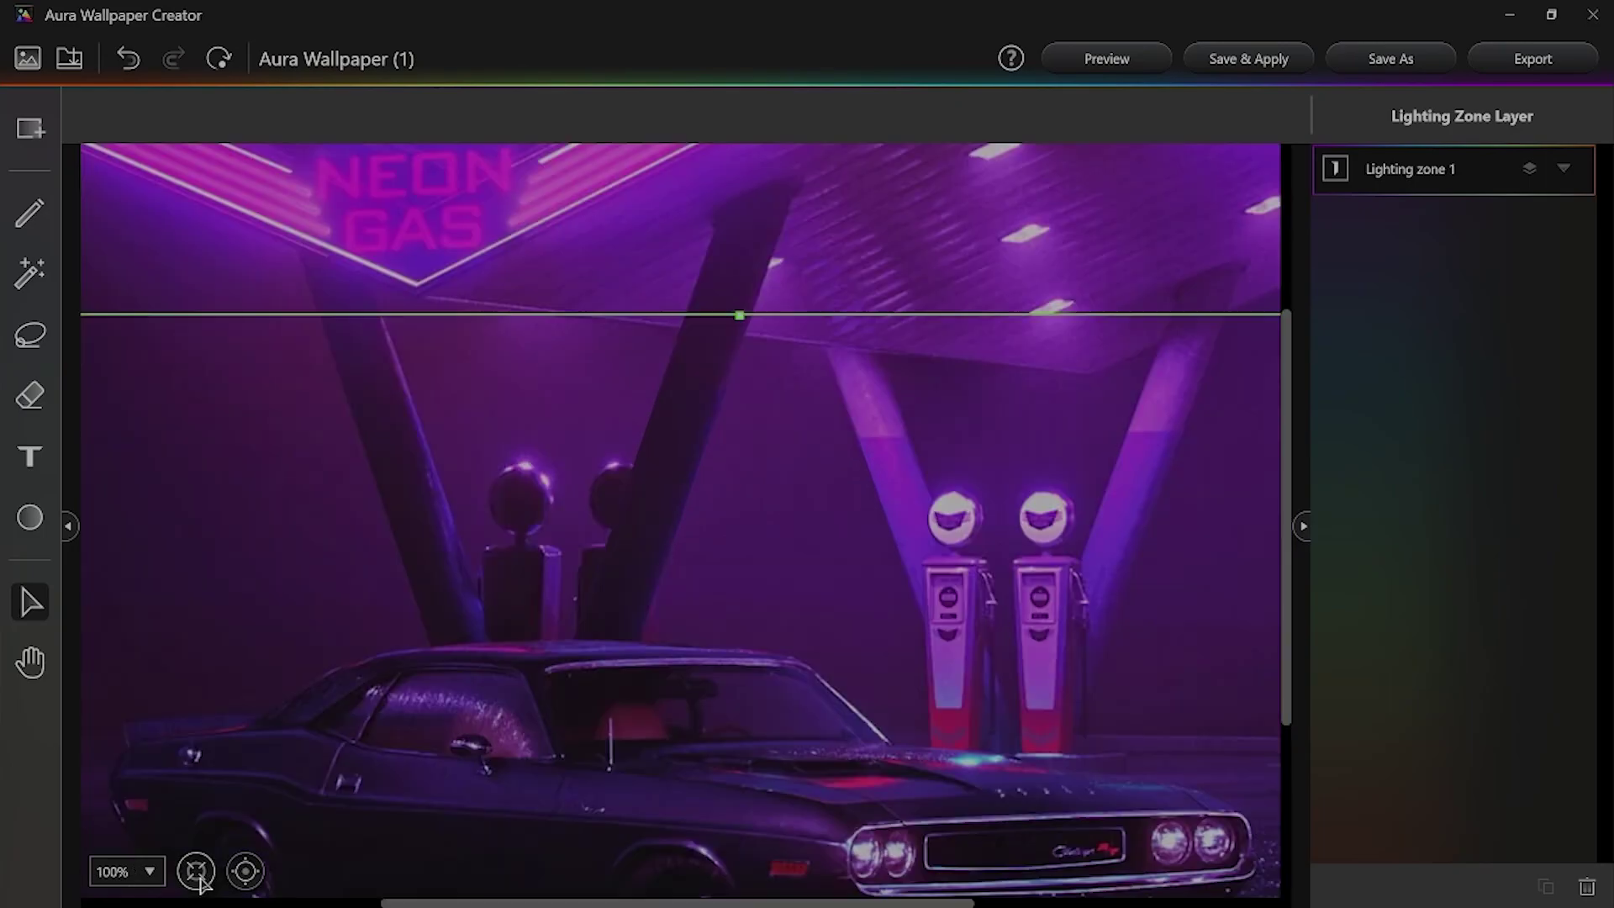
{"action": "scroll", "coordinate": [415, 518], "scroll_direction": "up", "scroll_amount": 2}
{"action": "scroll", "coordinate": [414, 518], "scroll_direction": "up", "scroll_amount": 2}
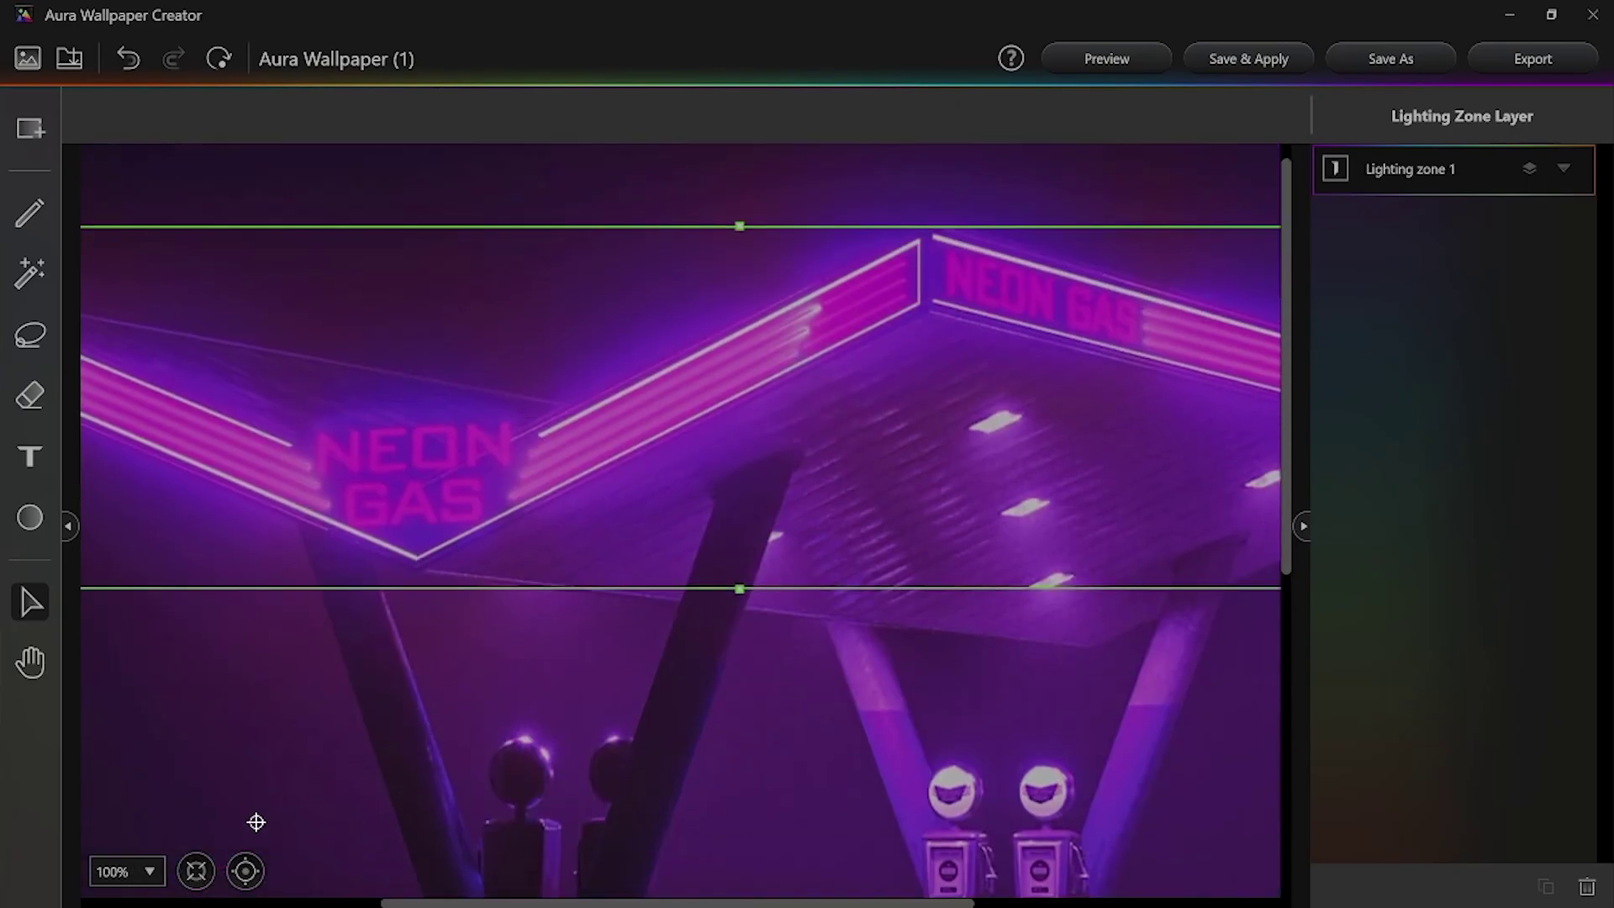
{"action": "left_click", "coordinate": [245, 871]}
{"action": "left_click", "coordinate": [196, 871]}
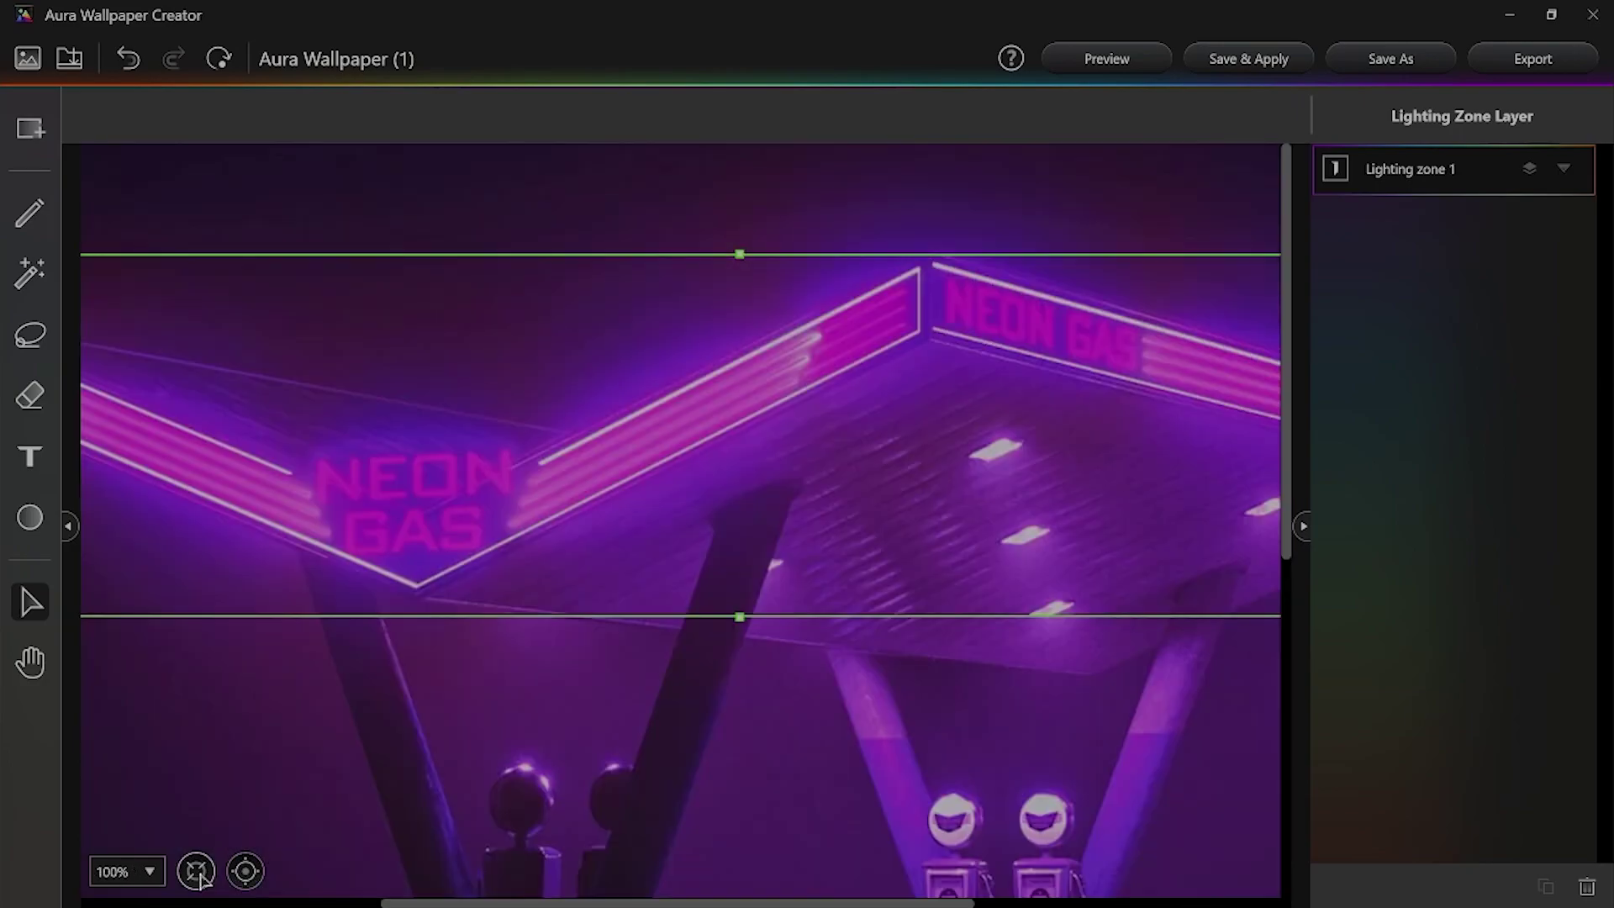
{"action": "left_click", "coordinate": [30, 273]}
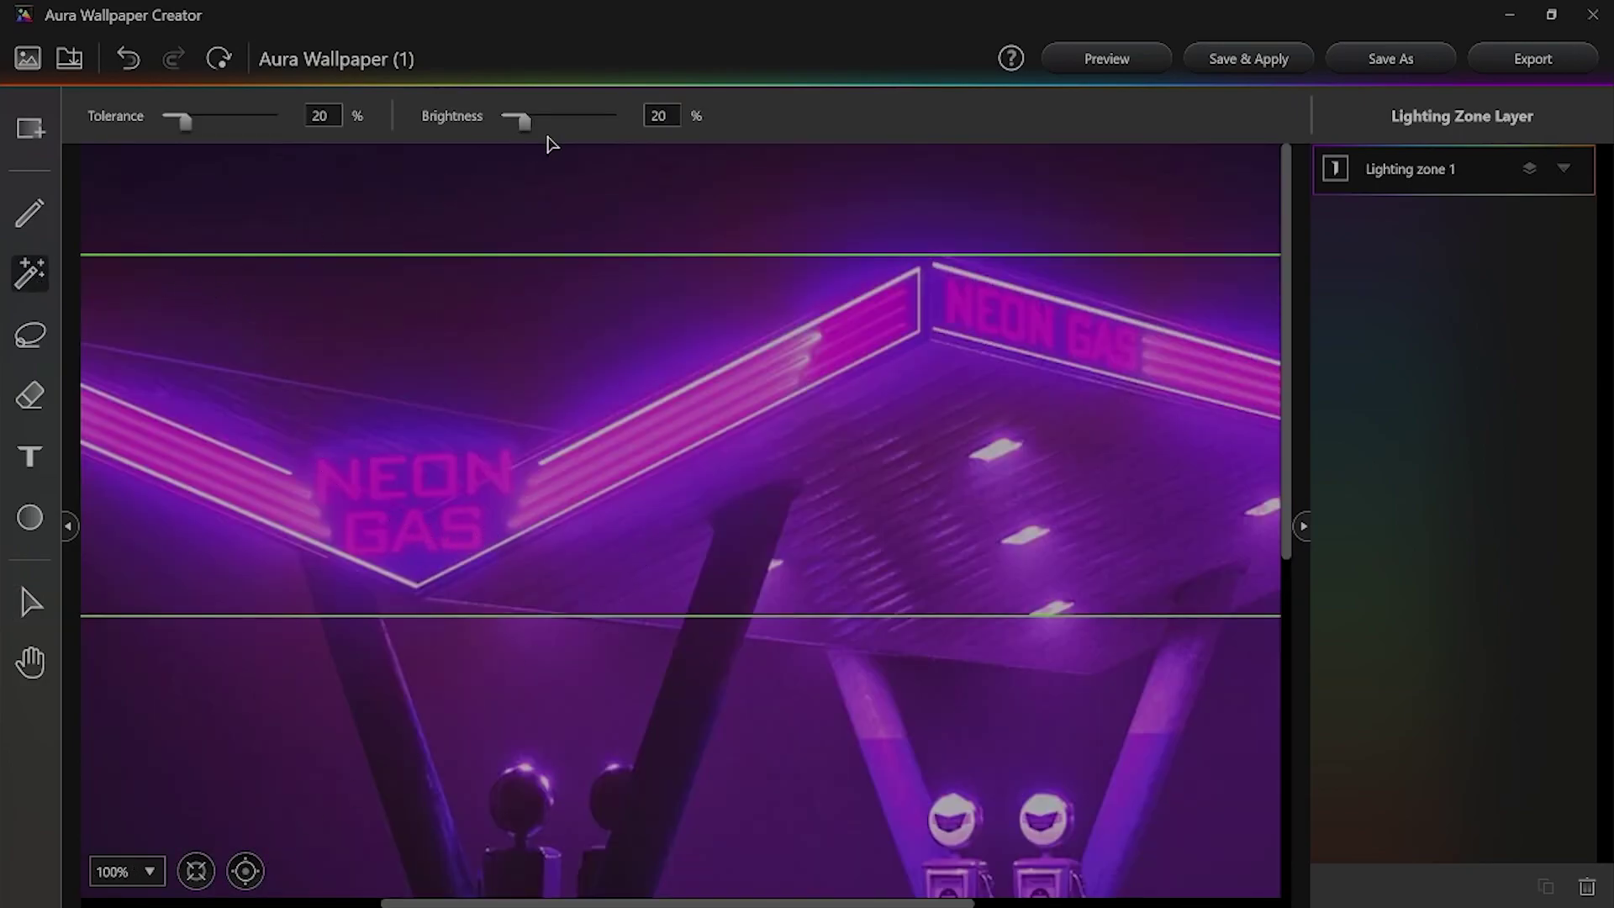
{"action": "left_click", "coordinate": [191, 125]}
{"action": "left_click_drag", "start_coordinate": [193, 127], "coordinate": [180, 124]}
{"action": "left_click_drag", "start_coordinate": [523, 124], "coordinate": [539, 133]}
Step: Light the canopy's neon outlines and ceiling lamps with the Magic Wand, and preview the wallpaper
{"action": "left_click", "coordinate": [359, 565]}
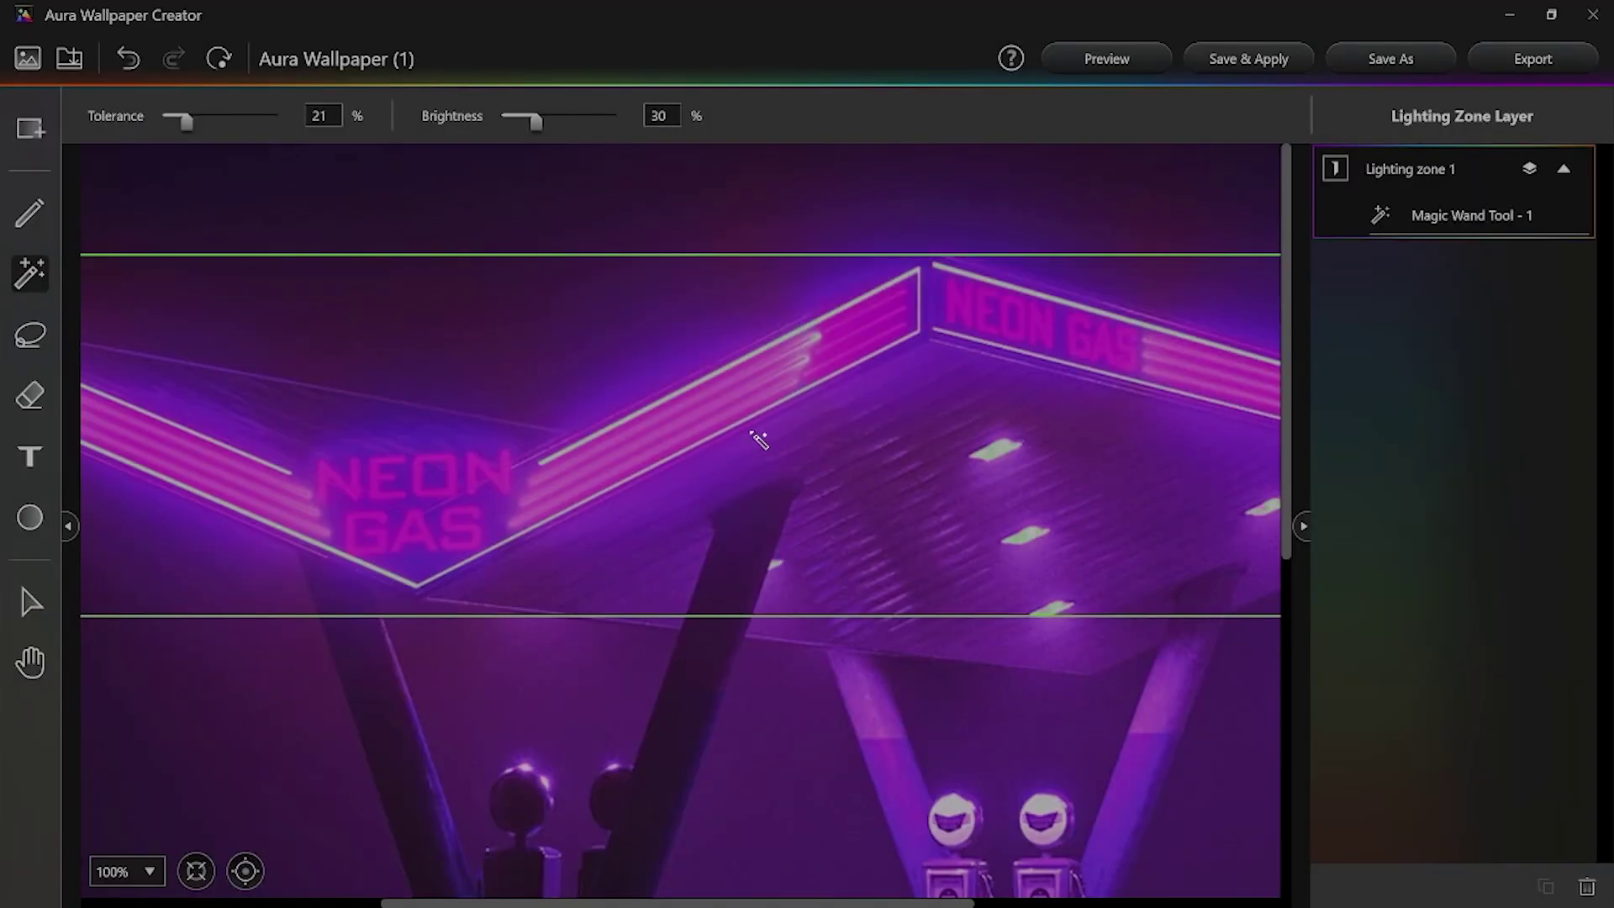
{"action": "left_click", "coordinate": [361, 566]}
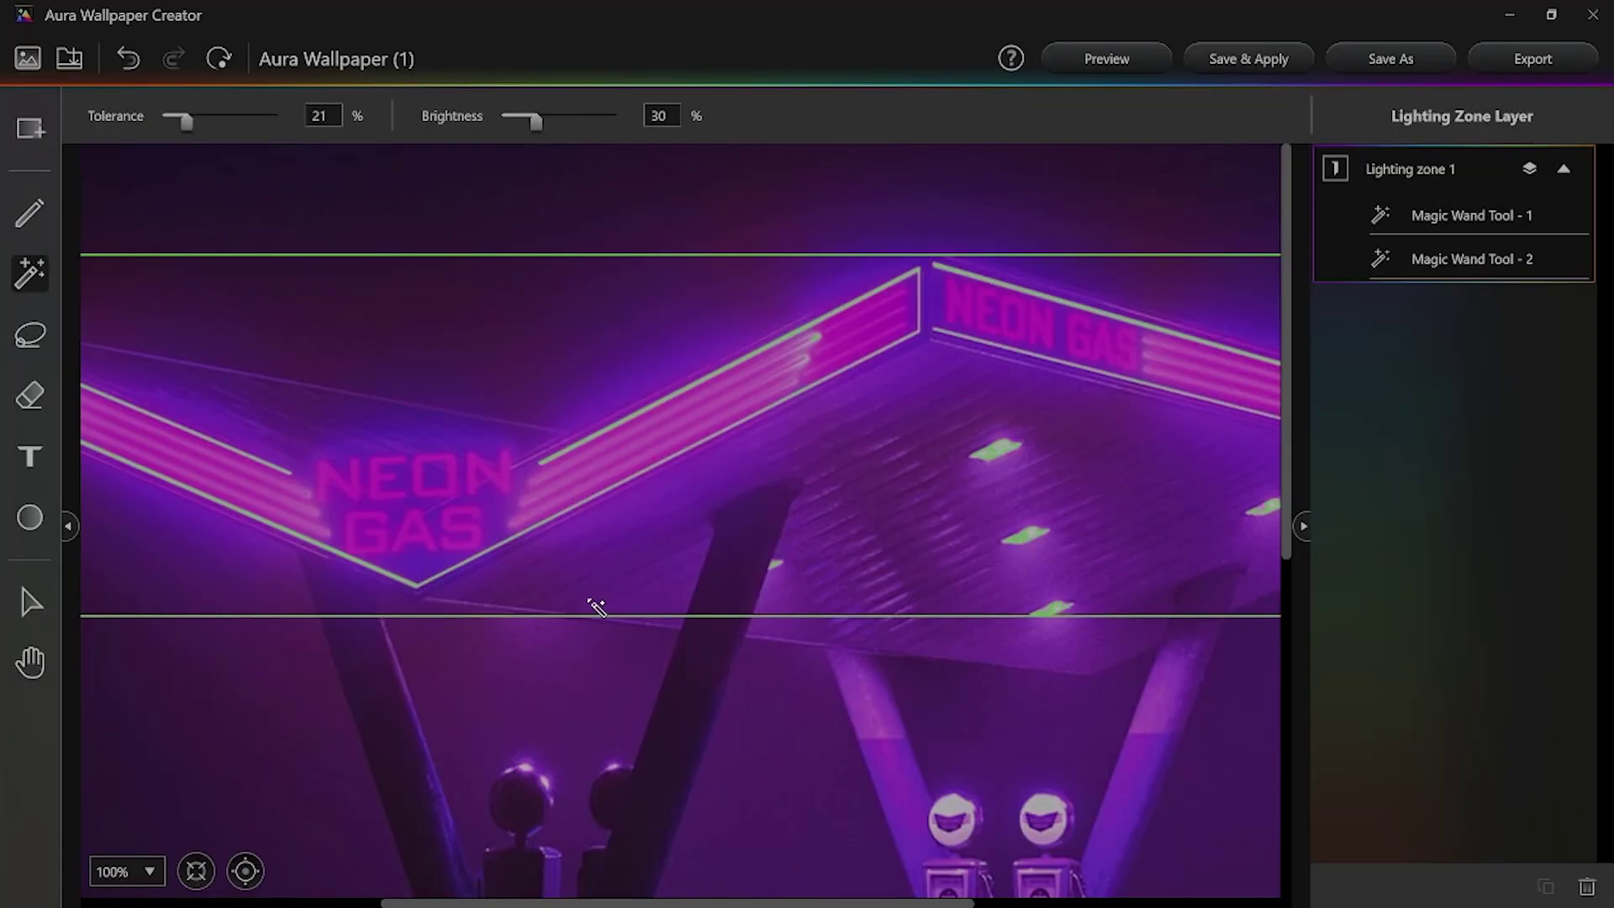
{"action": "left_click", "coordinate": [656, 473]}
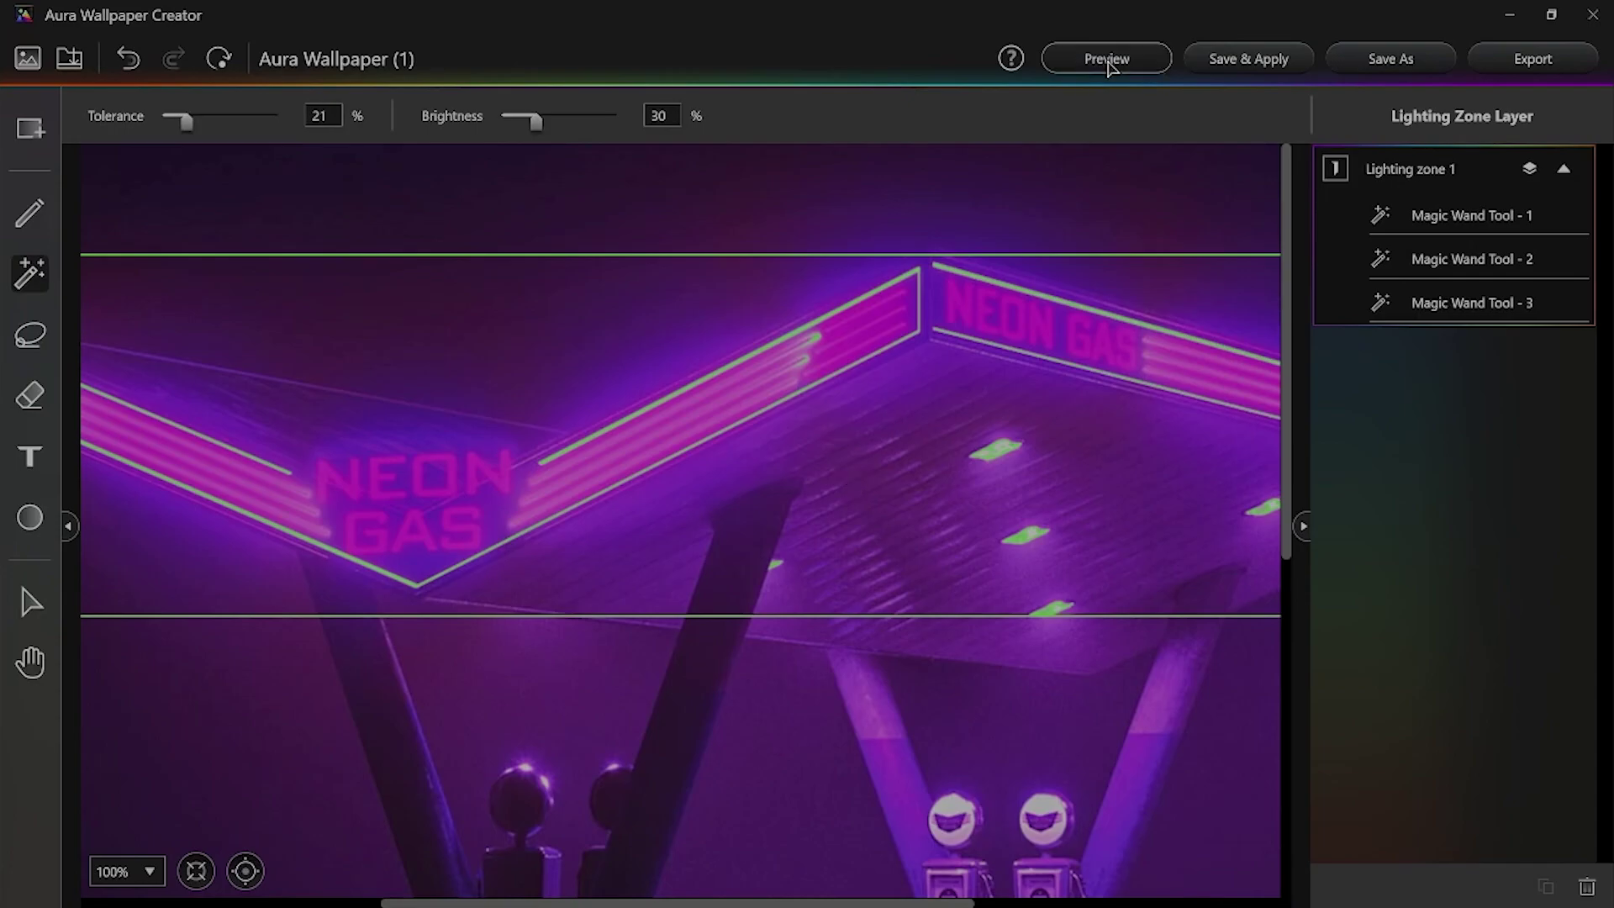
{"action": "left_click", "coordinate": [1106, 59]}
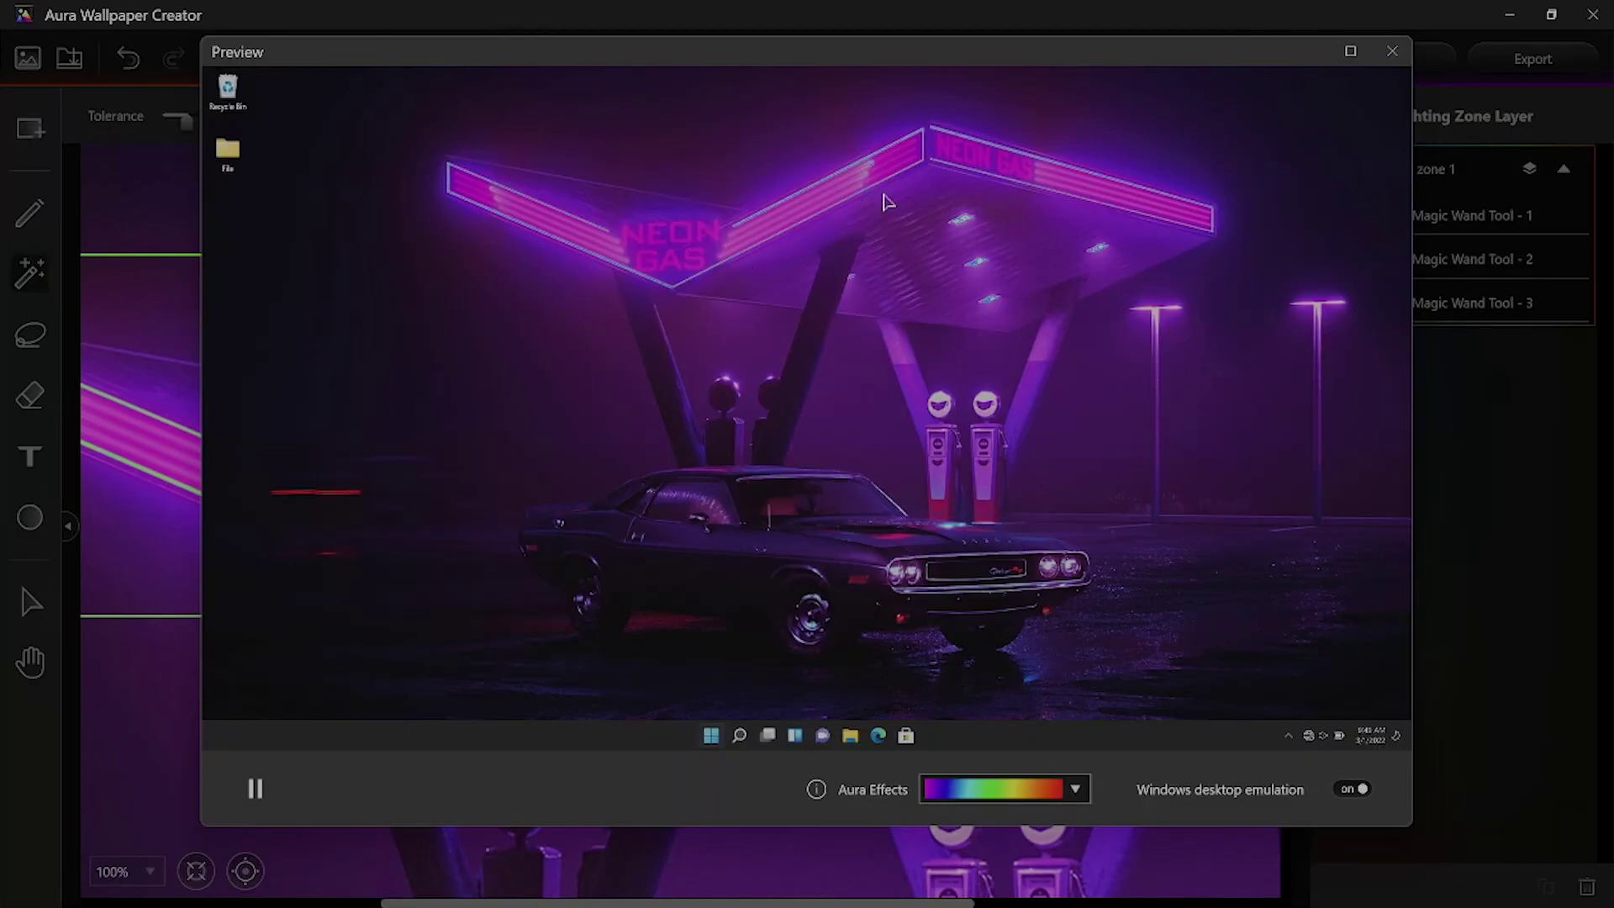
{"action": "key", "text": "Escape"}
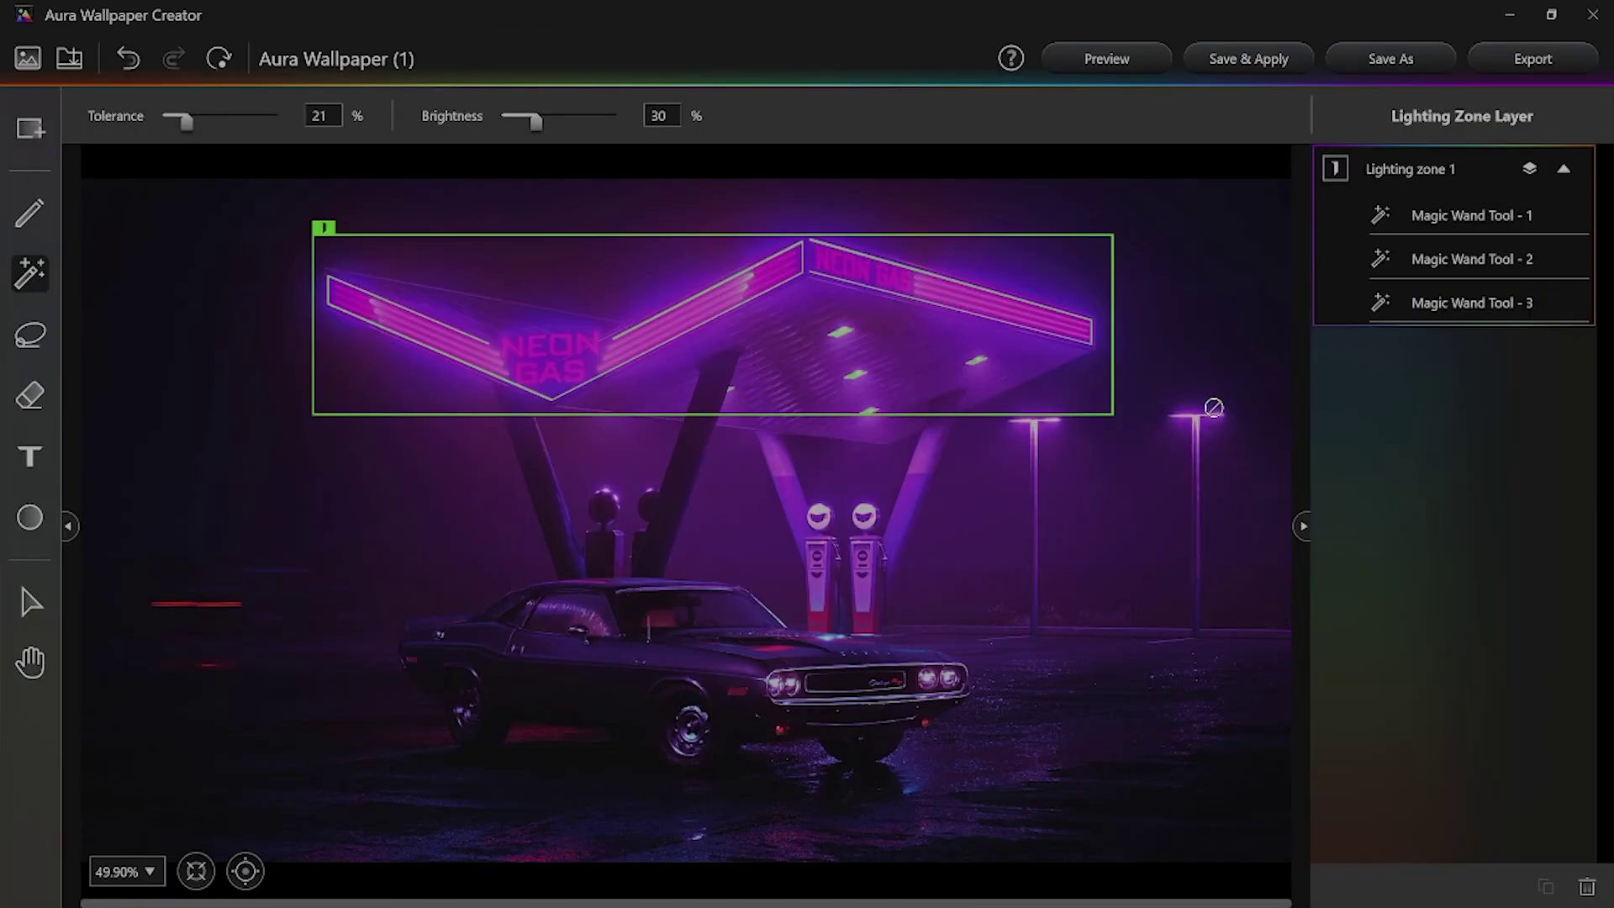
Step: Draw a small second lighting zone around the head of the far-right street lamp
{"action": "left_click", "coordinate": [30, 137]}
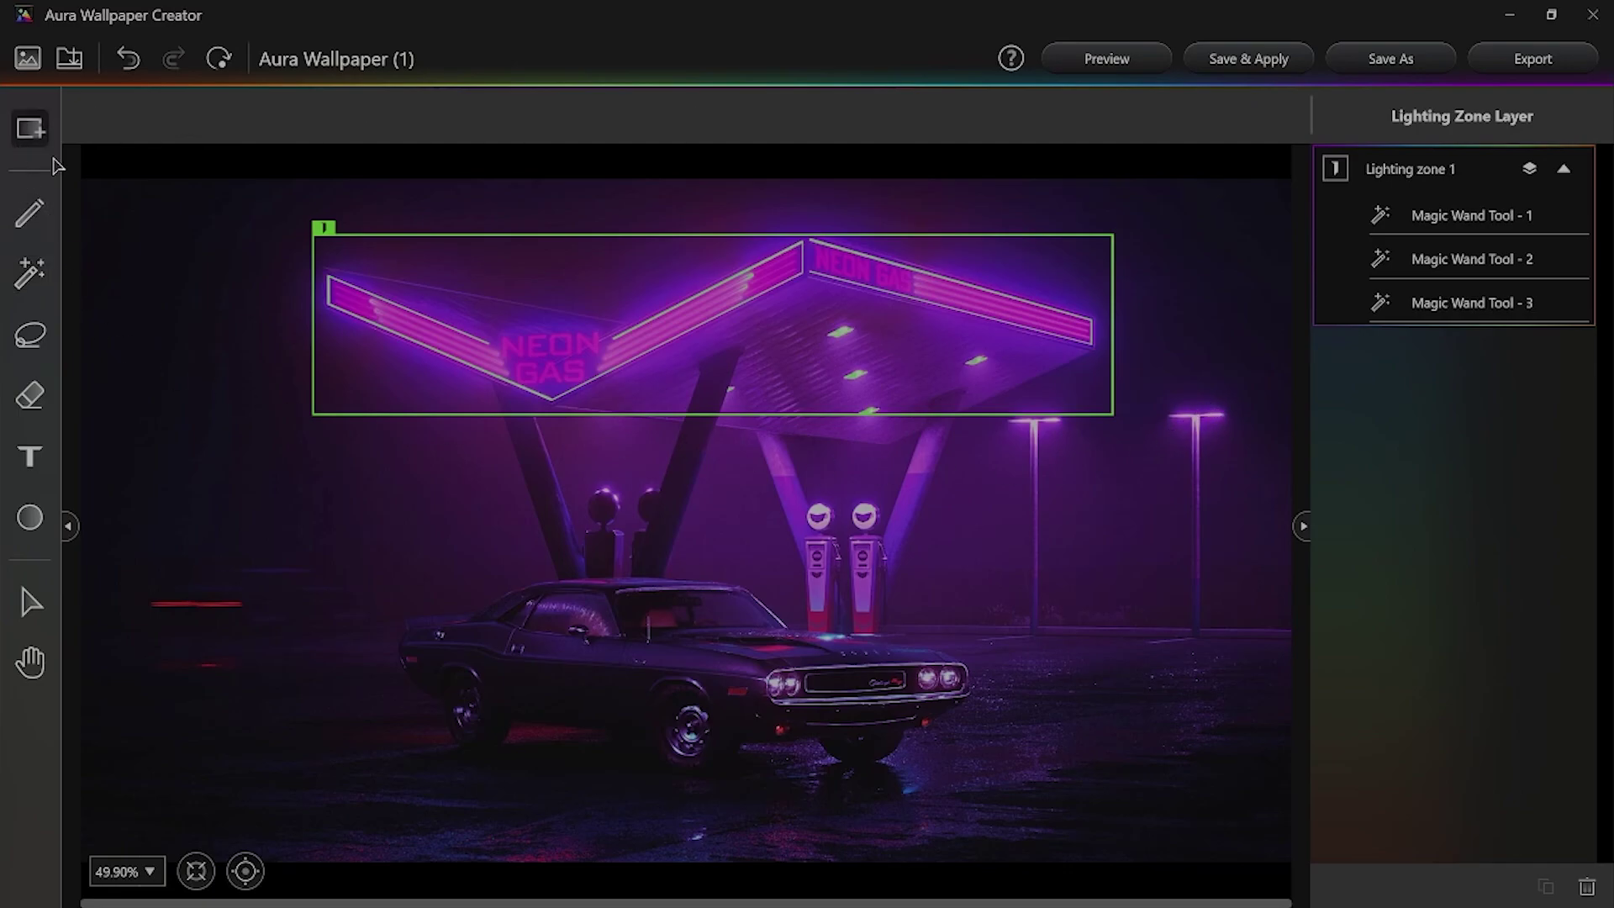
{"action": "left_click_drag", "start_coordinate": [1238, 388], "coordinate": [1160, 441]}
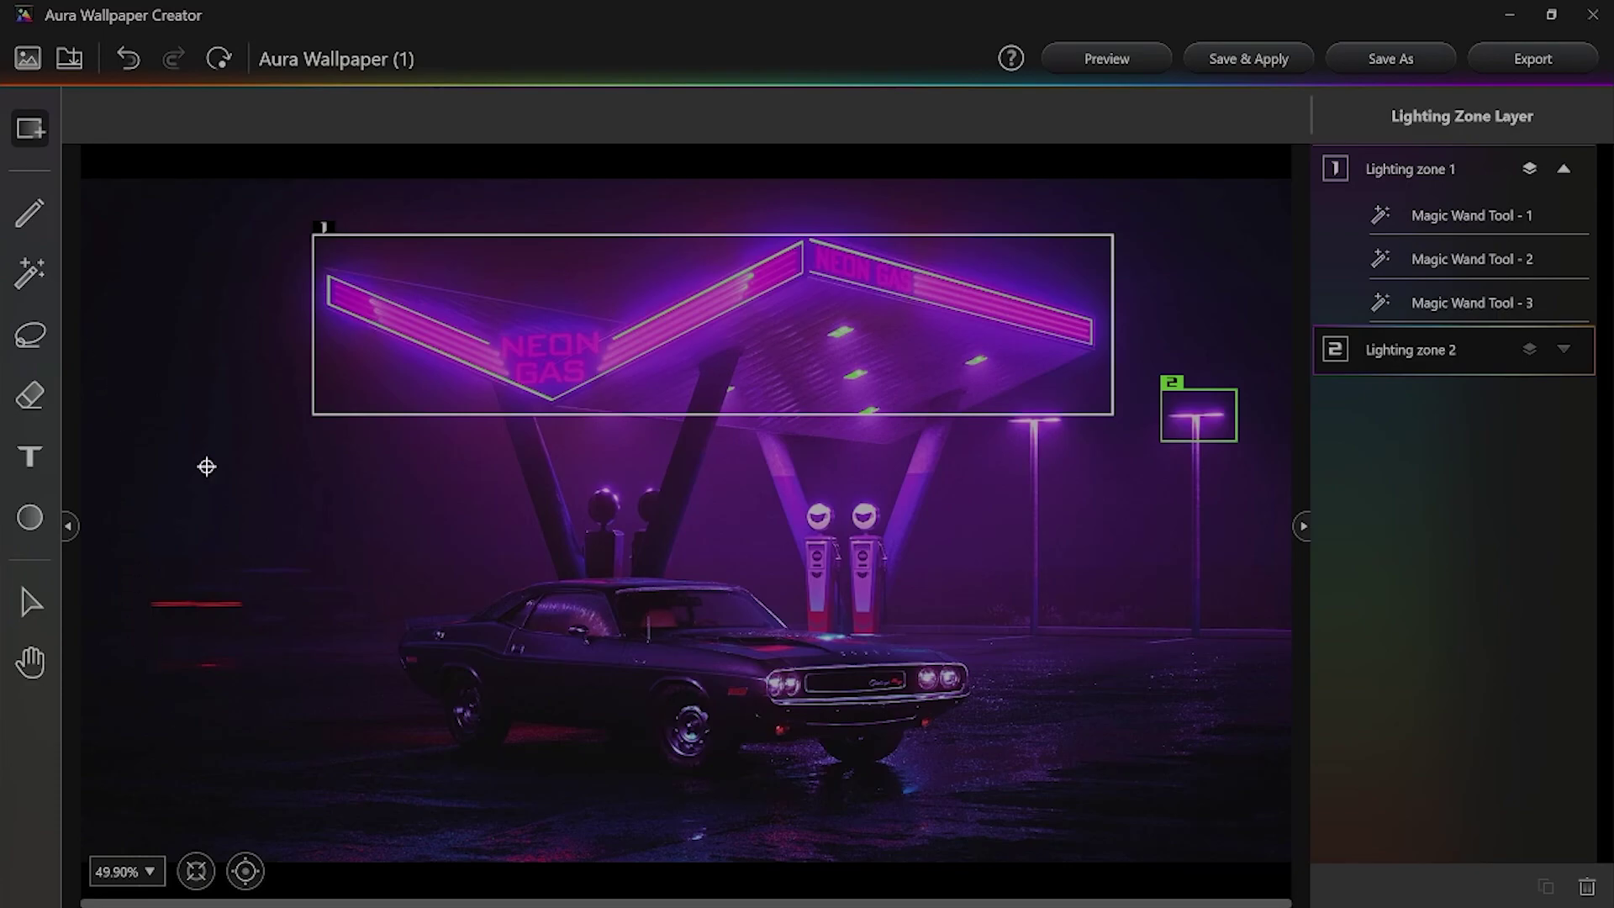
Step: Light the far-right street lamp's head and upper pole with the Magic Wand at 21% tolerance and 30% brightness, and preview the wallpaper
{"action": "scroll", "coordinate": [824, 852], "scroll_direction": "up", "scroll_amount": 5}
{"action": "scroll", "coordinate": [824, 853], "scroll_direction": "right", "scroll_amount": 5}
{"action": "left_click", "coordinate": [30, 273]}
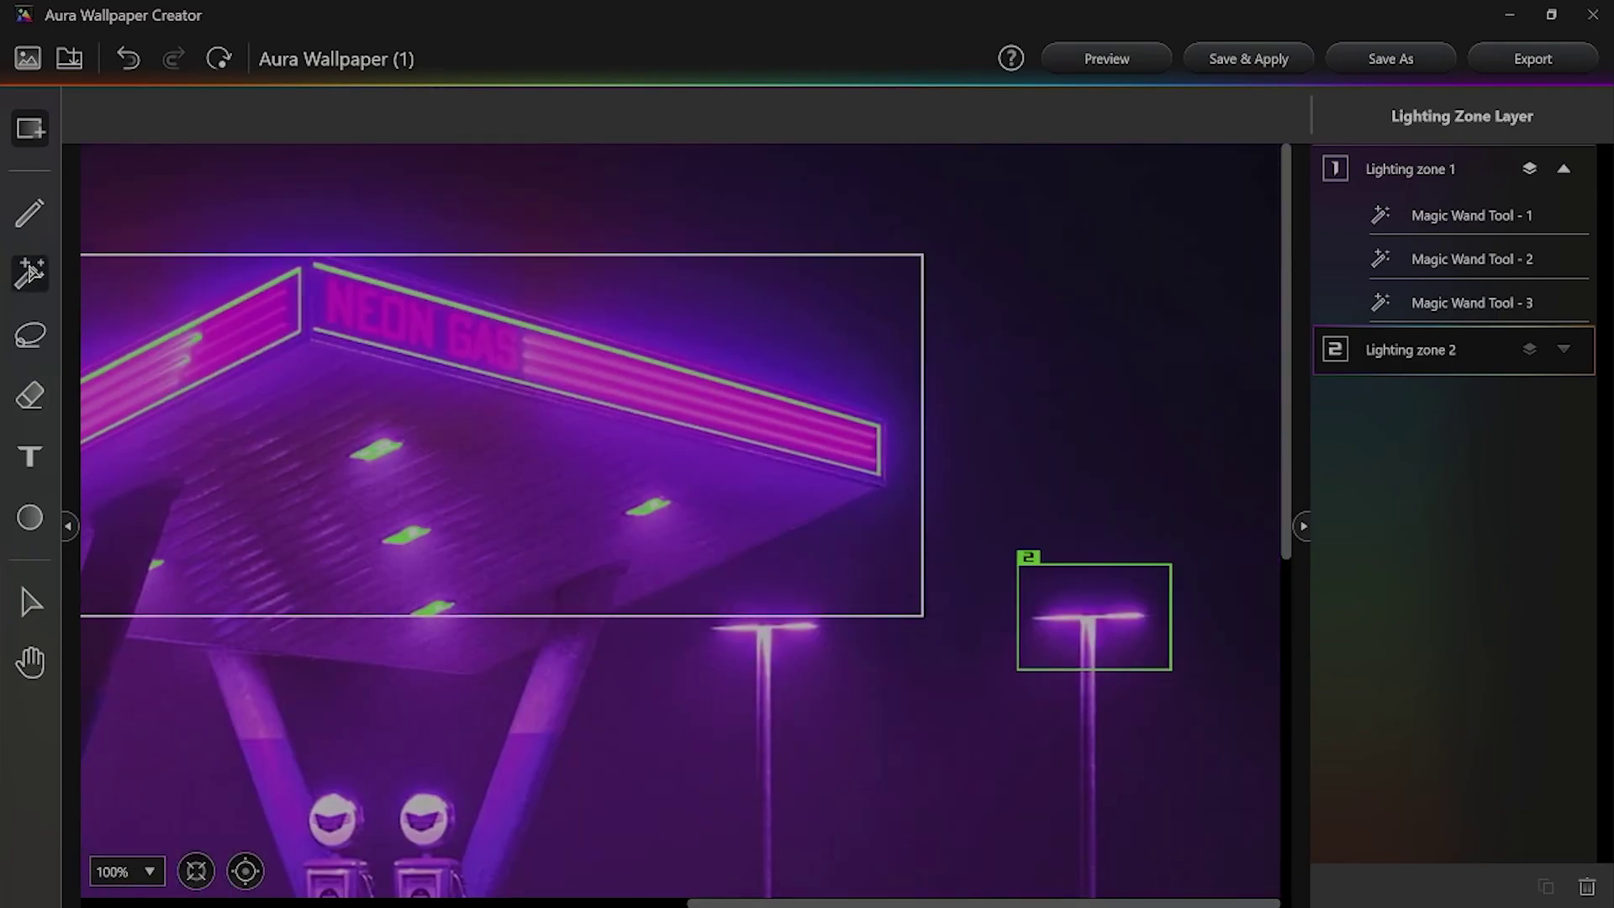
{"action": "left_click", "coordinate": [1138, 624]}
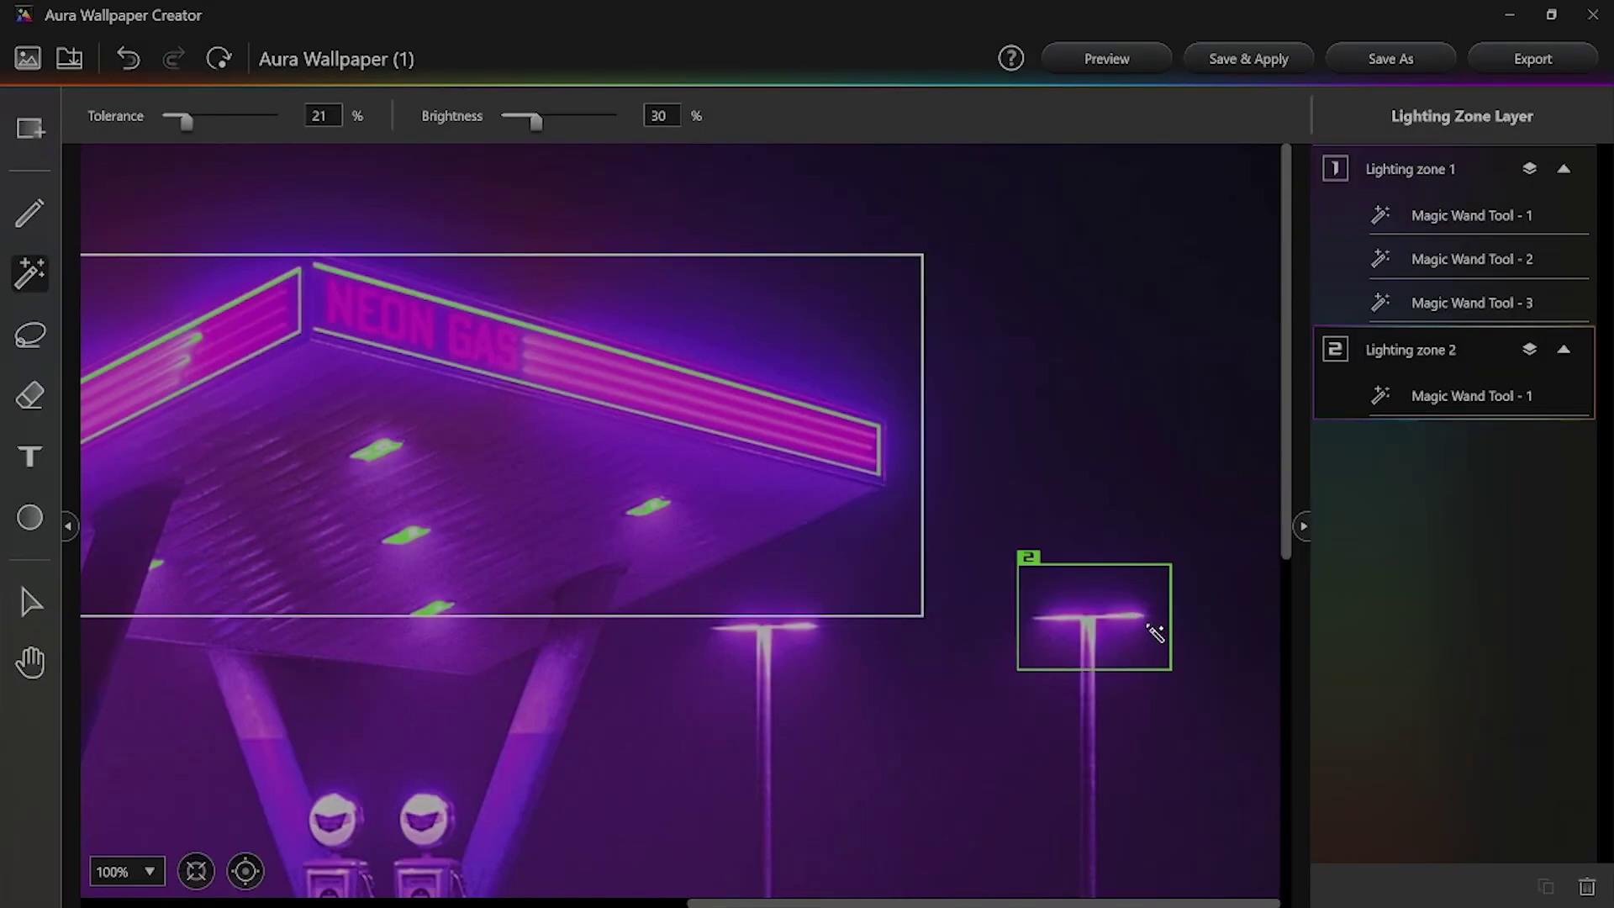
{"action": "left_click", "coordinate": [1106, 59]}
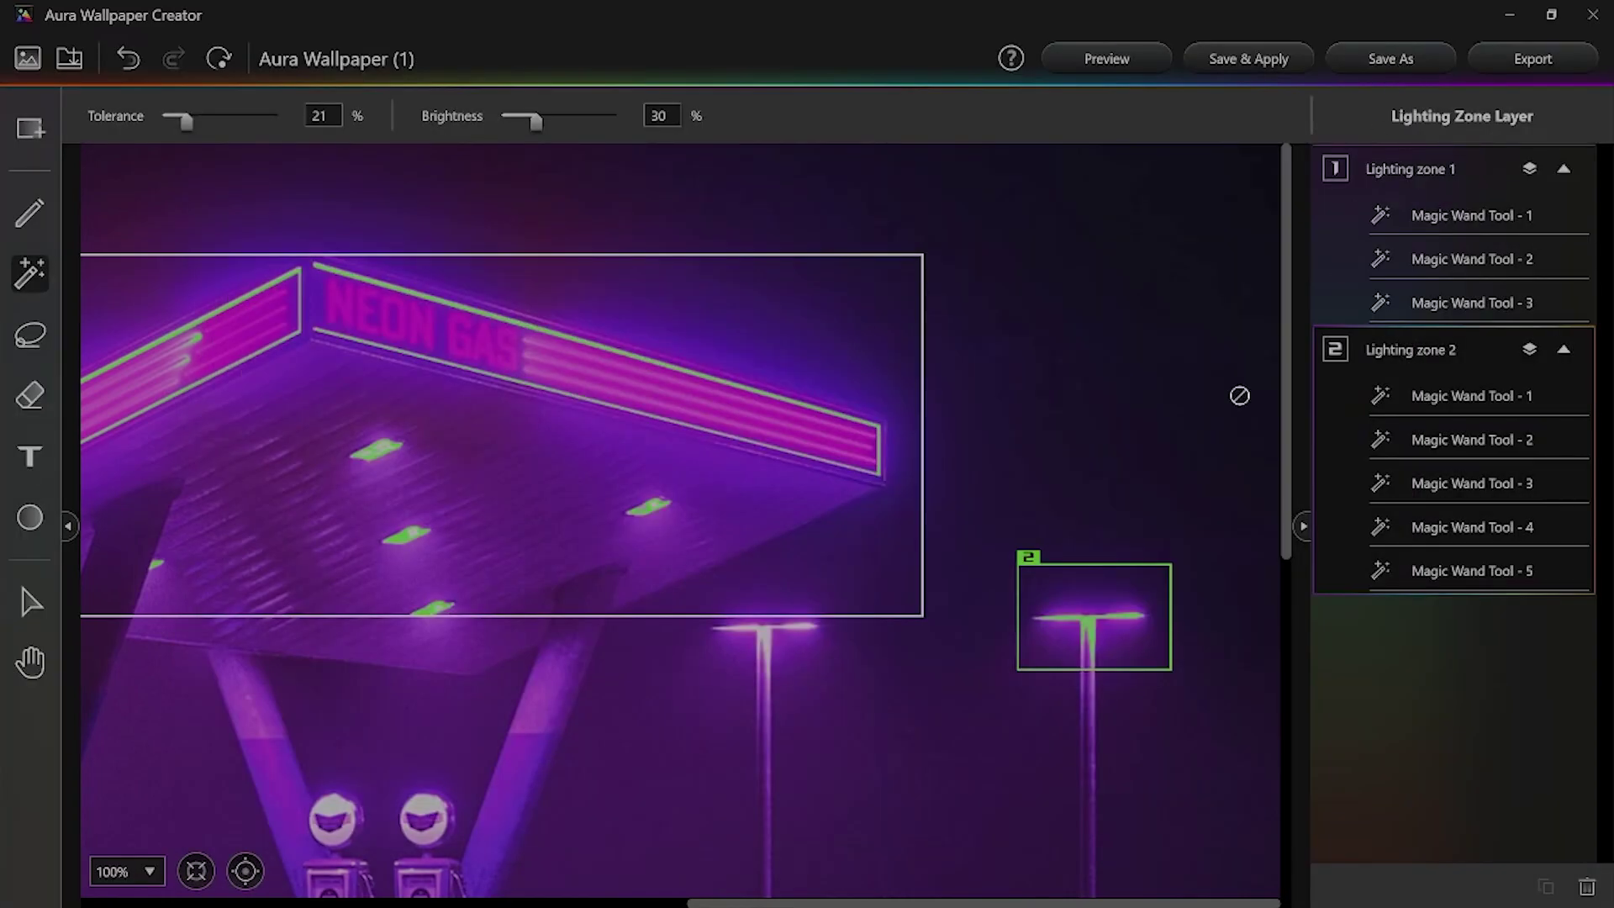
{"action": "left_click", "coordinate": [1393, 51]}
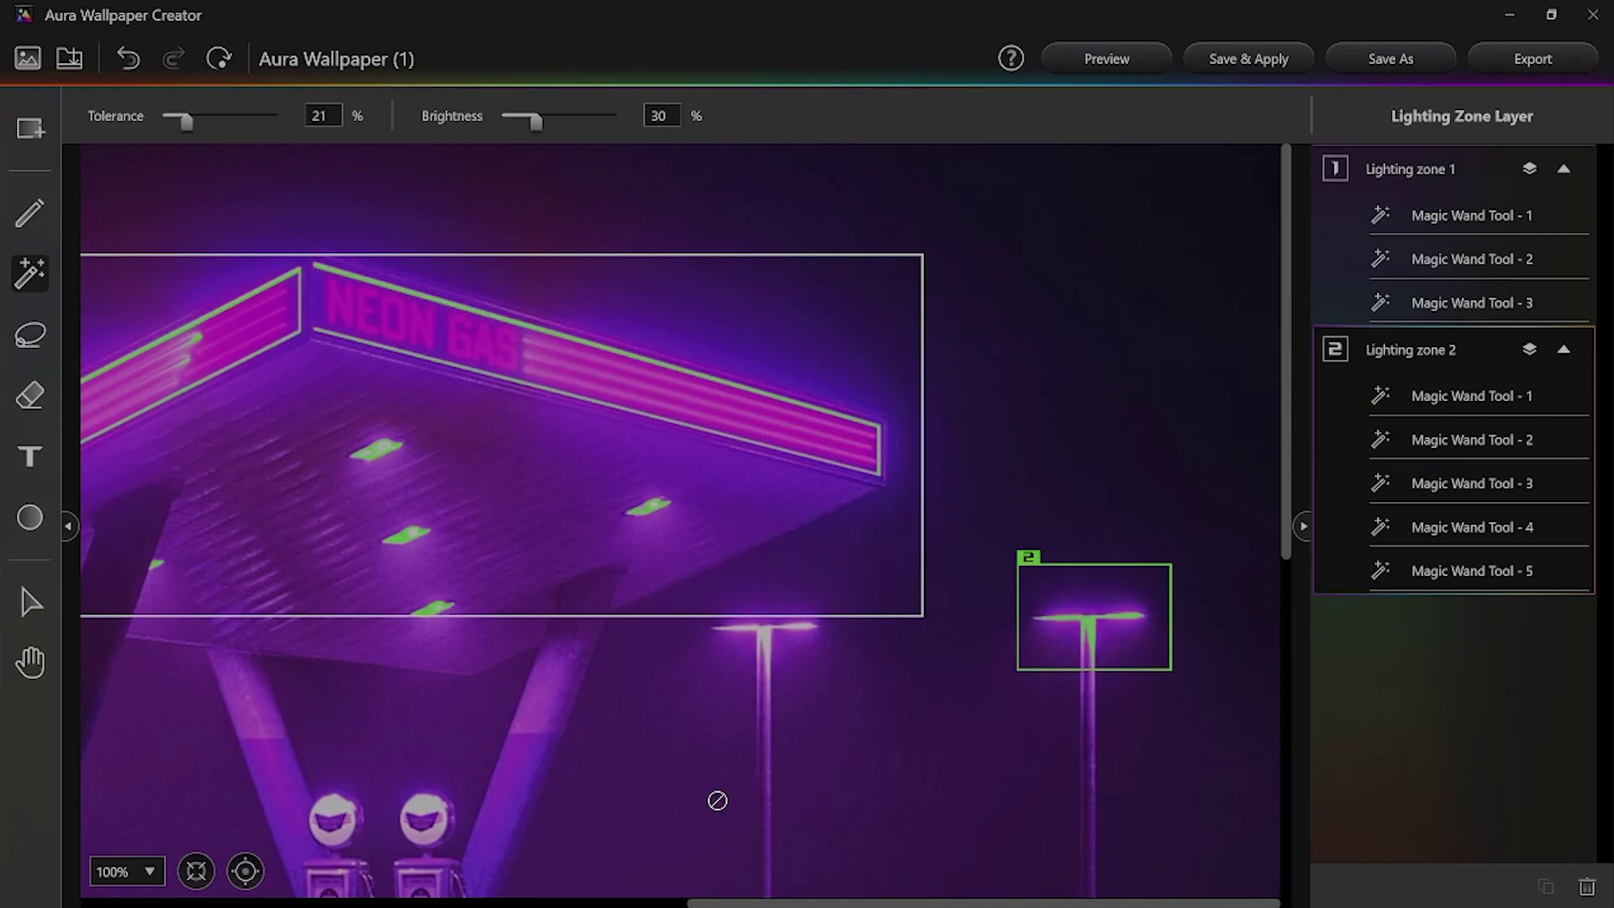